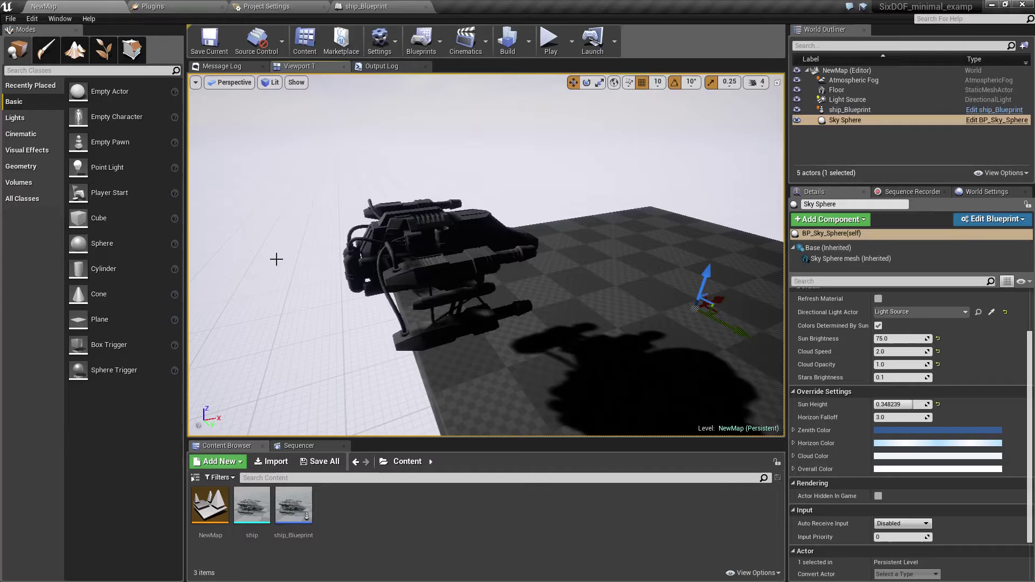
# Show the Plugins tab listing the four installed plugins, including SixDOF 1.2.
pyautogui.click(180, 8)
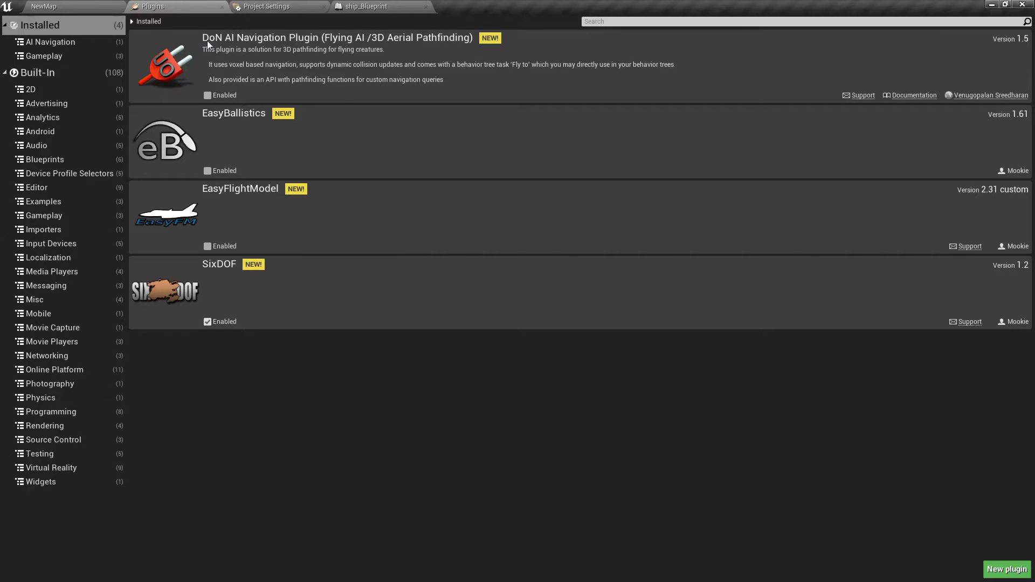
# Tick Enabled for the DoN AI Navigation Plugin in the installed plugins list.
pyautogui.click(207, 95)
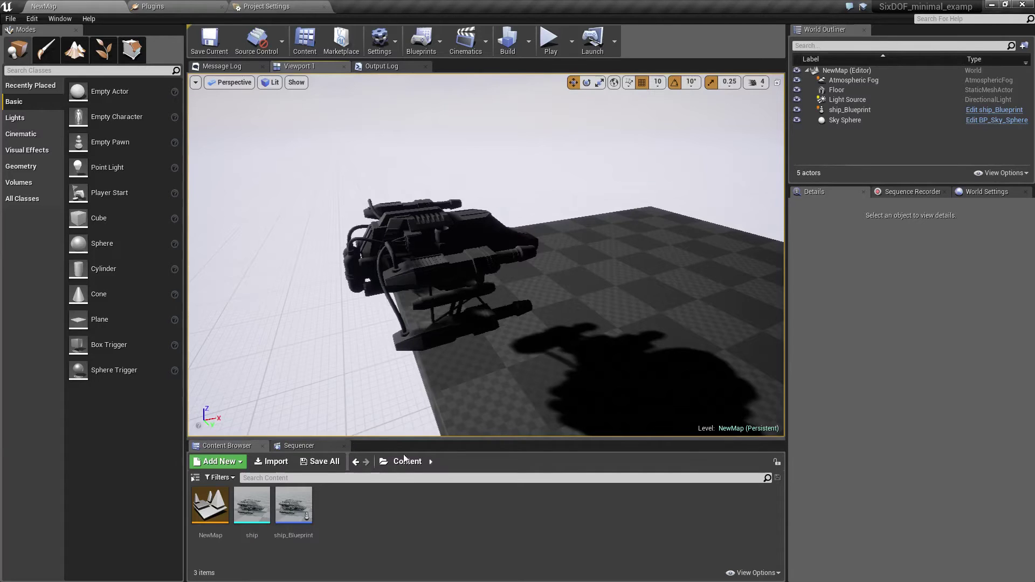
# Create a new Blueprint class in Content with AIController as its parent class.
pyautogui.rightClick(367, 526)
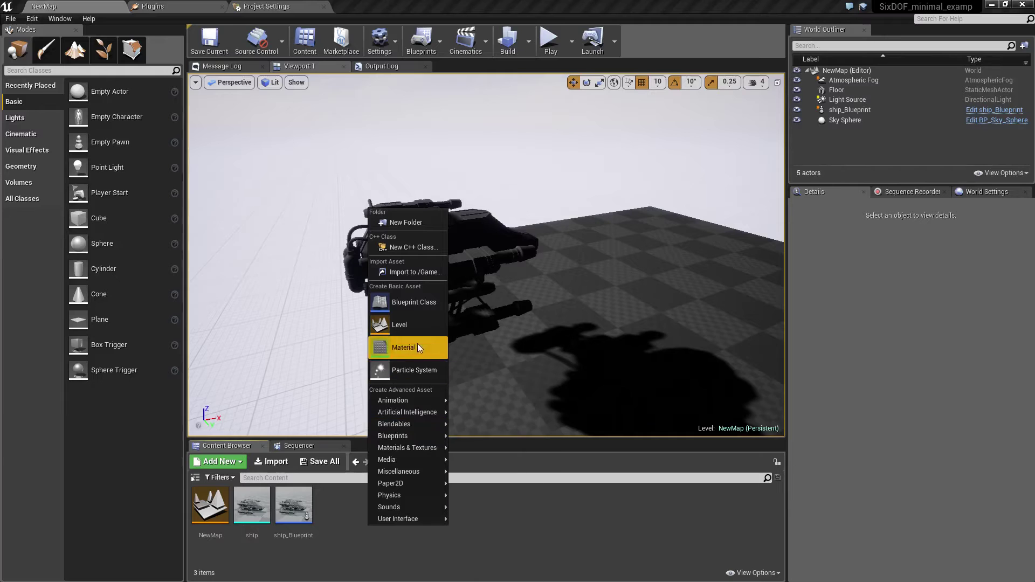
pyautogui.press('Escape')
pyautogui.rightClick(409, 522)
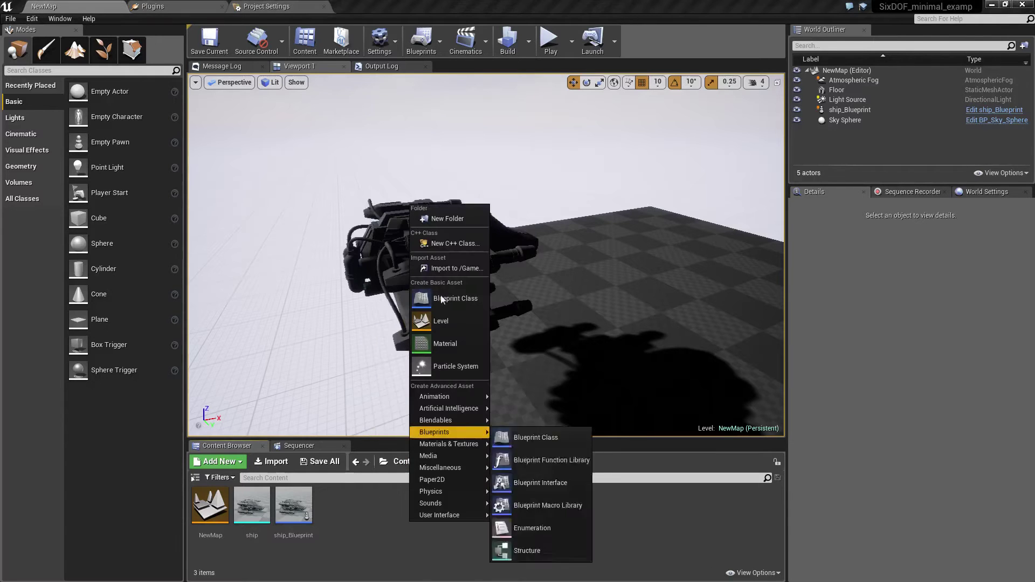
pyautogui.click(442, 297)
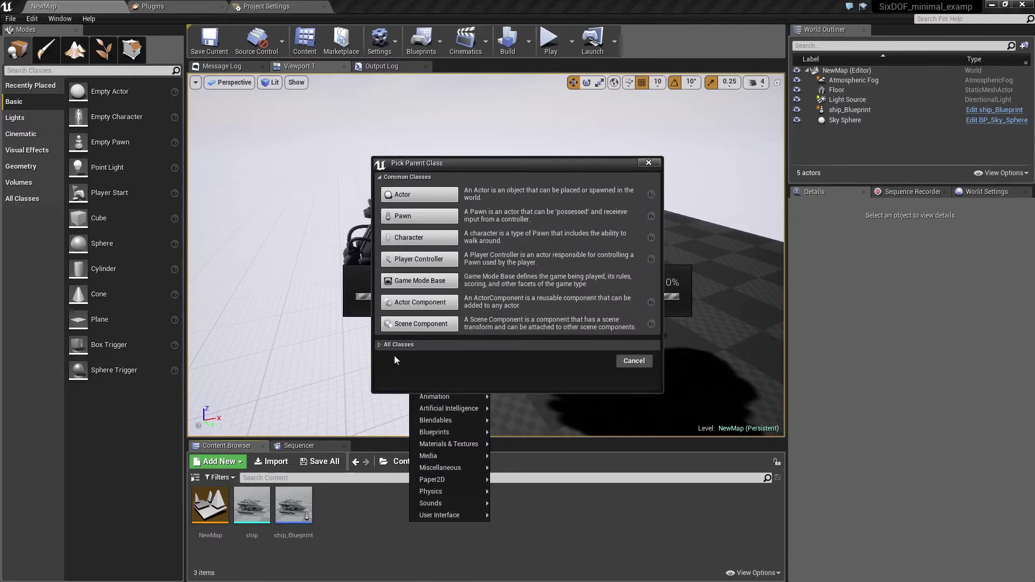
pyautogui.click(384, 347)
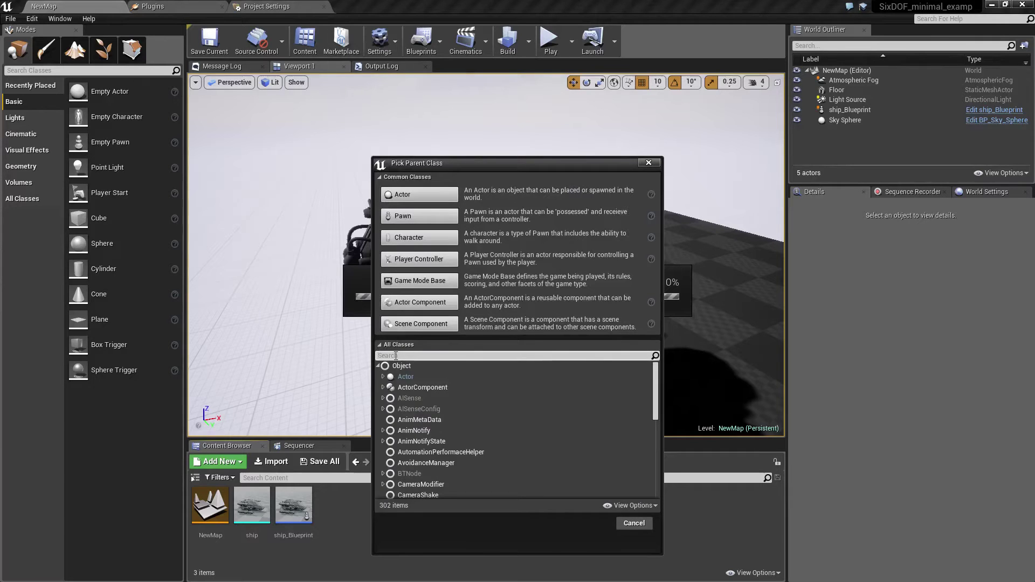
pyautogui.click(396, 356)
pyautogui.write('ai')
pyautogui.click(426, 419)
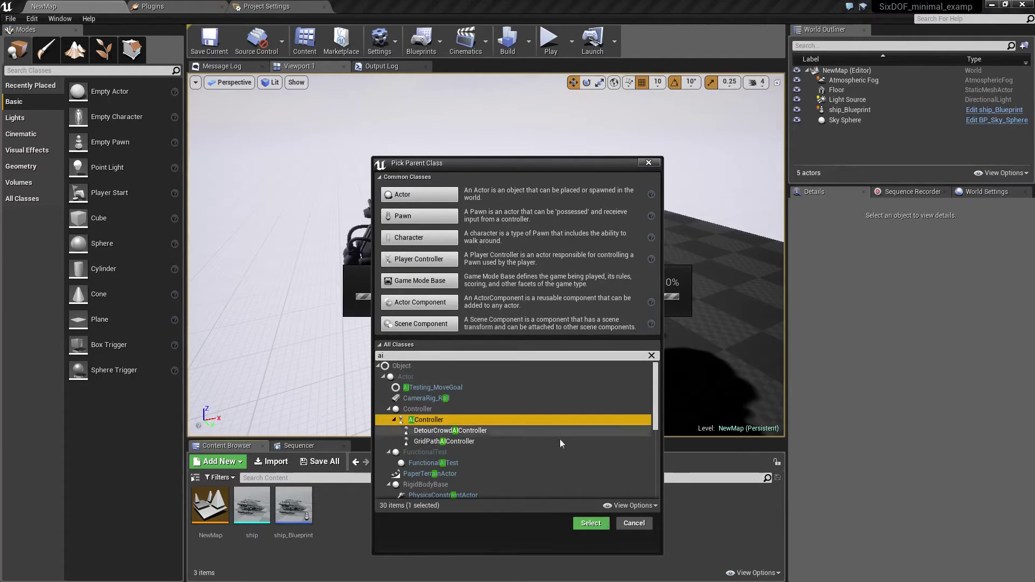
pyautogui.click(591, 522)
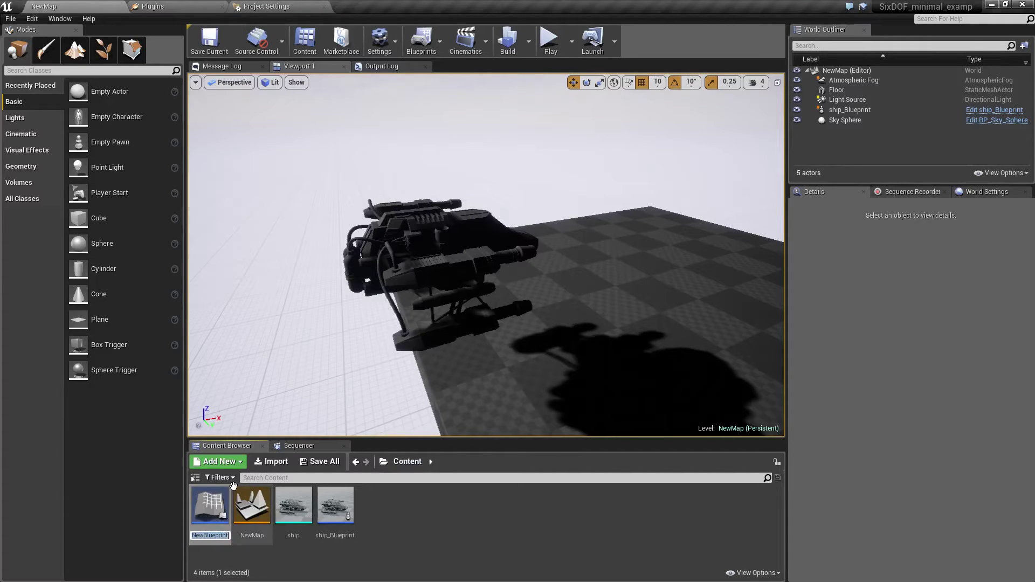
# Name the new controller blueprint AICont.
pyautogui.write('AICont')
pyautogui.press('Return')
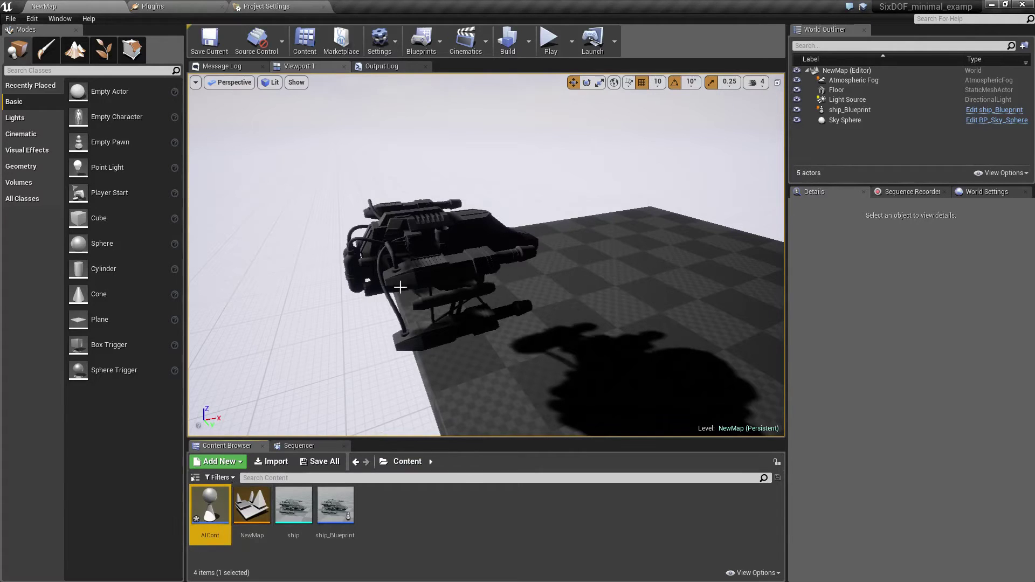
pyautogui.click(464, 531)
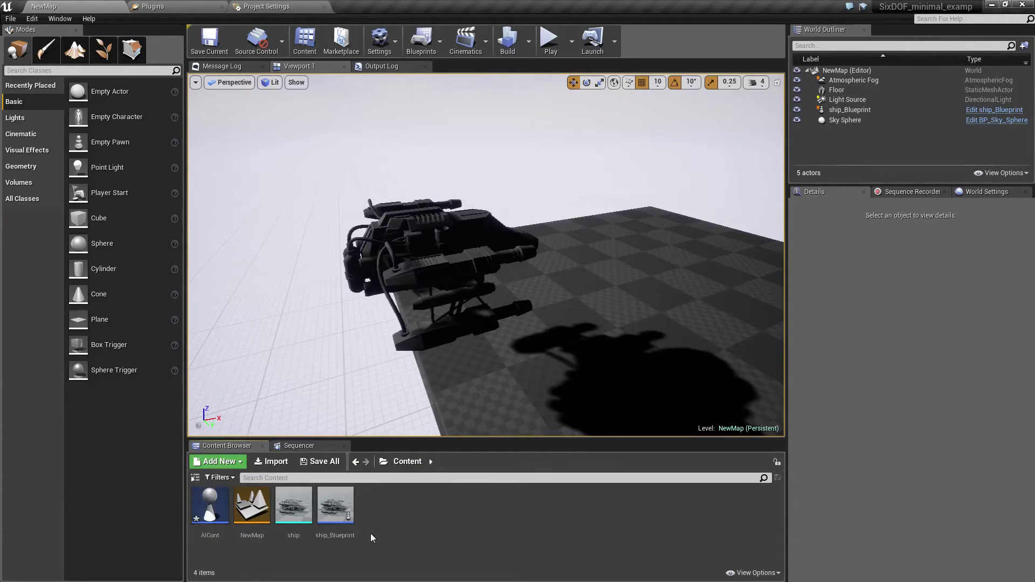
# Change ship_Blueprint's AI Controller Class from AIController to AICont.
pyautogui.doubleClick(340, 507)
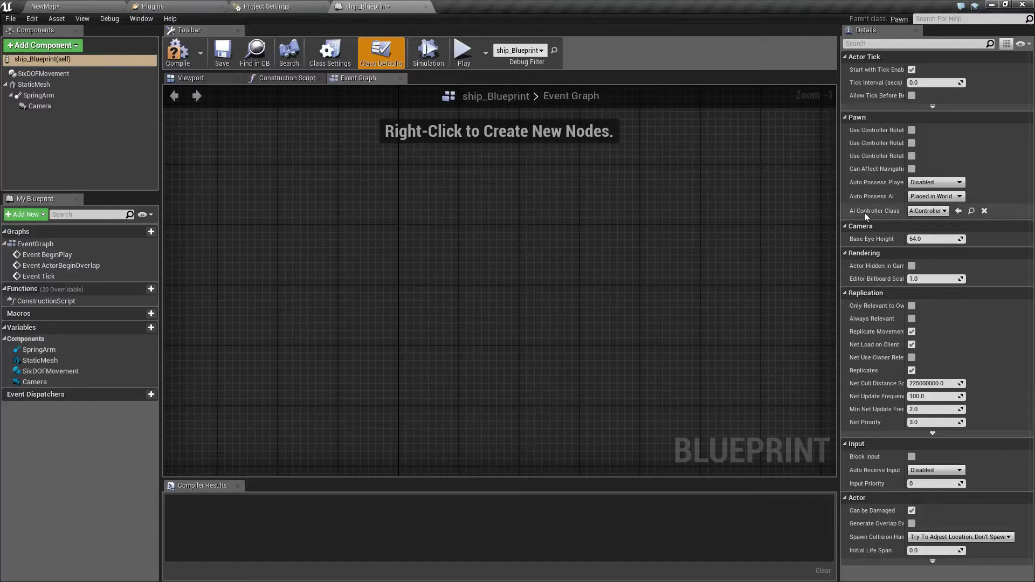
pyautogui.click(925, 212)
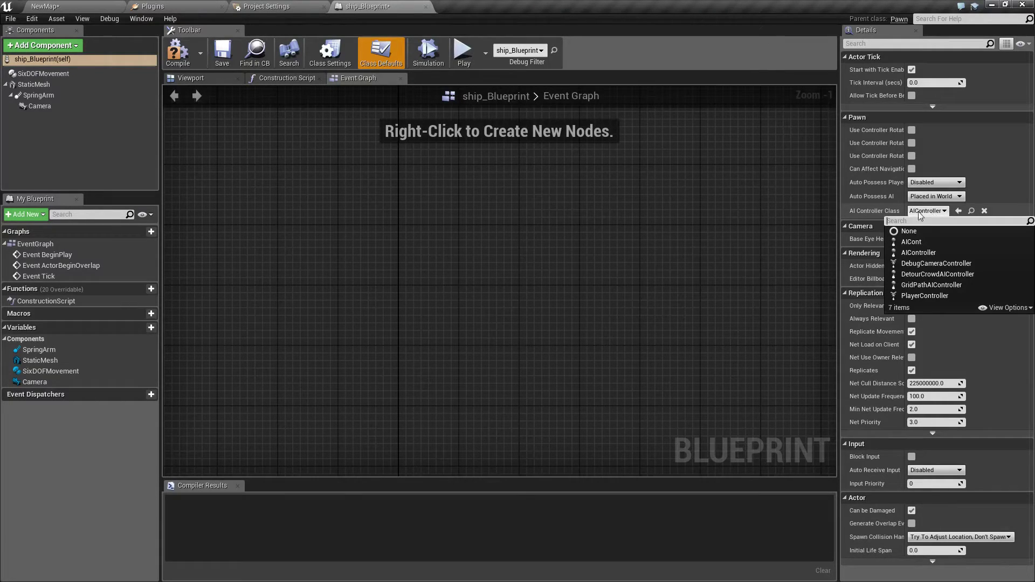
pyautogui.click(910, 246)
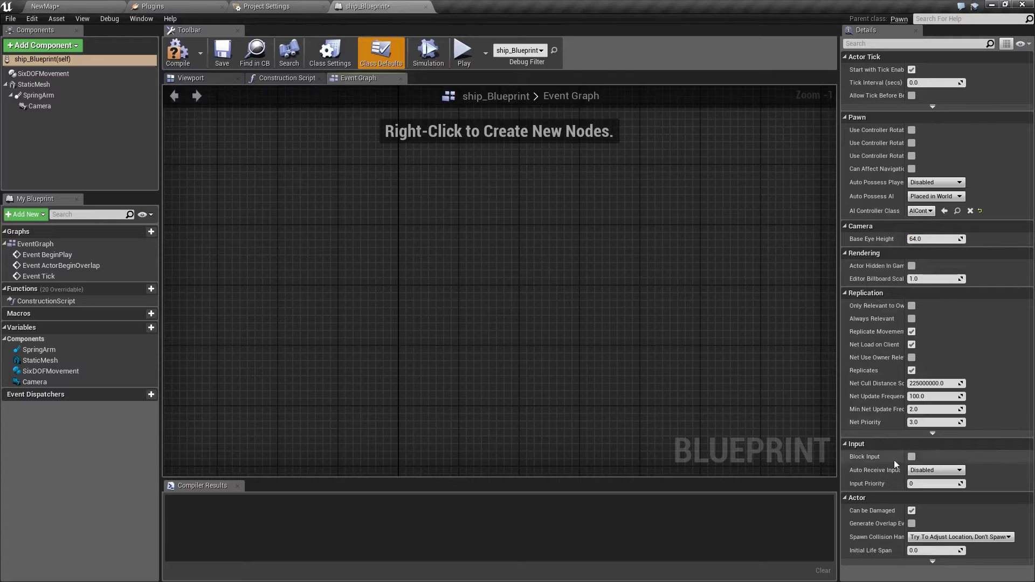
# Enable SixDOFMovement autopilot Look At with the Use Controller Input mode.
pyautogui.click(29, 74)
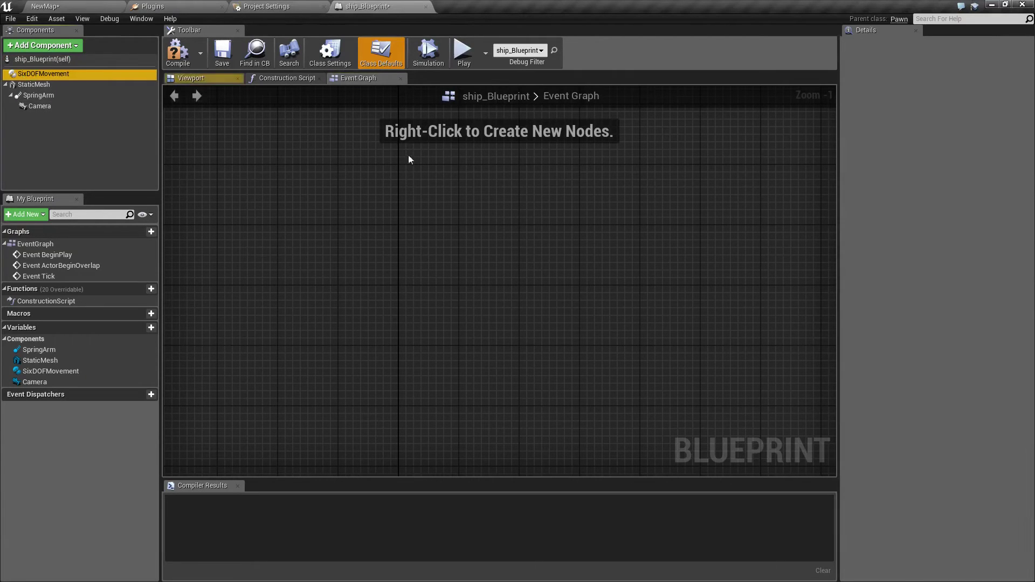
pyautogui.scroll(-3, 1029, 210)
pyautogui.moveTo(1031, 210); pyautogui.dragTo(1031, 372)
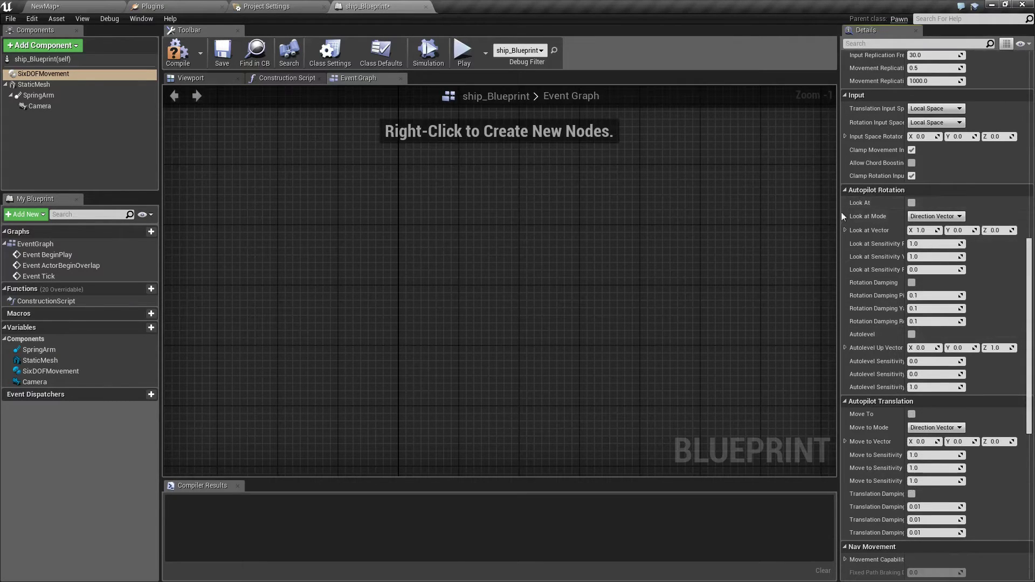
pyautogui.click(911, 204)
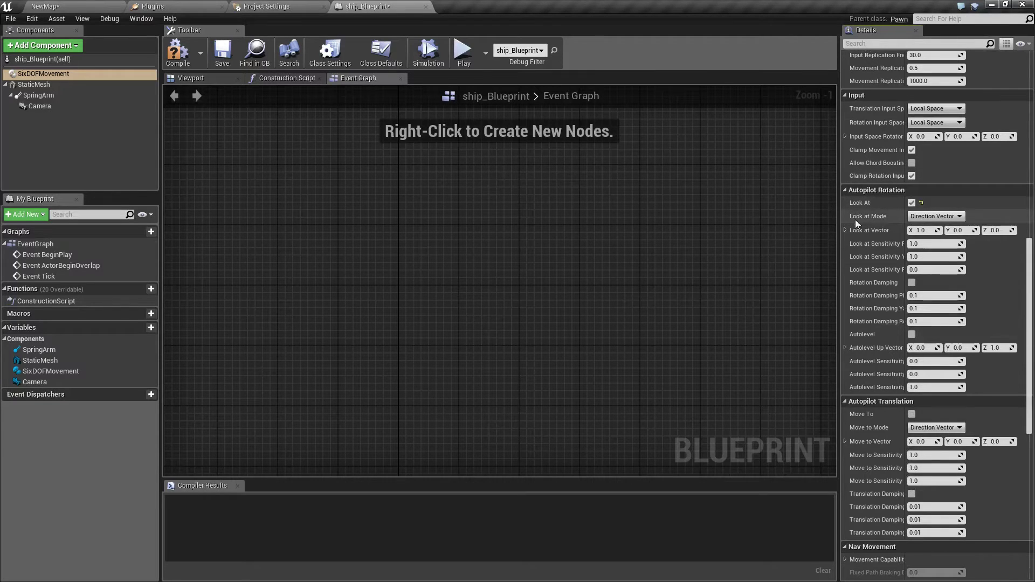
pyautogui.click(947, 216)
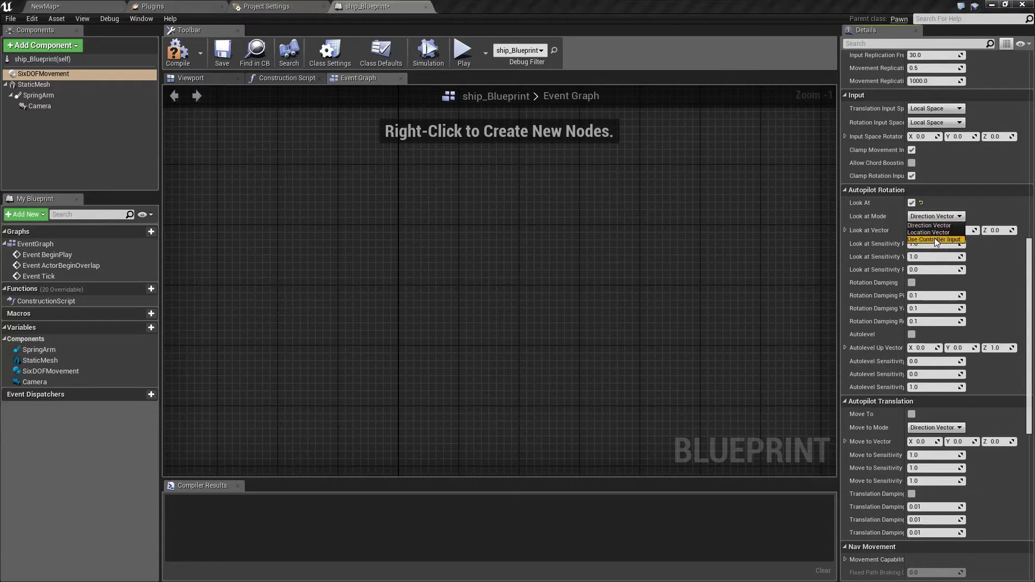
pyautogui.click(935, 240)
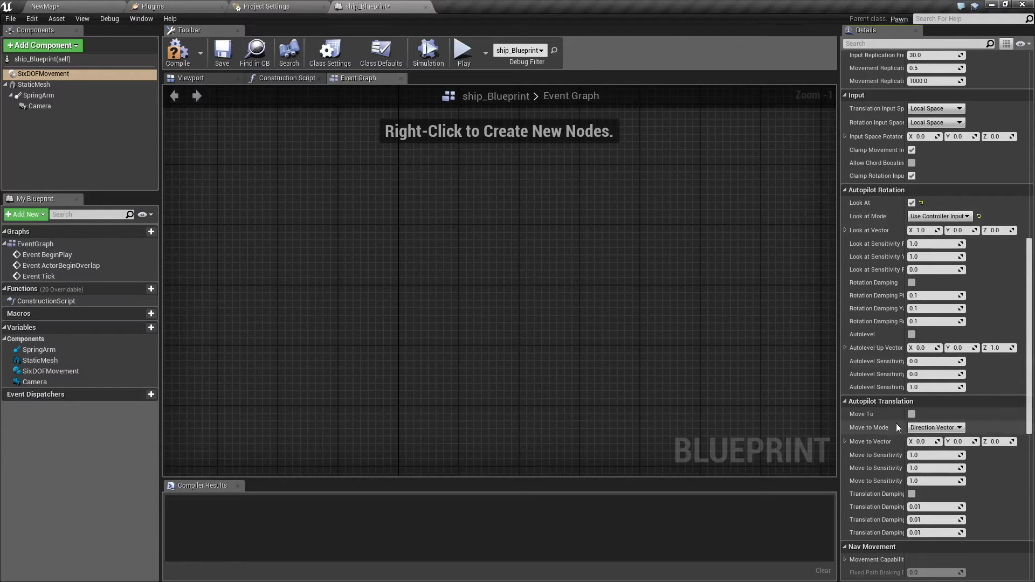
# Enable autopilot Move To with Use Controller Input, then compile the ship blueprint.
pyautogui.click(911, 414)
pyautogui.click(943, 428)
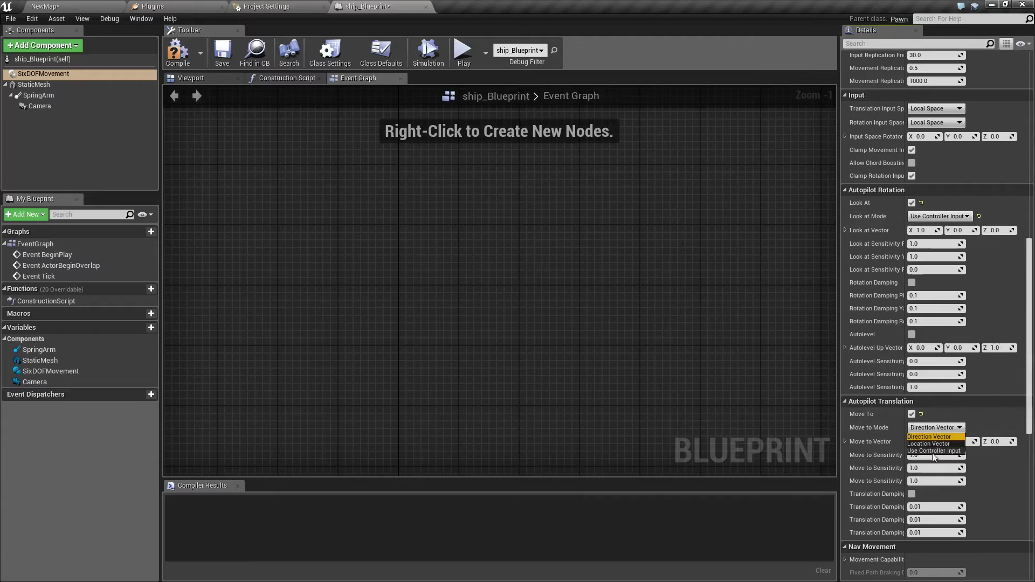
pyautogui.click(937, 450)
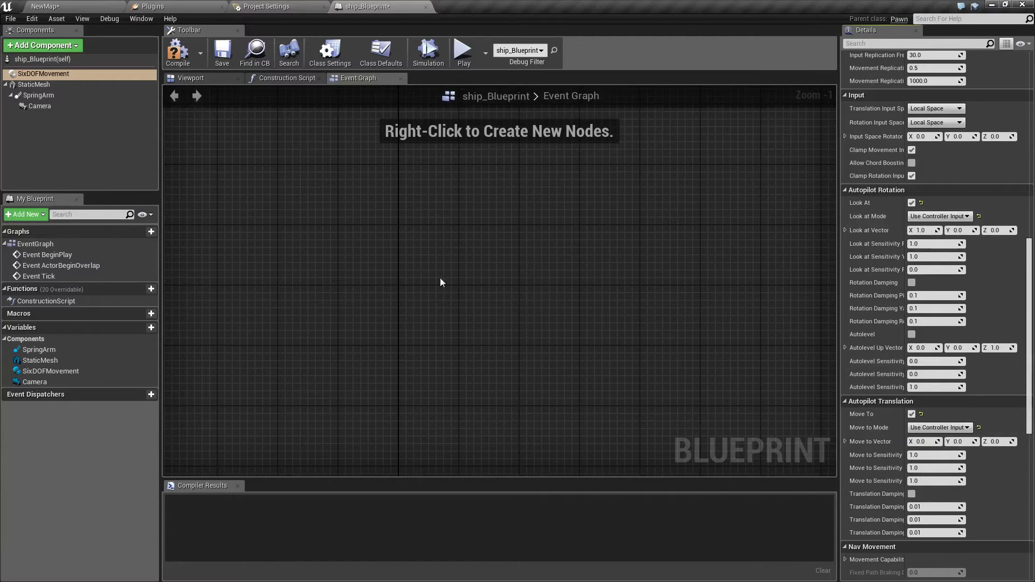
pyautogui.scroll(-3, 893, 393)
pyautogui.scroll(-1, 893, 393)
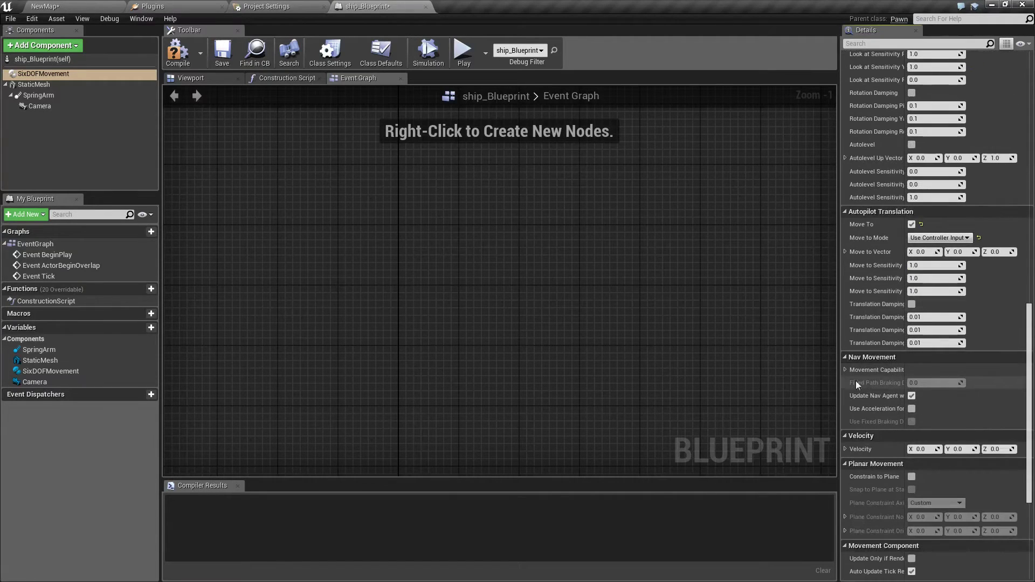
pyautogui.press('F7')
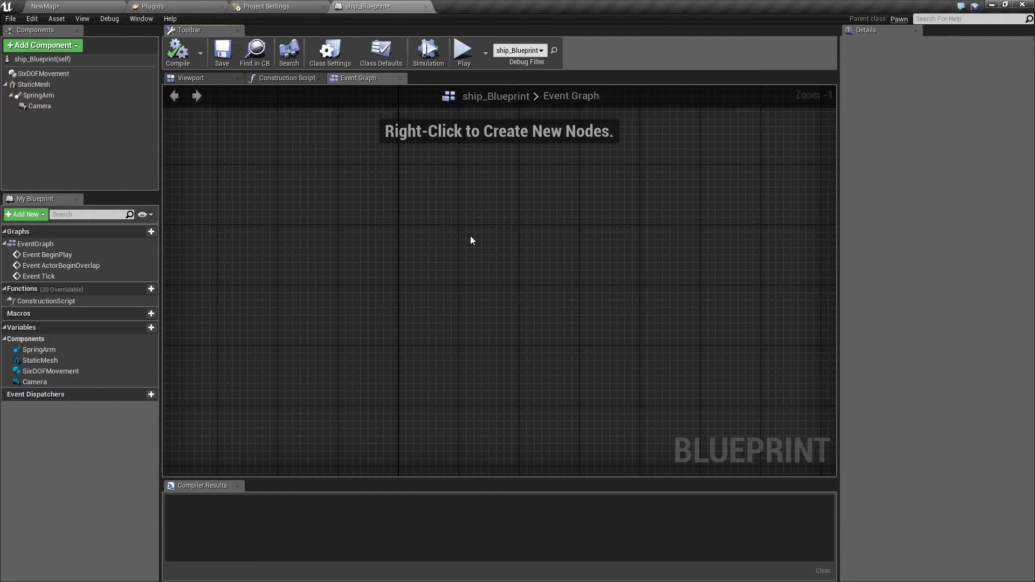
# Save and close ship_Blueprint, returning to the NewMap level.
pyautogui.hotkey('ctrl', 's')
pyautogui.middleClick(366, 7)
pyautogui.click(90, 5)
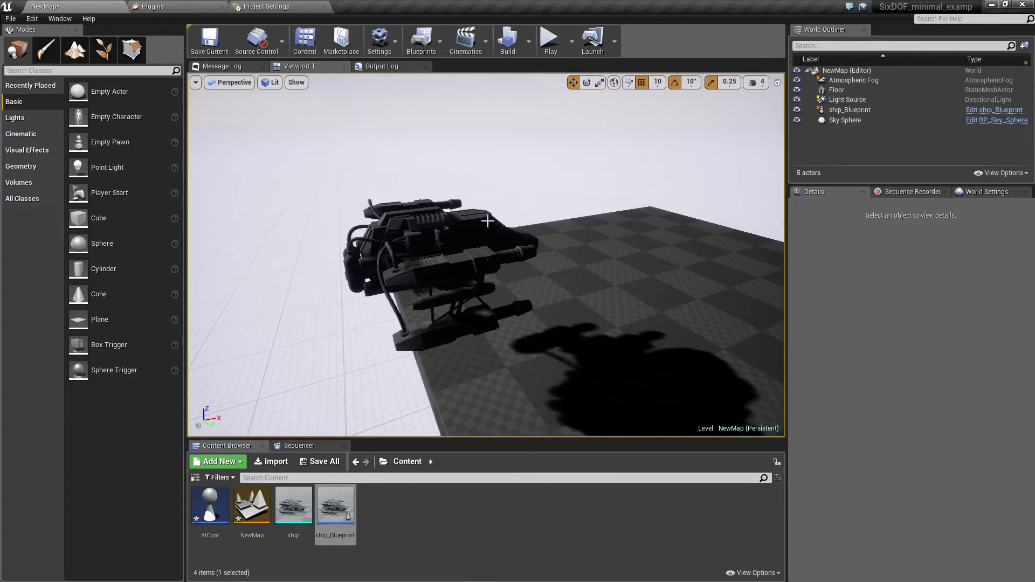
# Briefly play-test the level, then save NewMap.
pyautogui.click(550, 40)
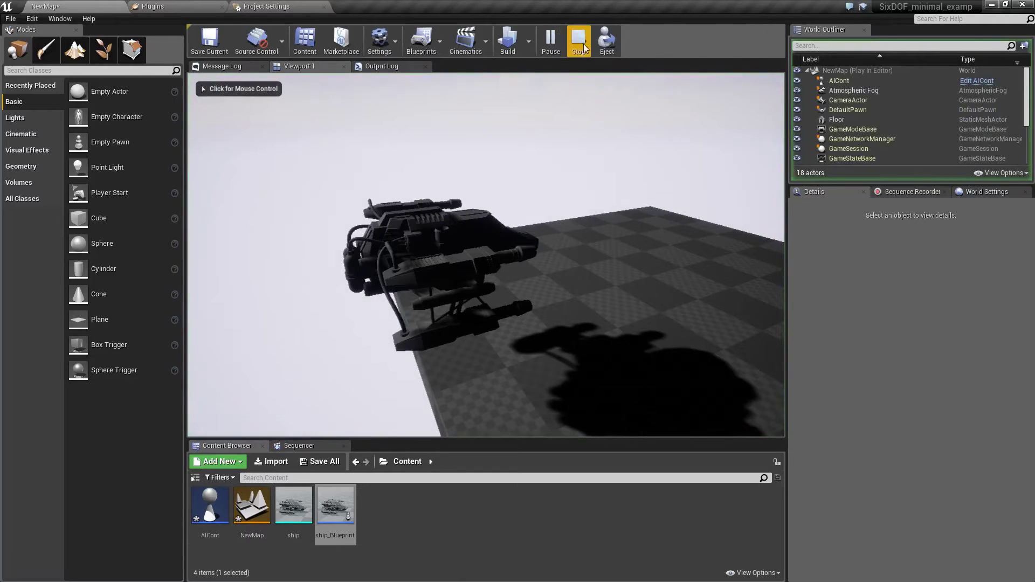
pyautogui.press('Escape')
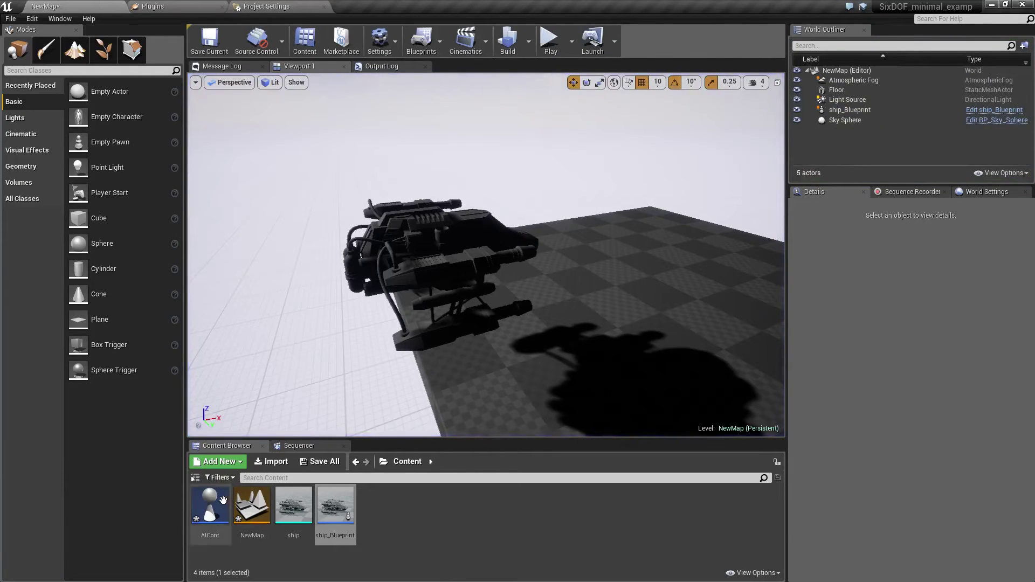
pyautogui.hotkey('ctrl', 's')
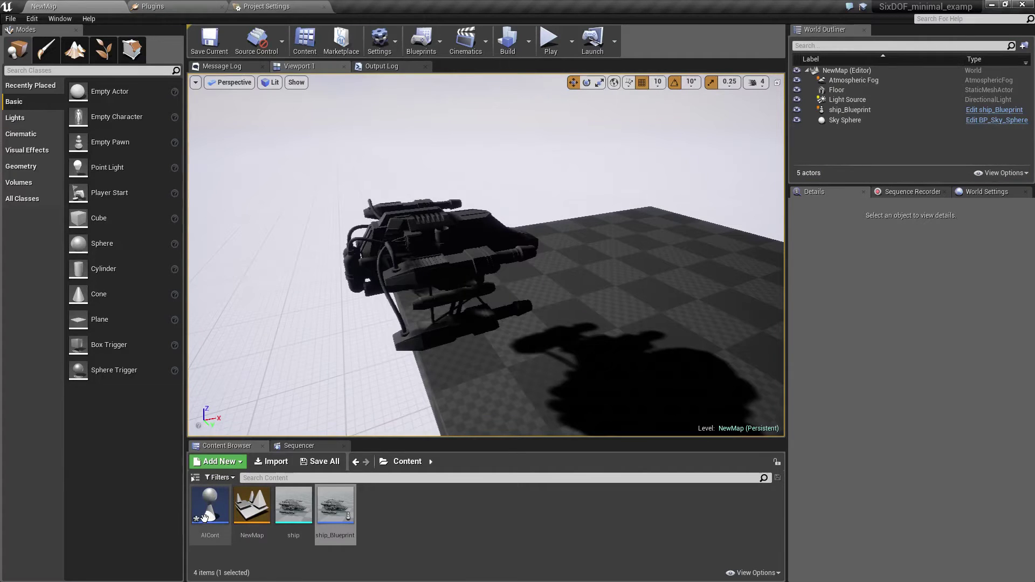
# Create a Behavior Tree asset in Content, keeping the name NewBehaviorTree.
pyautogui.rightClick(409, 509)
pyautogui.moveTo(435, 398)
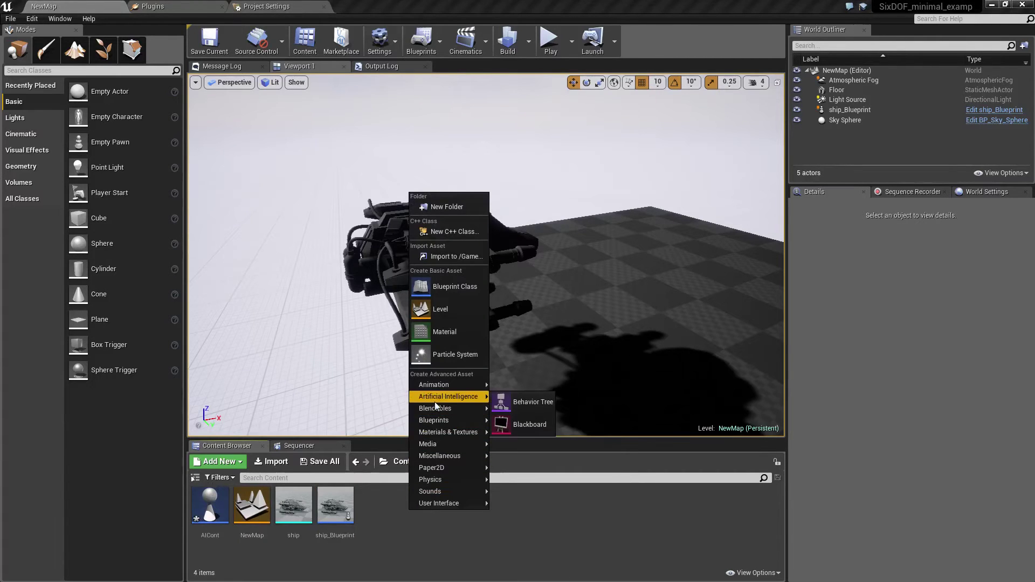
pyautogui.click(521, 399)
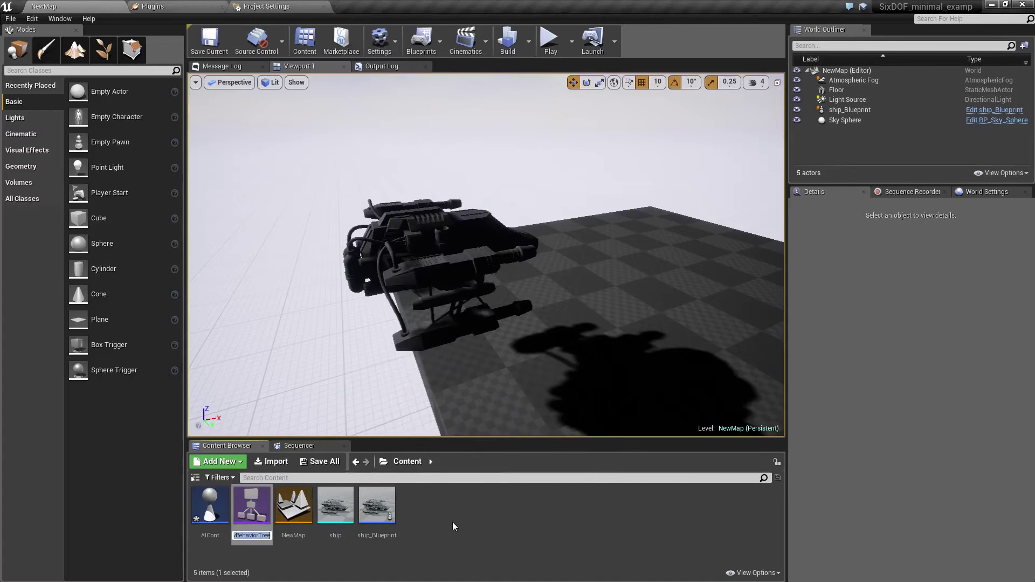
pyautogui.press('Return')
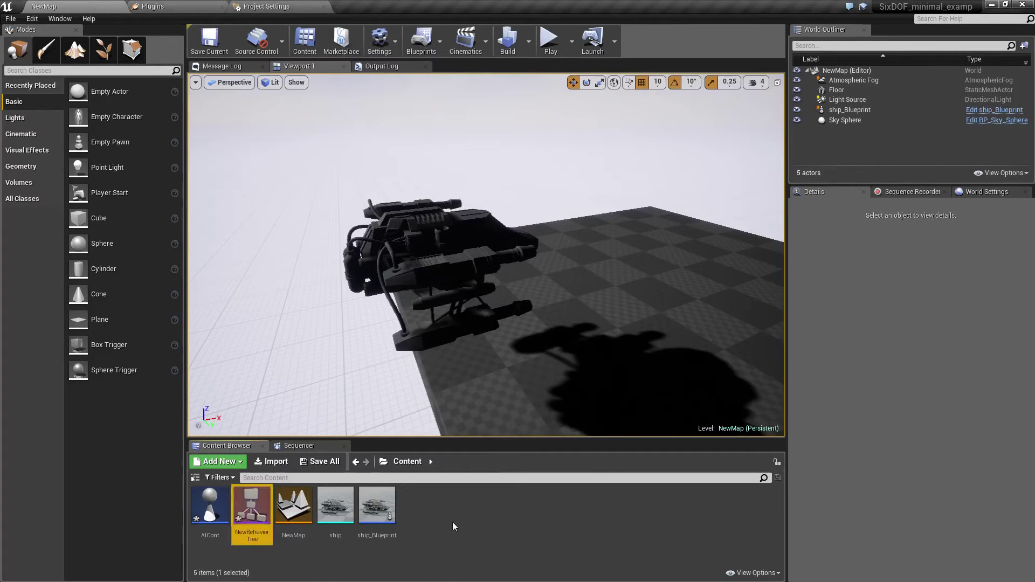
# Create a Blackboard asset in Content, keeping the name NewBlackboardData.
pyautogui.rightClick(422, 525)
pyautogui.moveTo(460, 412)
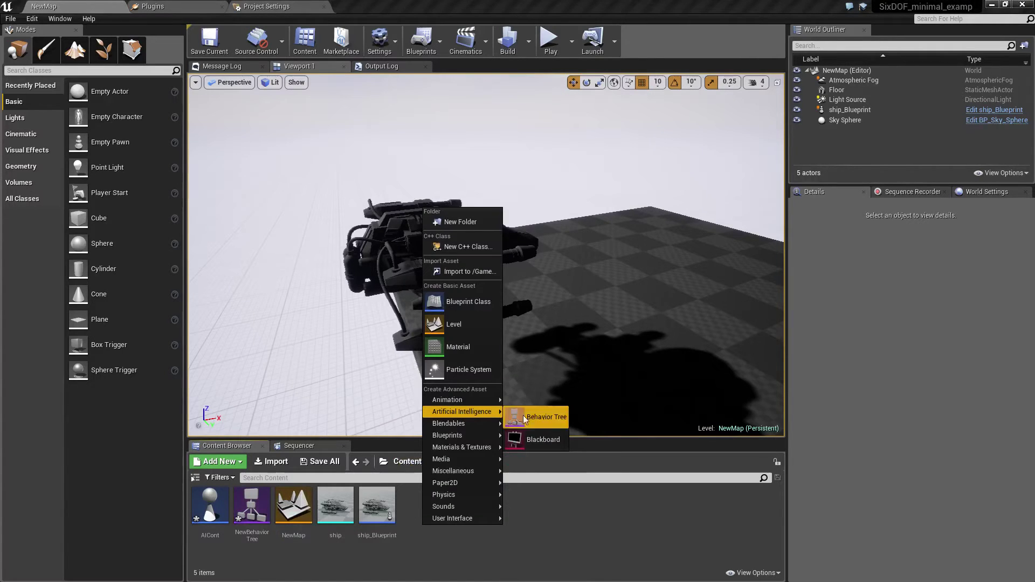
pyautogui.click(526, 433)
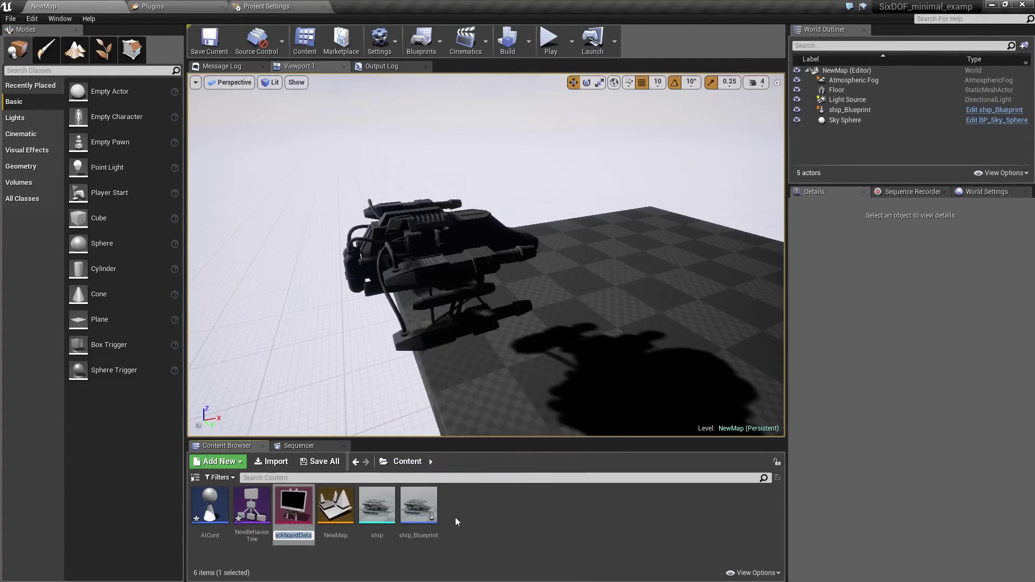
pyautogui.press('Return')
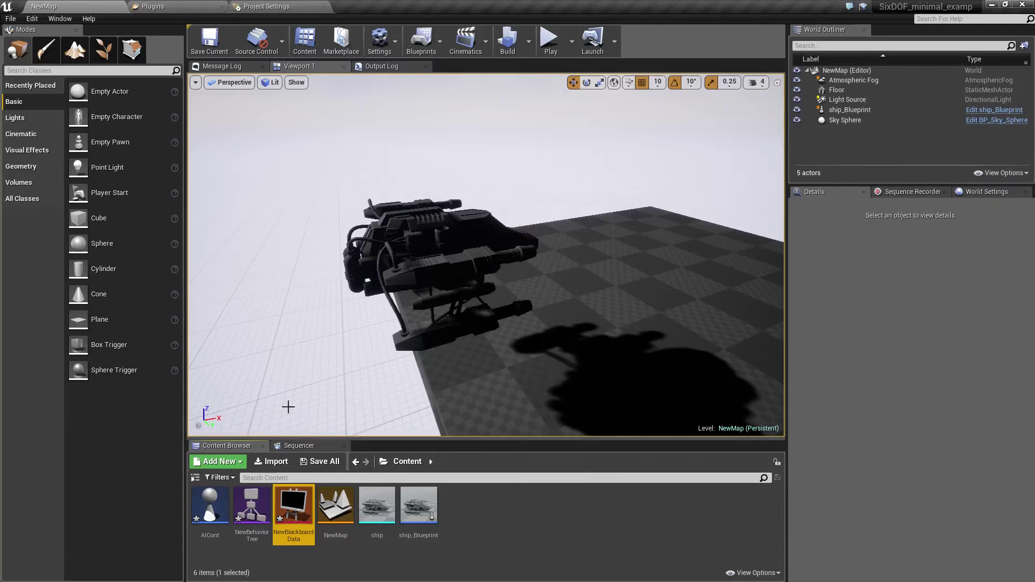
# Add a Vector key named Goal to NewBlackboardData and save the asset.
pyautogui.doubleClick(292, 516)
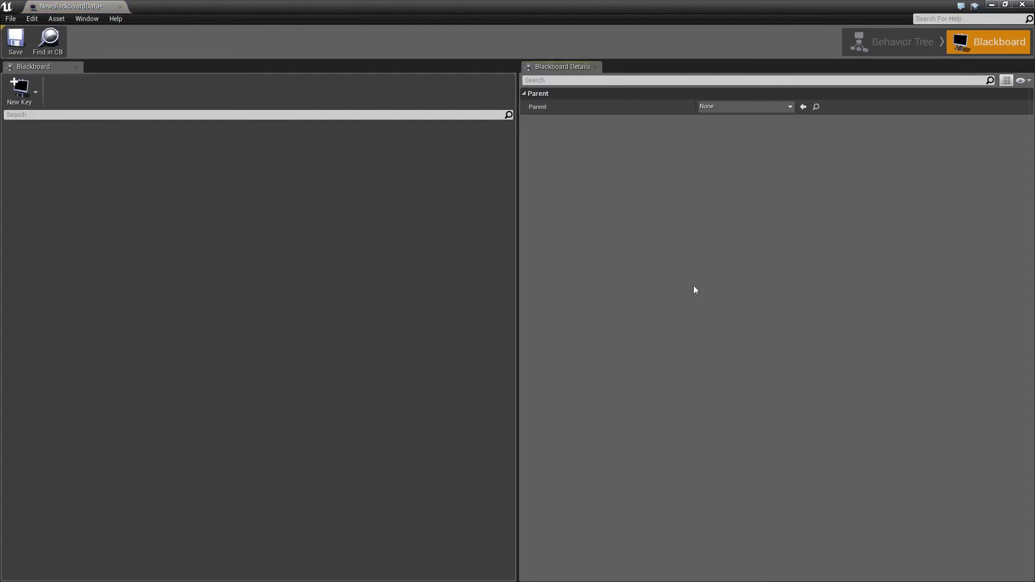
pyautogui.click(37, 92)
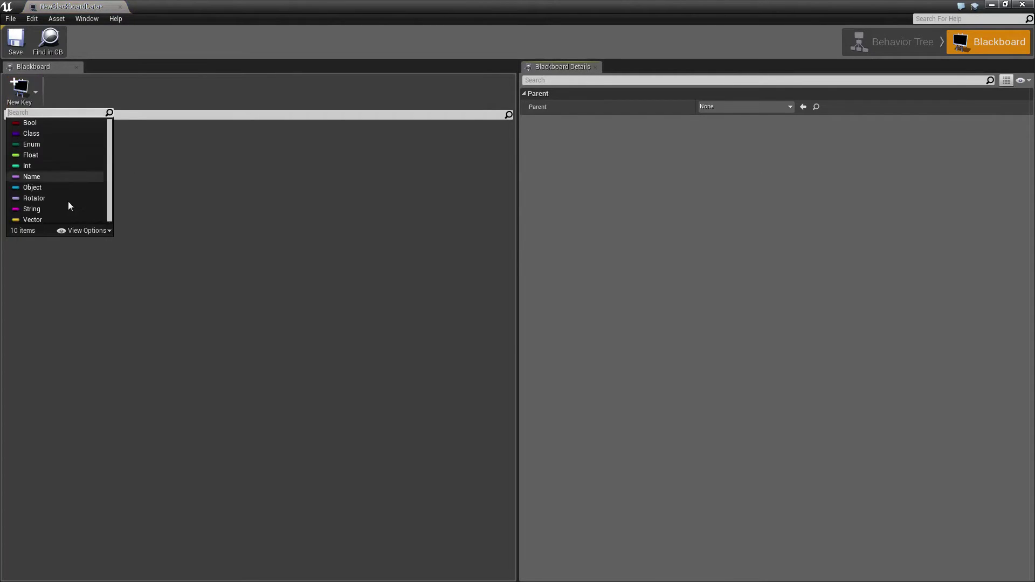
pyautogui.click(33, 218)
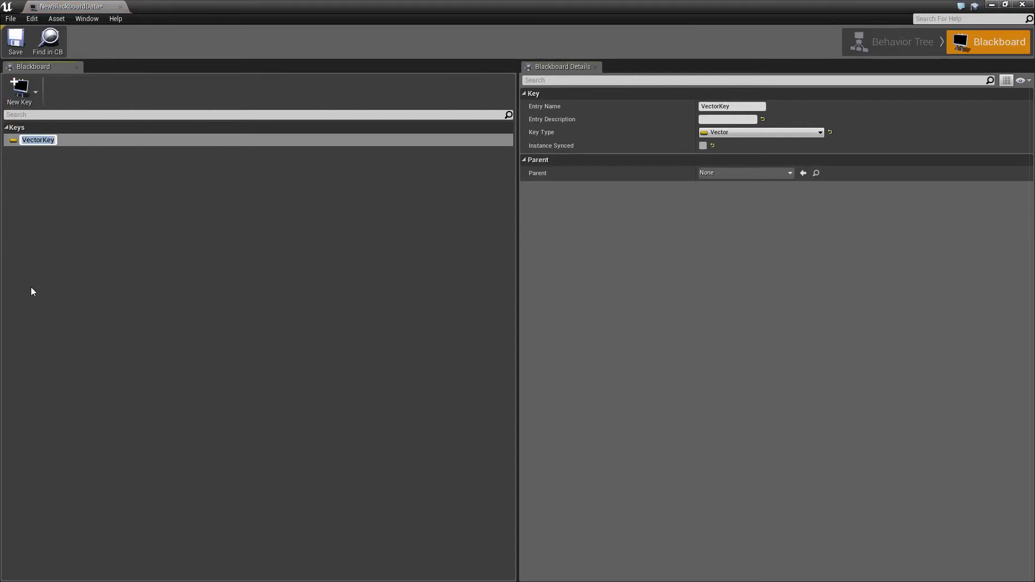
pyautogui.write('Goal')
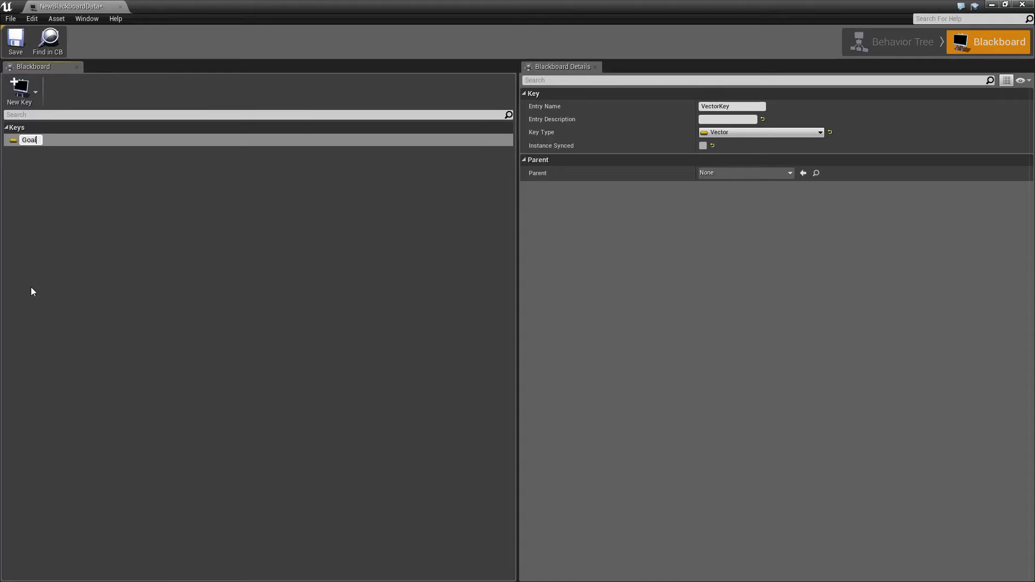
pyautogui.press('Return')
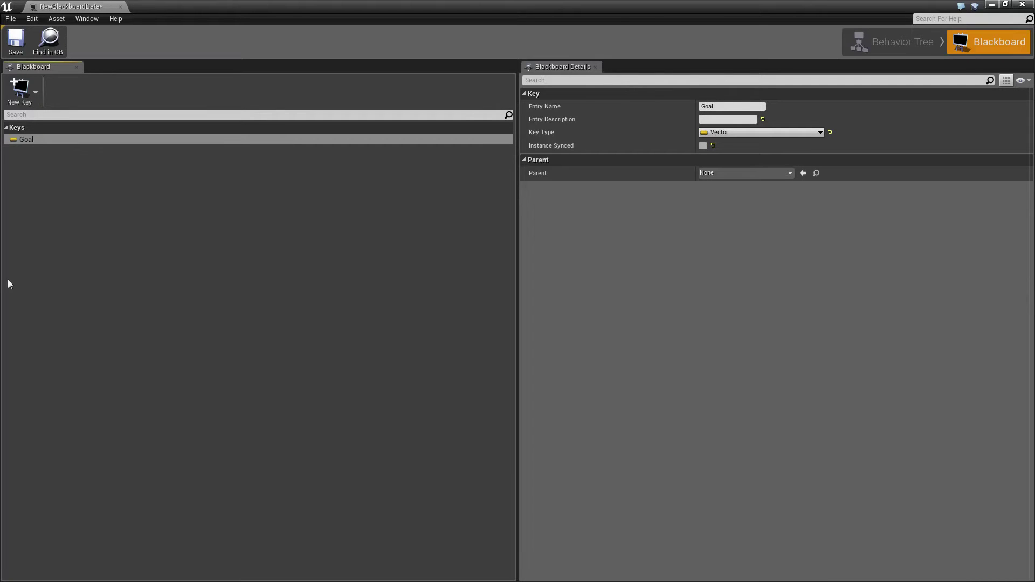
pyautogui.click(16, 47)
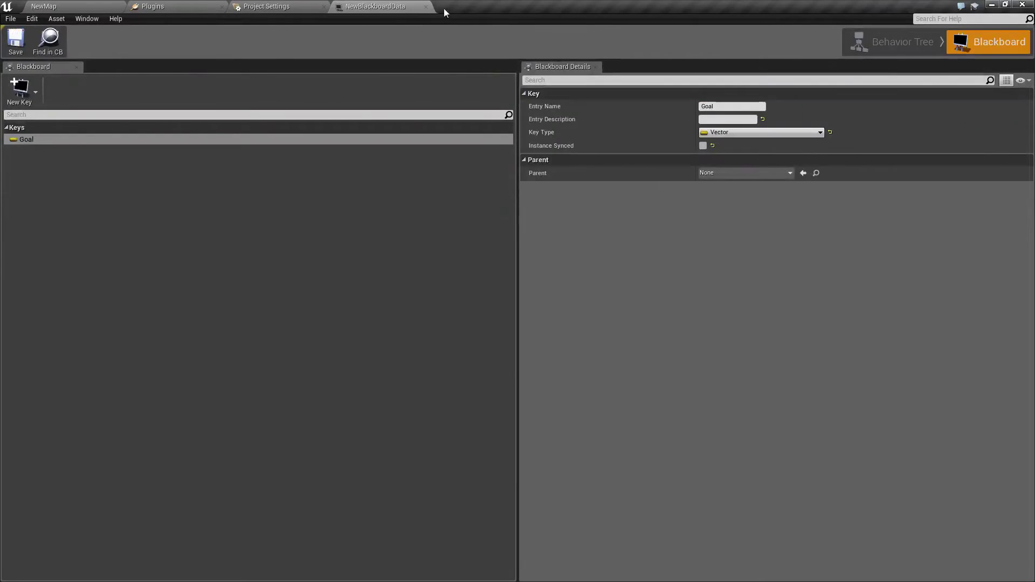
# Return to the level editor and save the NewMap level.
pyautogui.click(80, 6)
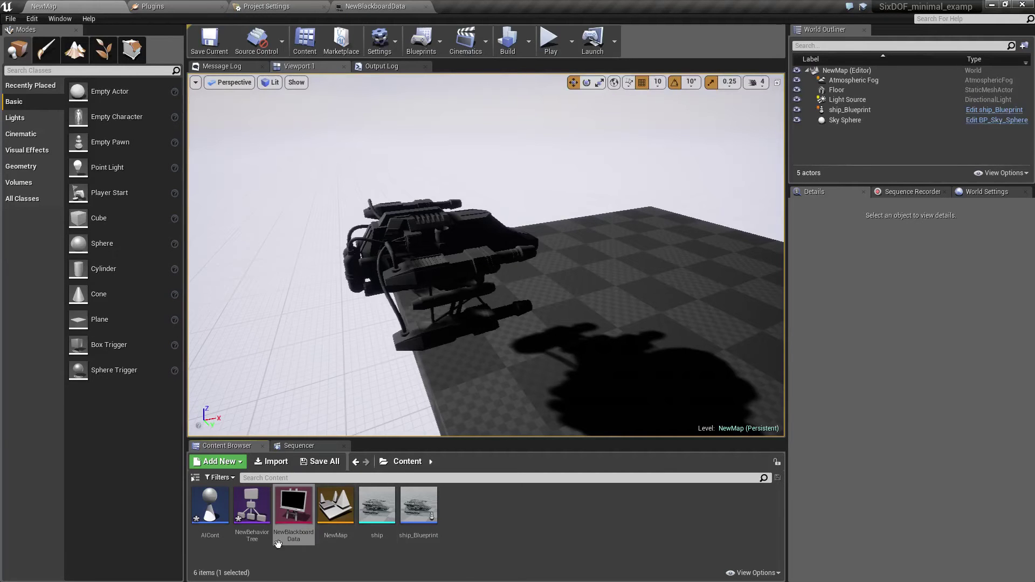
pyautogui.click(241, 555)
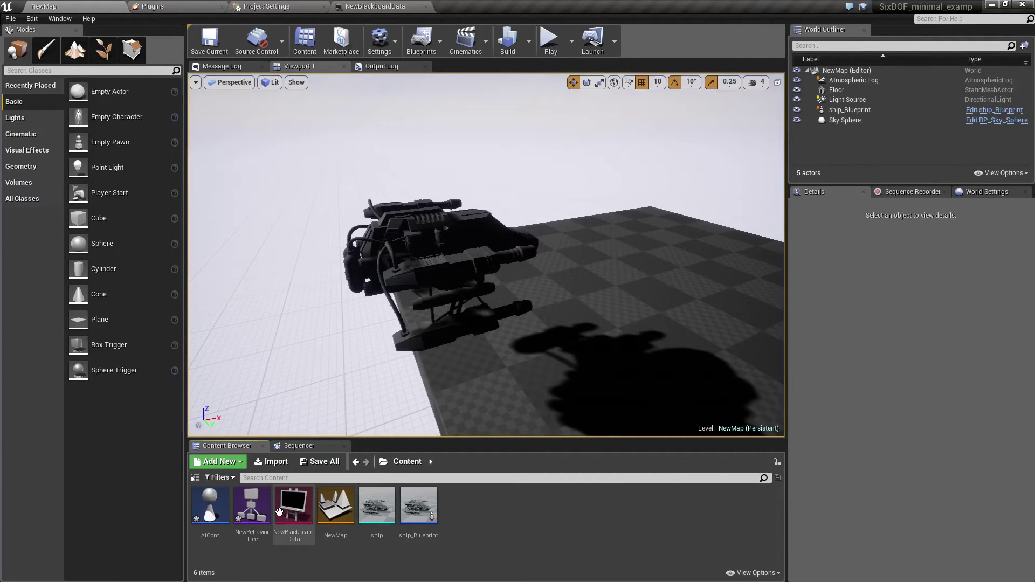
pyautogui.hotkey('ctrl', 's')
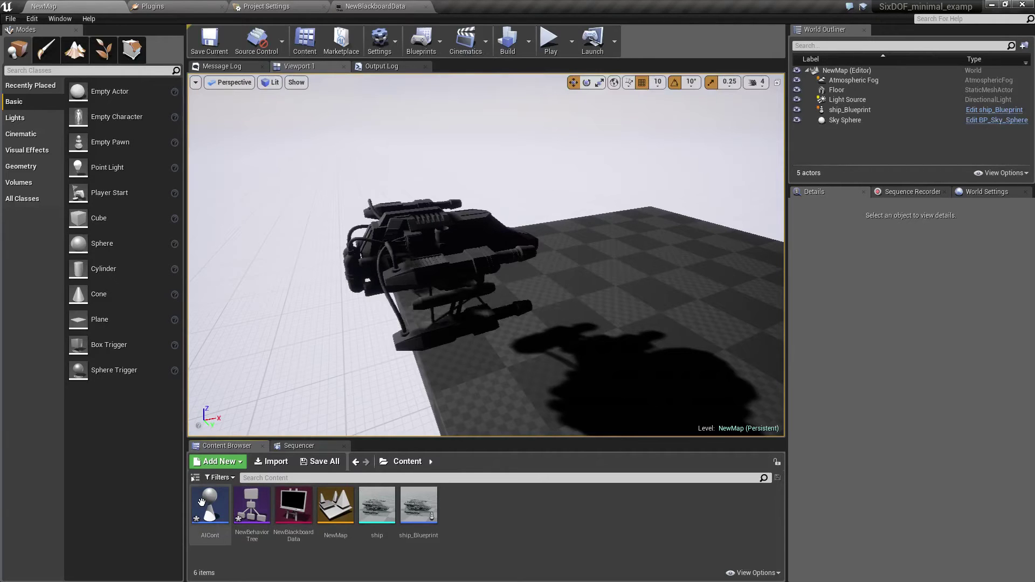
# In AICont's Event Graph, connect BeginPlay to Run Behavior Tree using NewBehaviorTree.
pyautogui.doubleClick(201, 502)
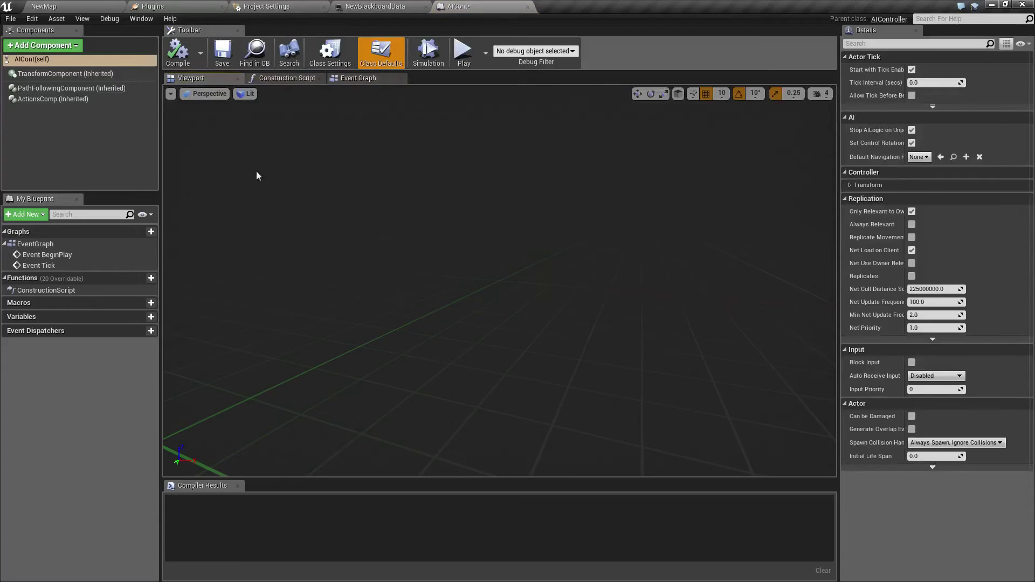
pyautogui.click(361, 78)
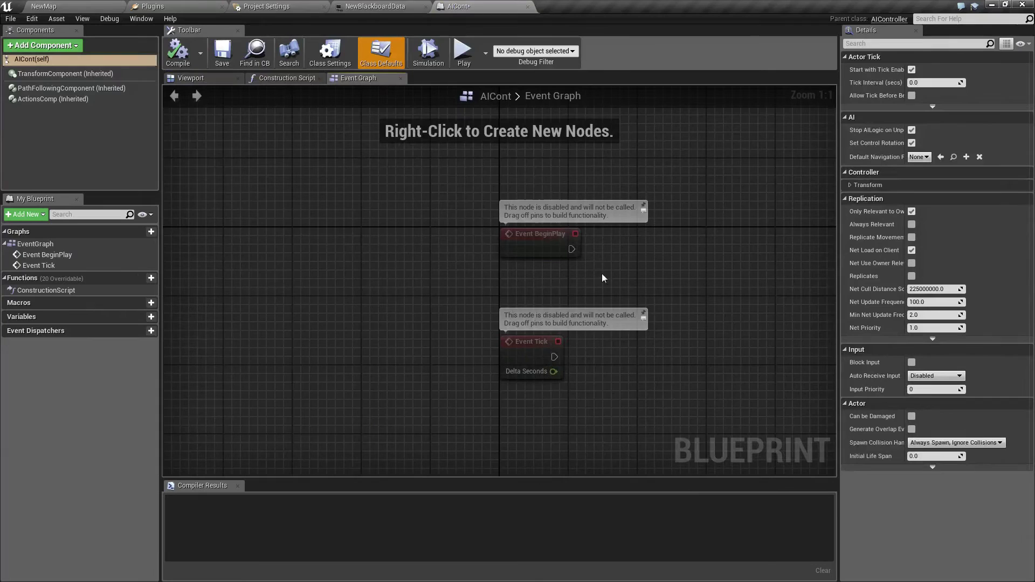
pyautogui.moveTo(607, 201); pyautogui.dragTo(355, 252, button='right')
pyautogui.moveTo(379, 336); pyautogui.dragTo(379, 298, button='right')
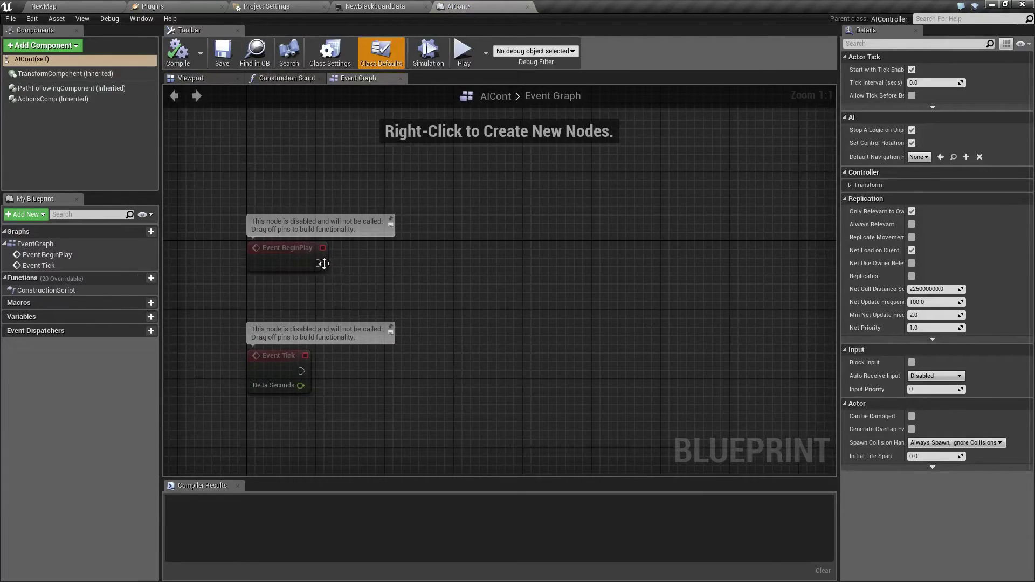
pyautogui.moveTo(318, 263); pyautogui.dragTo(395, 263)
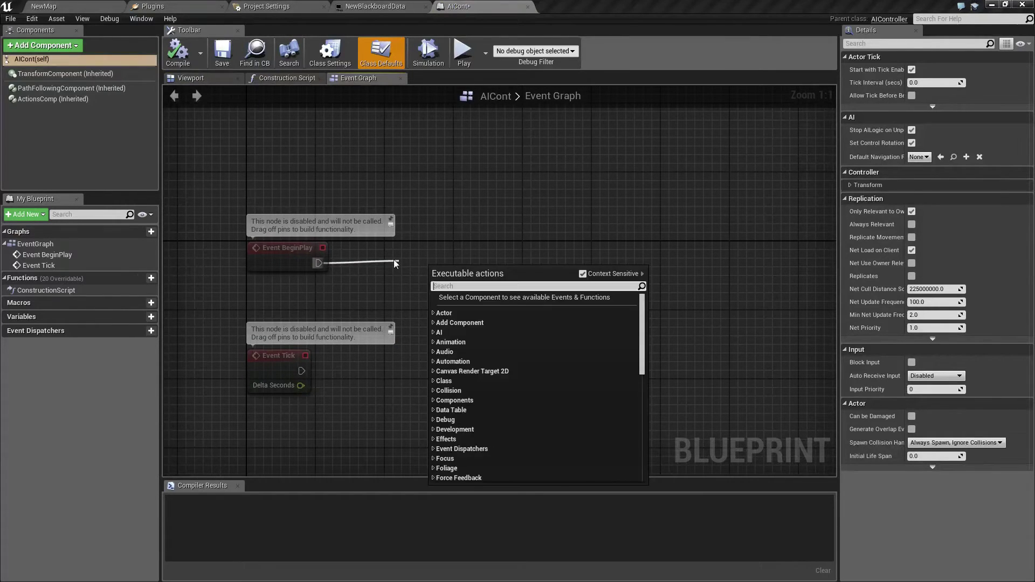
pyautogui.write('run')
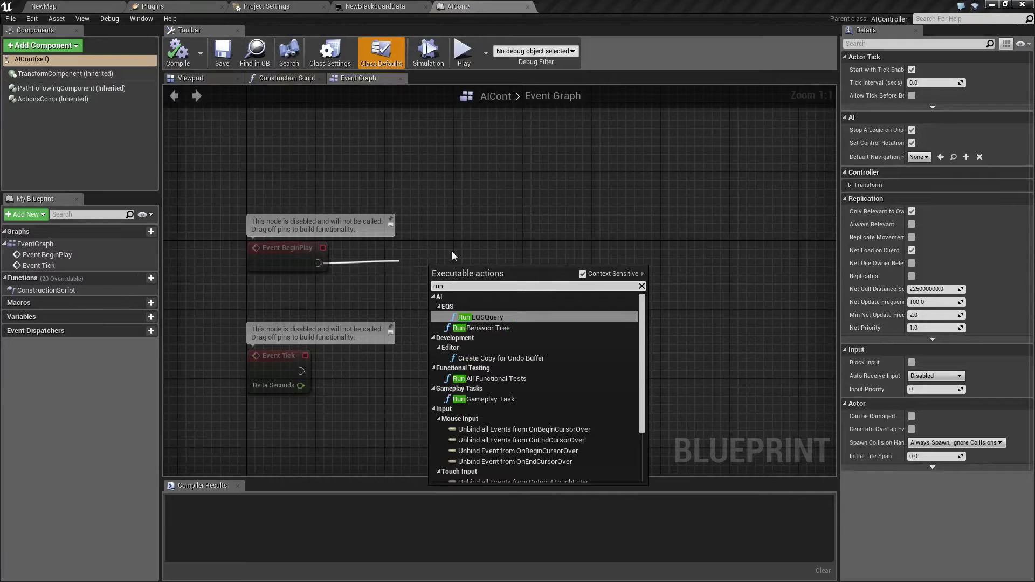
pyautogui.click(487, 327)
pyautogui.moveTo(464, 257); pyautogui.dragTo(447, 233)
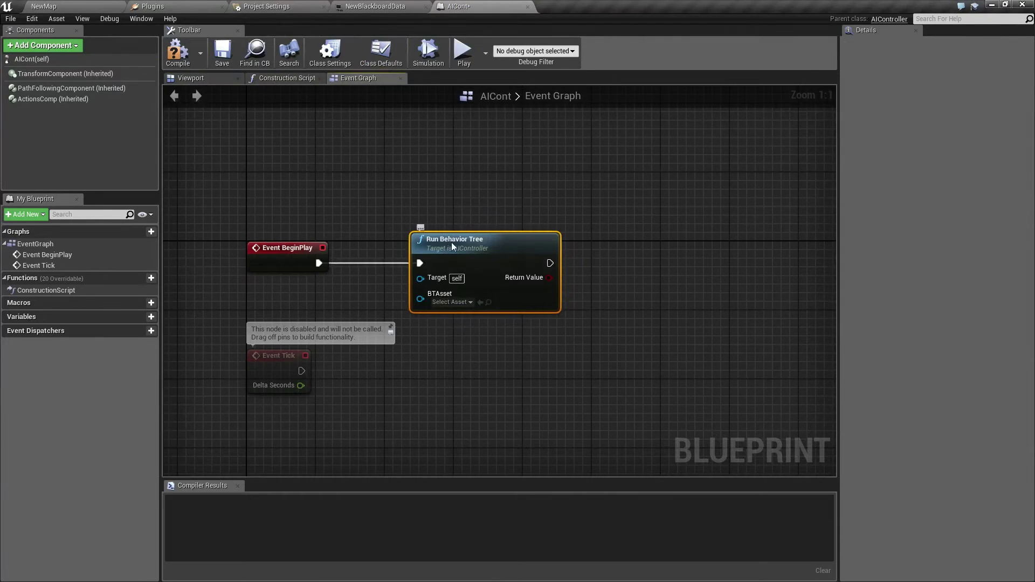
pyautogui.click(452, 302)
pyautogui.click(483, 351)
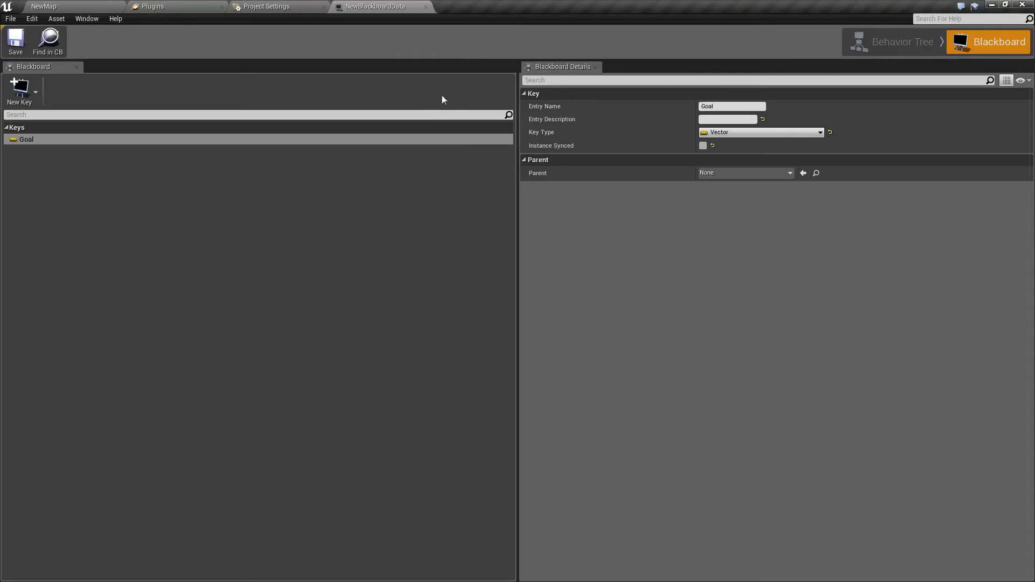
# Close NewBlackboardData, go back to NewMap, and pull the camera back over the floor.
pyautogui.click(426, 7)
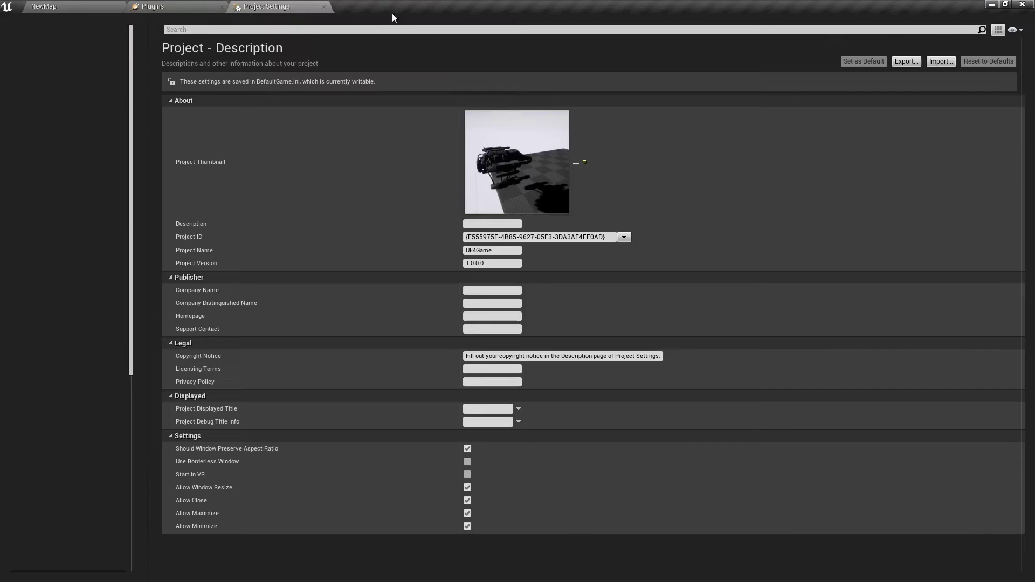
pyautogui.click(76, 4)
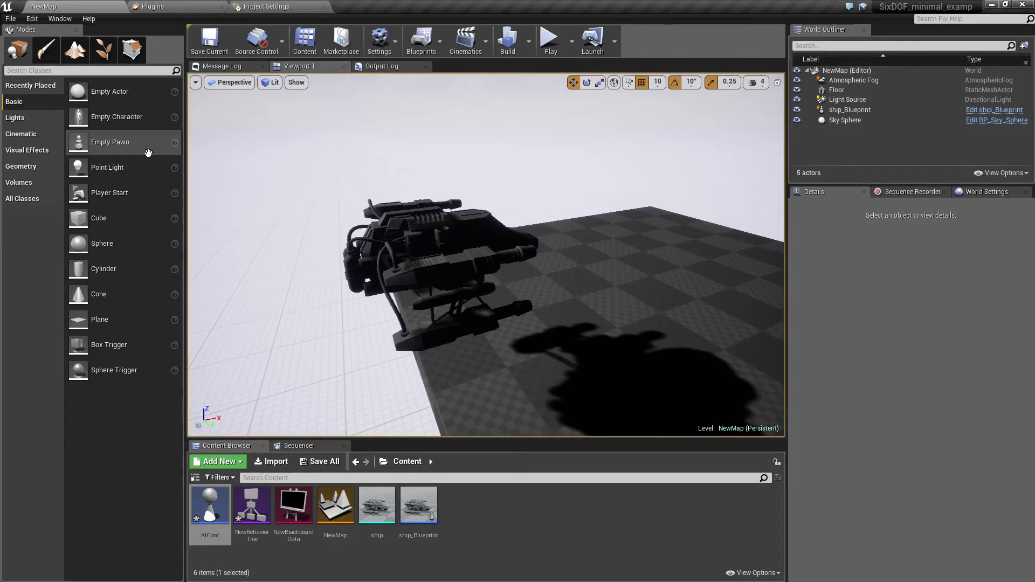
pyautogui.moveTo(300, 193); pyautogui.dragTo(297, 306)
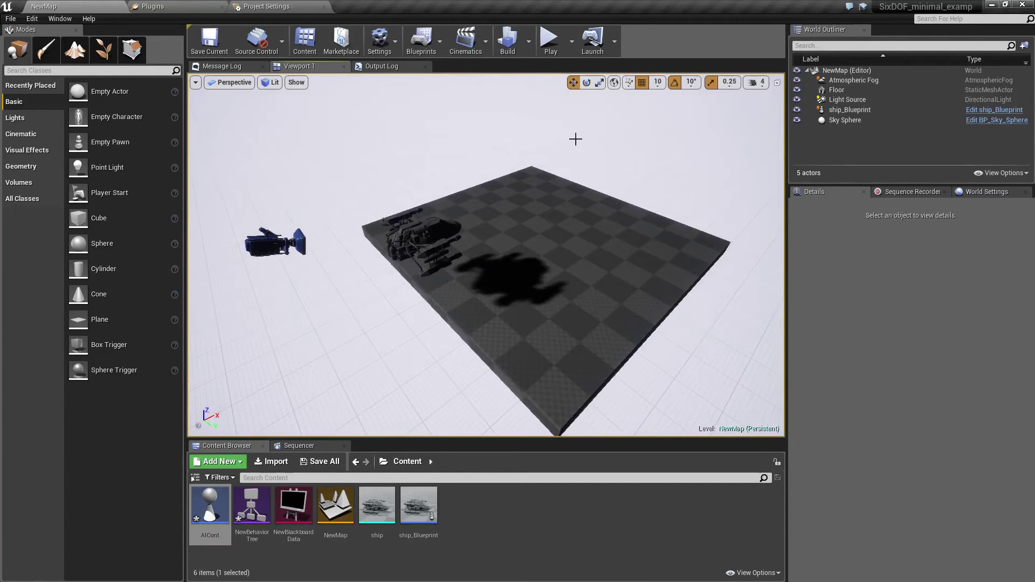
# Search placeable classes for 'don' and place a DonNavigationManager actor in the level.
pyautogui.click(79, 71)
pyautogui.write('don')
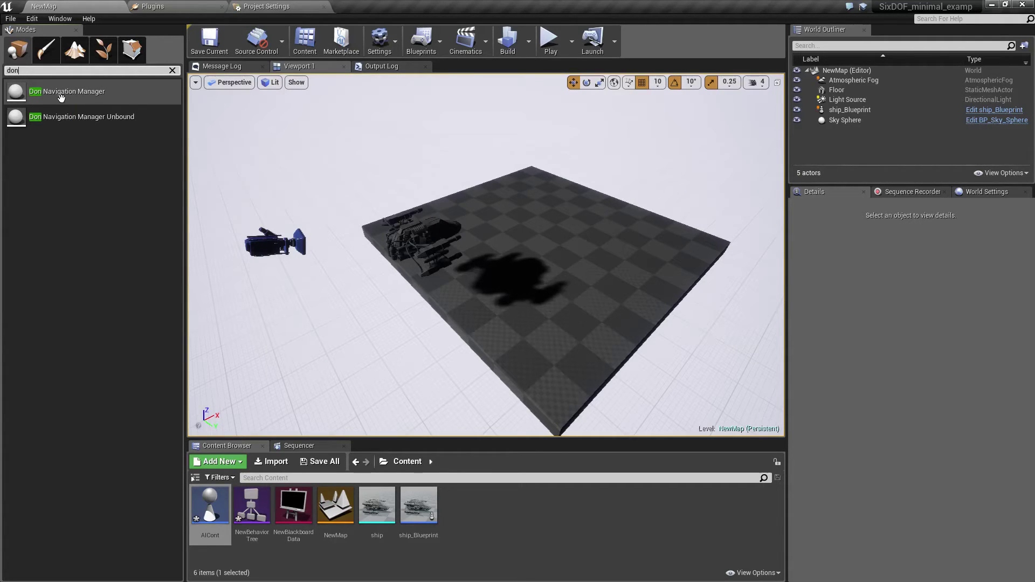
pyautogui.moveTo(60, 97); pyautogui.dragTo(346, 231)
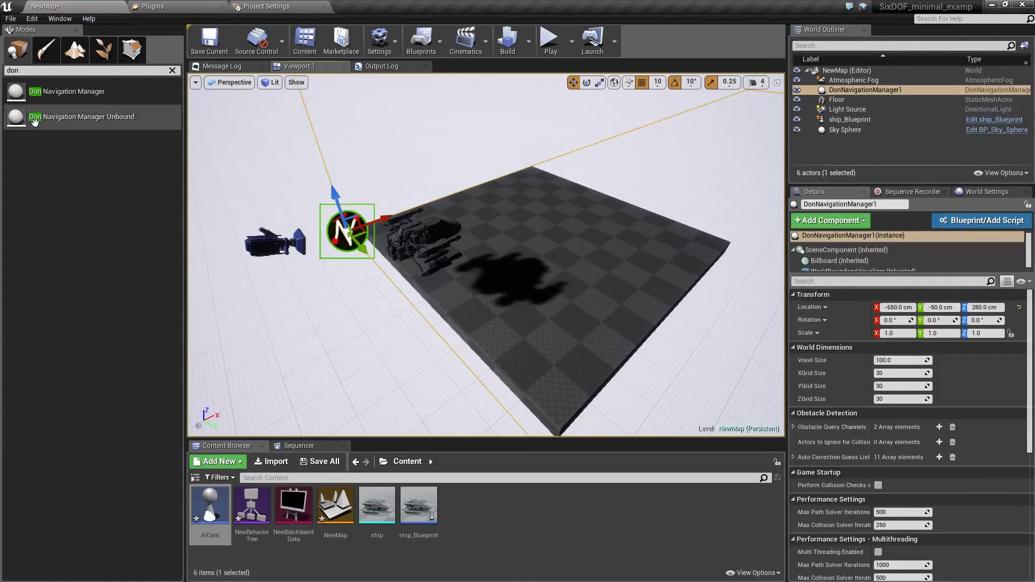
pyautogui.press('f')
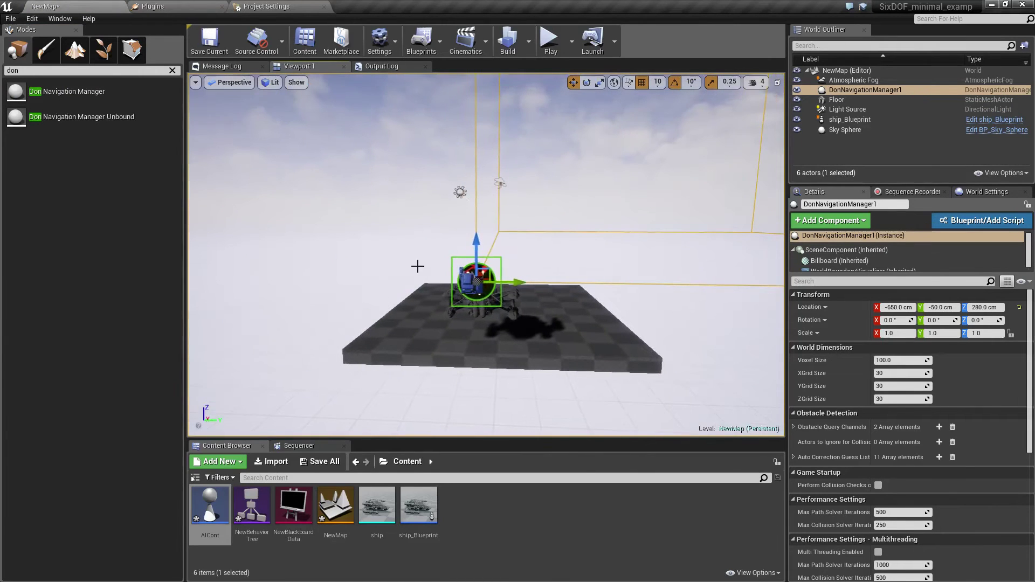
# Move the navigation manager to X -890 cm and Z -120 cm, leaving Y at -640 cm.
pyautogui.moveTo(477, 246); pyautogui.dragTo(300, 411)
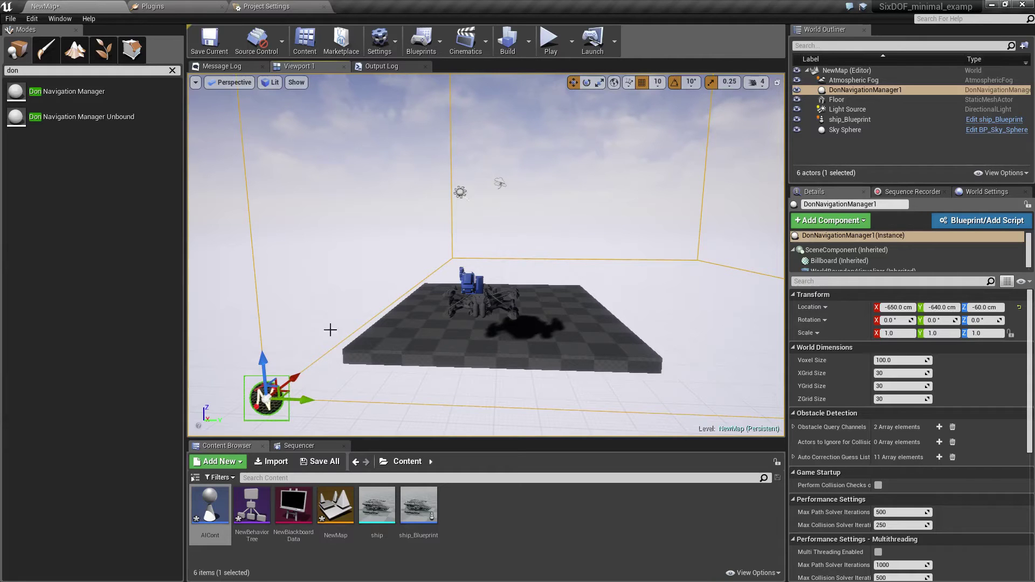
pyautogui.moveTo(442, 253)
pyautogui.mouseDown(button='right')
pyautogui.moveTo(402, 255)
pyautogui.moveTo(423, 262)
pyautogui.mouseUp(button='right')
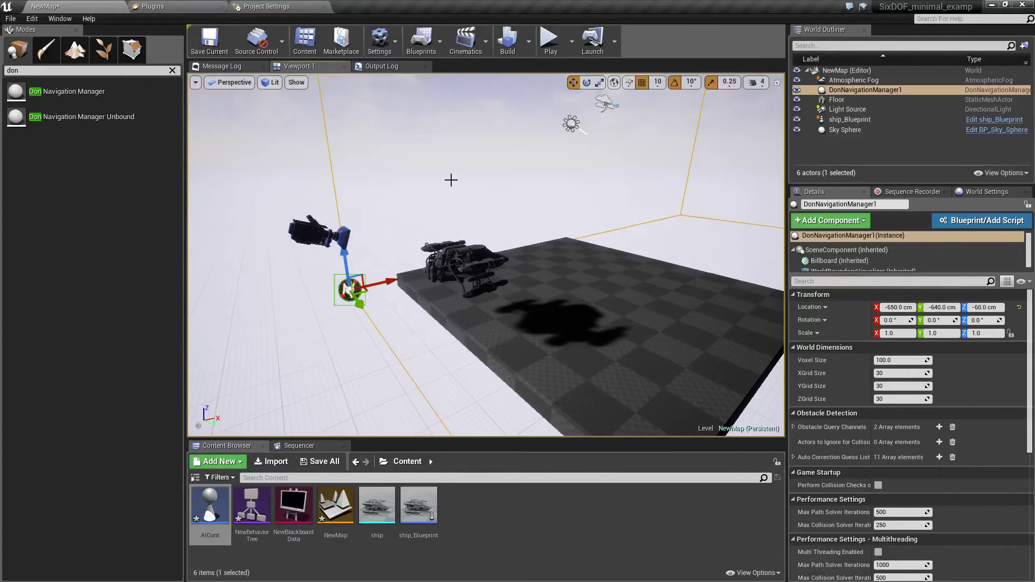
pyautogui.moveTo(211, 326); pyautogui.dragTo(544, 364, button='right')
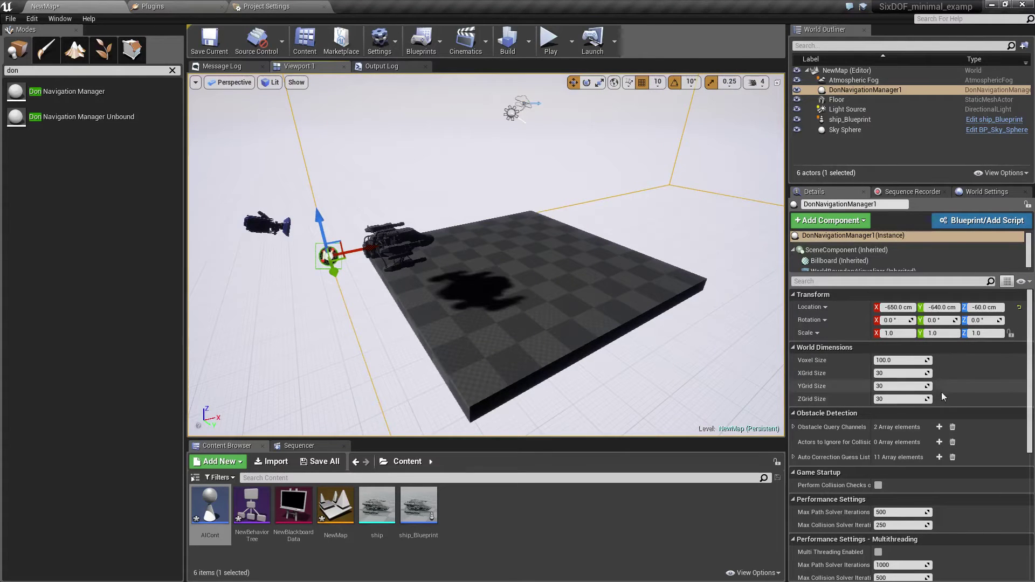
pyautogui.moveTo(330, 256)
pyautogui.mouseDown(button='right')
pyautogui.moveTo(309, 243)
pyautogui.moveTo(336, 254)
pyautogui.mouseUp(button='right')
pyautogui.moveTo(343, 253); pyautogui.dragTo(386, 293)
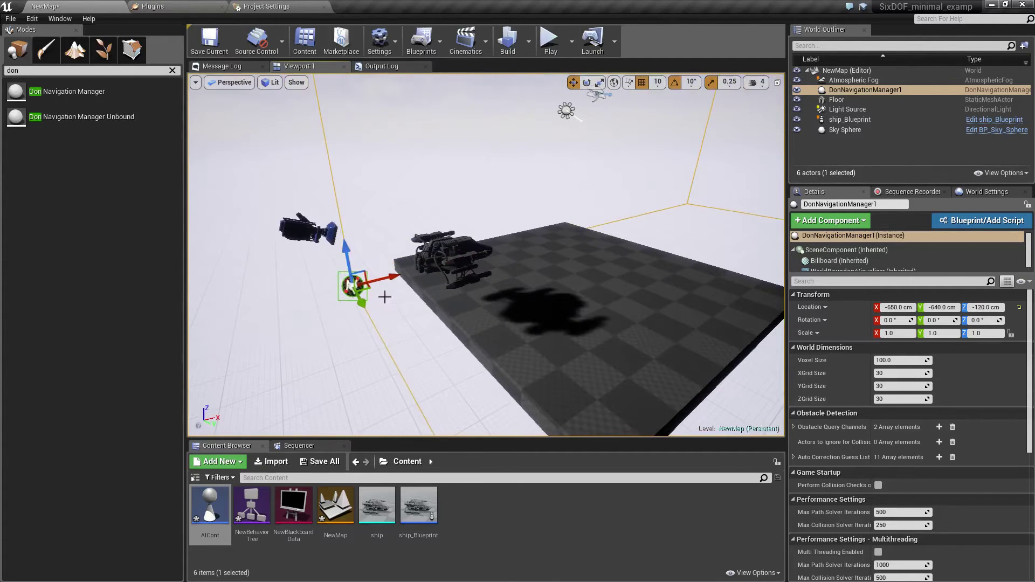
pyautogui.moveTo(386, 293); pyautogui.dragTo(400, 276, button='right')
pyautogui.moveTo(399, 276); pyautogui.dragTo(342, 289)
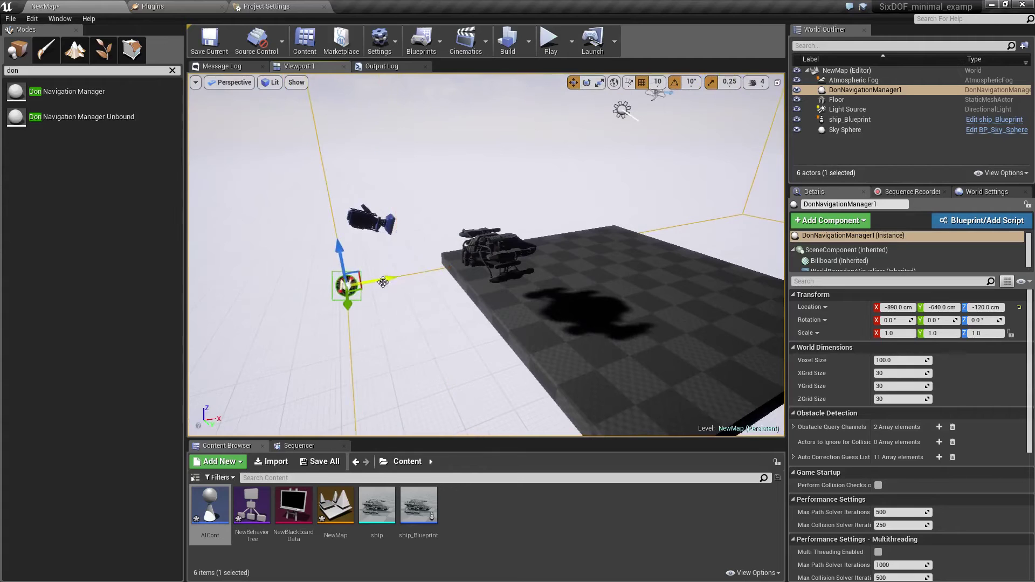
pyautogui.moveTo(241, 319); pyautogui.dragTo(242, 320, button='right')
# Save the map and create an Actor blueprint named NavGoal.
pyautogui.click(240, 276)
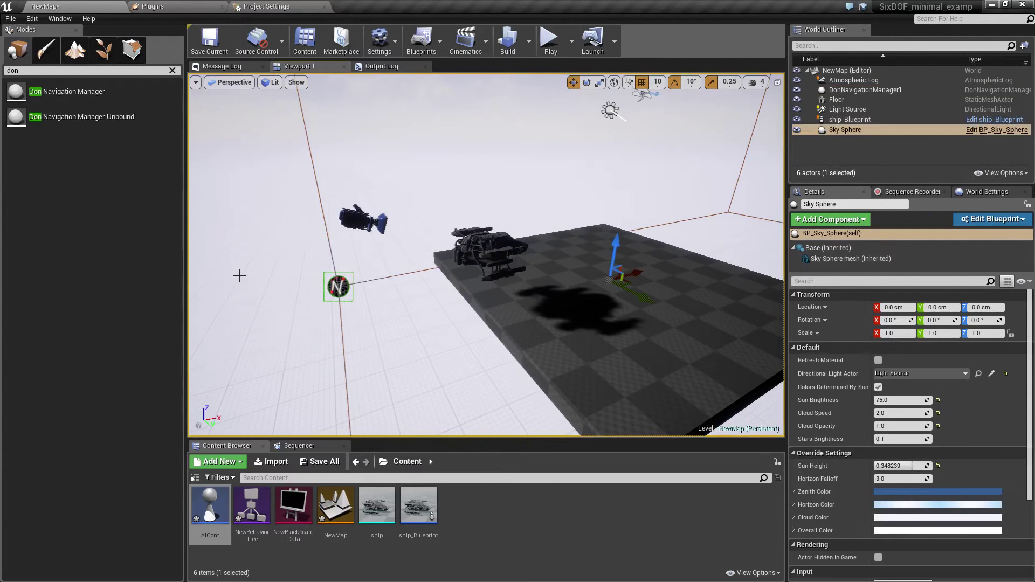
pyautogui.hotkey('ctrl', 's')
pyautogui.rightClick(484, 524)
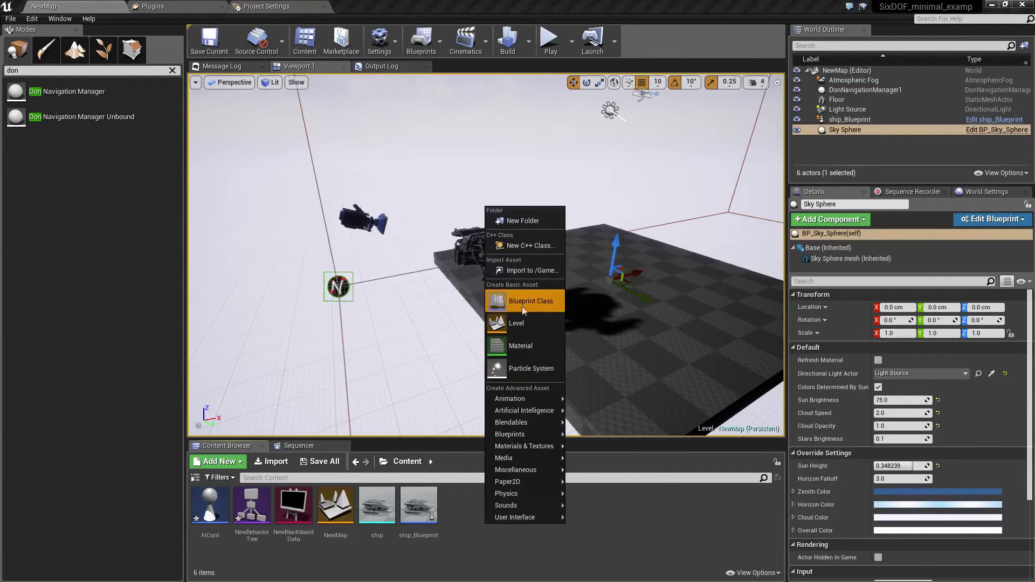
pyautogui.click(523, 306)
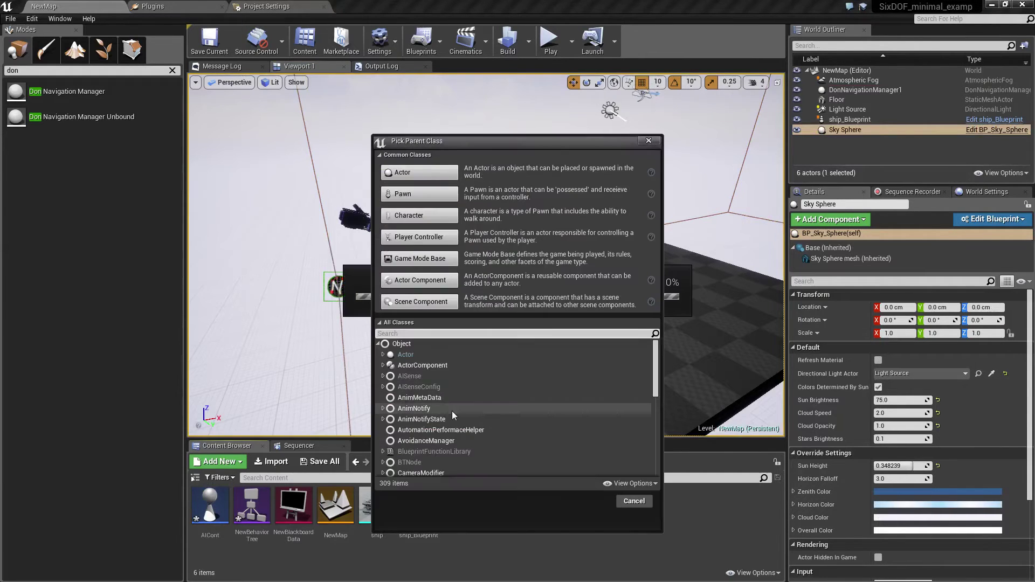
pyautogui.click(414, 171)
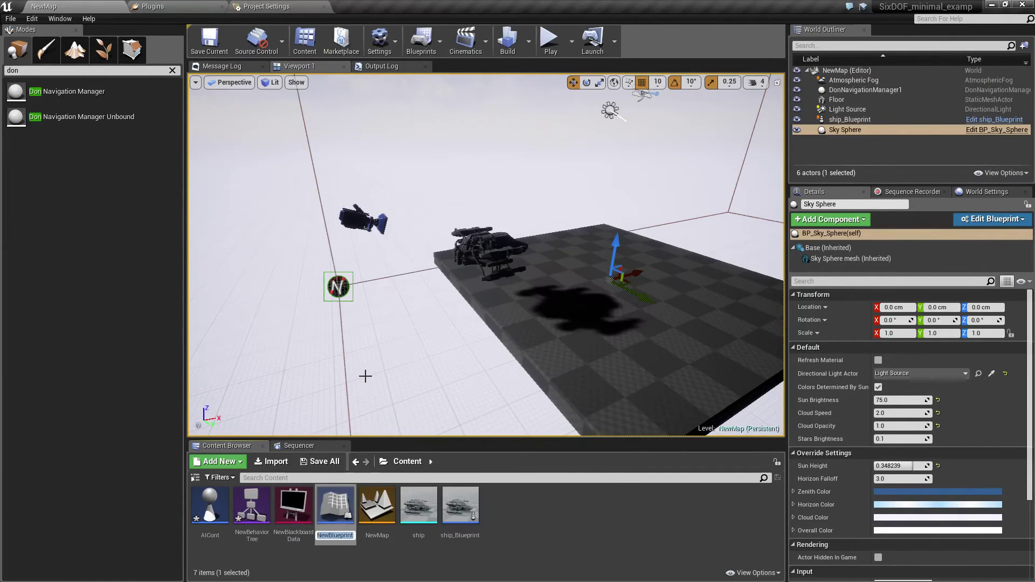
pyautogui.write('NavGoal')
pyautogui.press('Return')
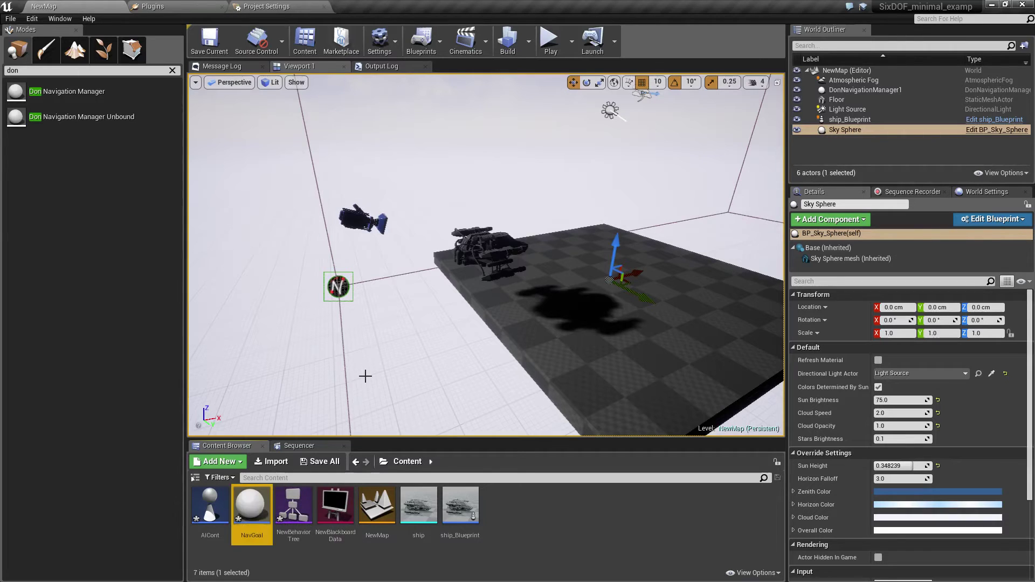
# Place NavGoal in the level at Z 130 cm, save the map, and delete the Floor.
pyautogui.click(617, 372)
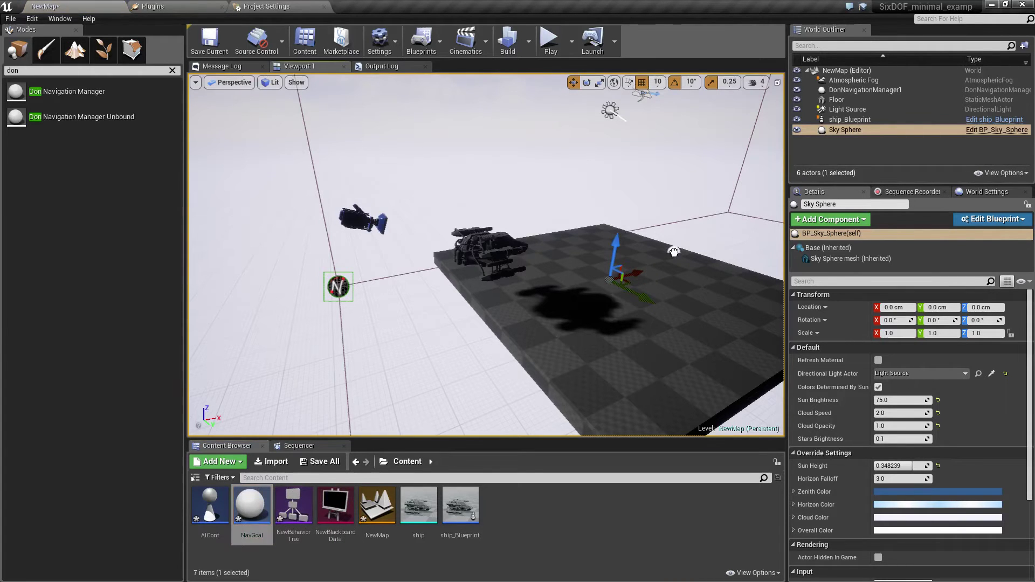
pyautogui.moveTo(674, 252); pyautogui.dragTo(674, 252)
pyautogui.moveTo(460, 315); pyautogui.dragTo(599, 318, button='right')
pyautogui.moveTo(540, 259); pyautogui.dragTo(639, 261)
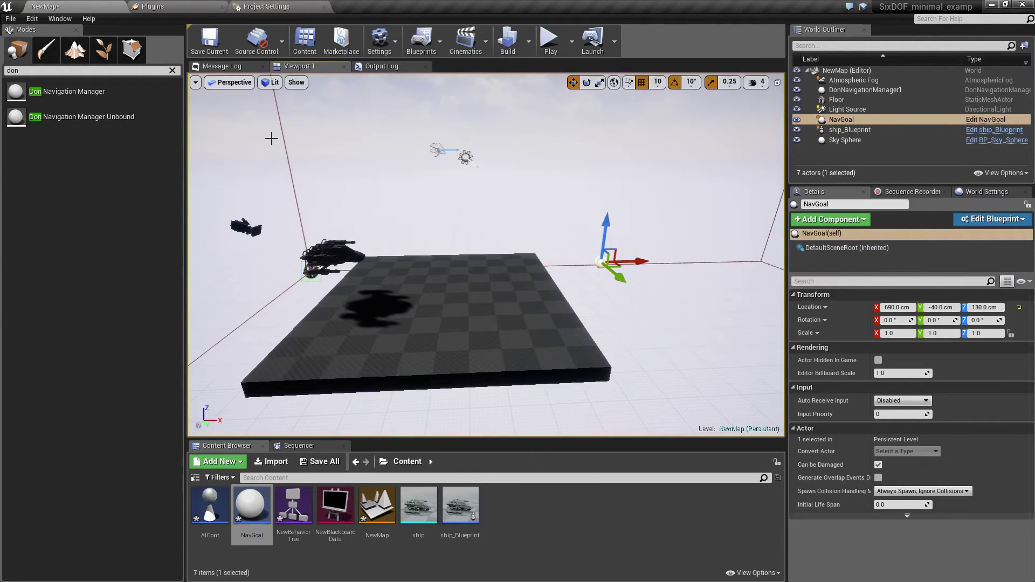
pyautogui.hotkey('ctrl', 's')
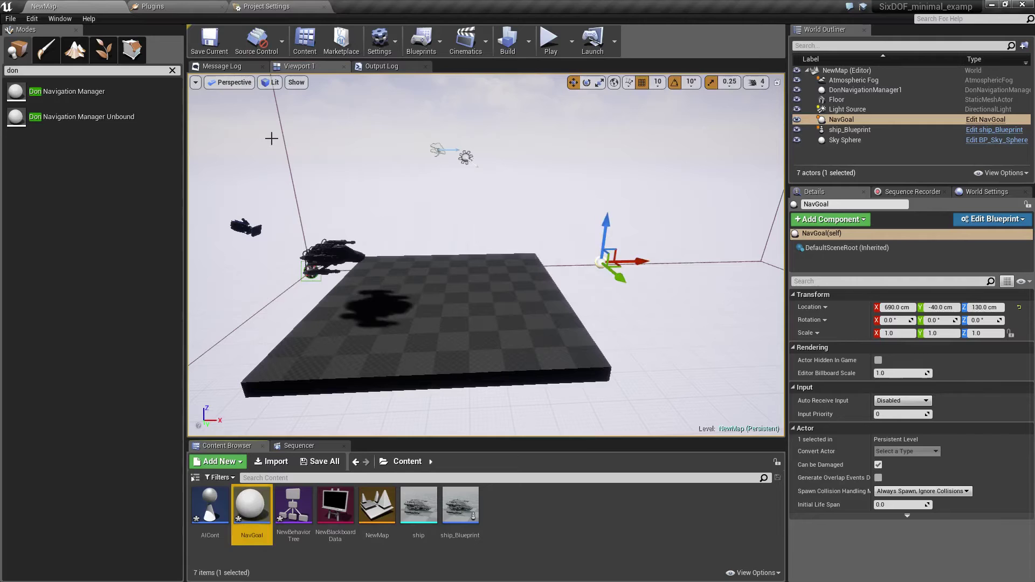
pyautogui.click(419, 333)
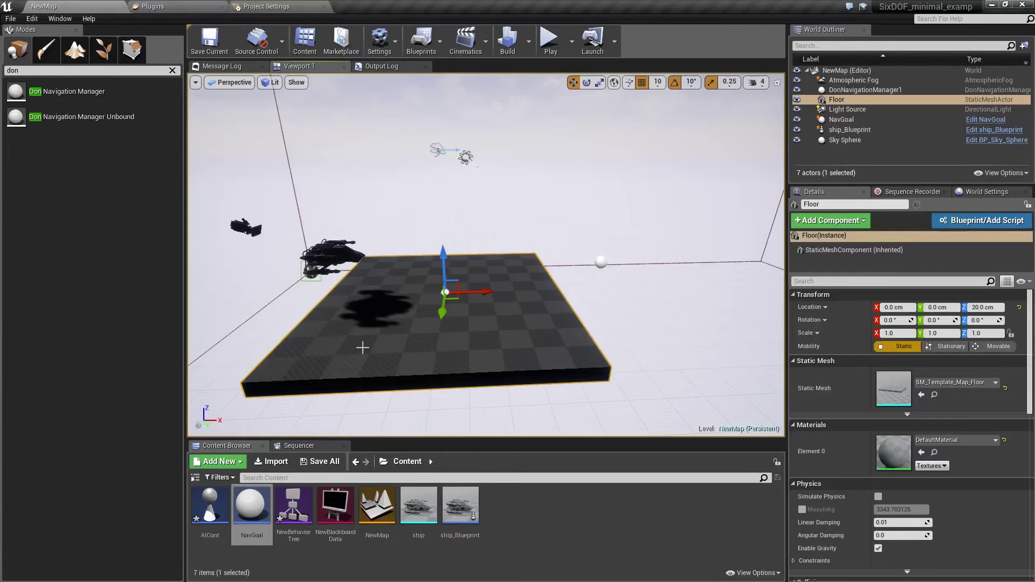
pyautogui.press('Delete')
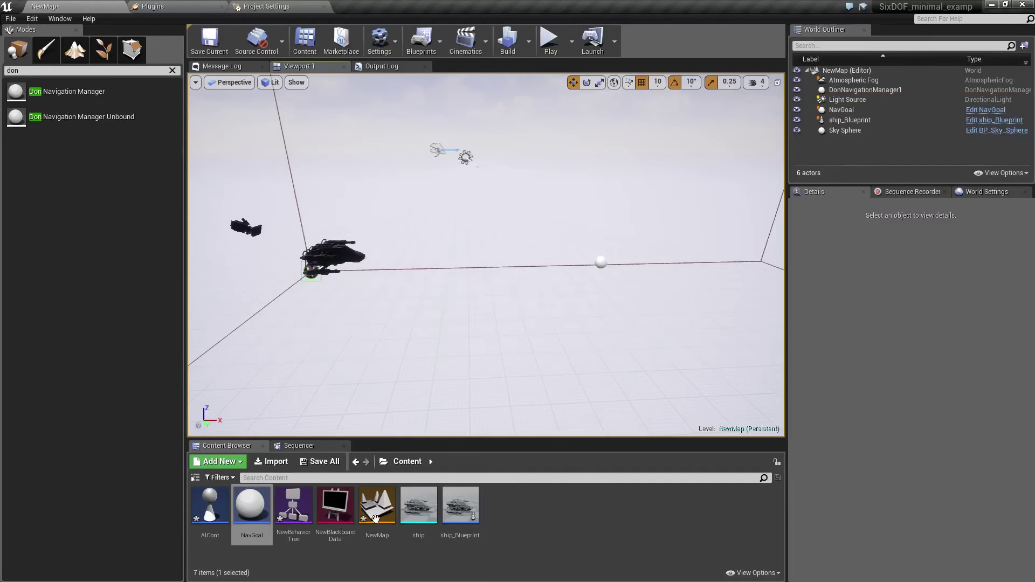
# Open NewBehaviorTree and attach a Sequence node directly below ROOT.
pyautogui.click(293, 510)
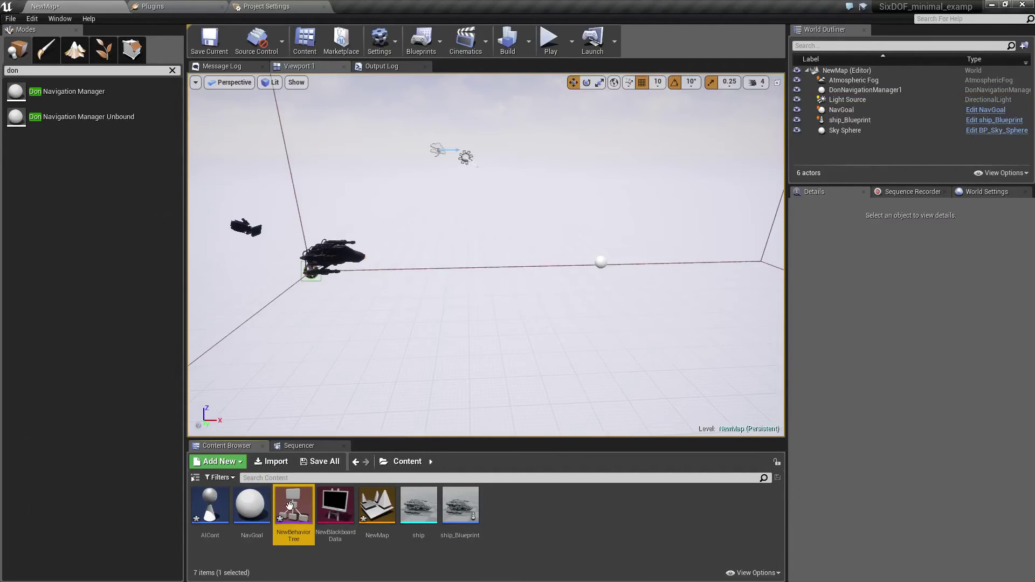
pyautogui.doubleClick(289, 505)
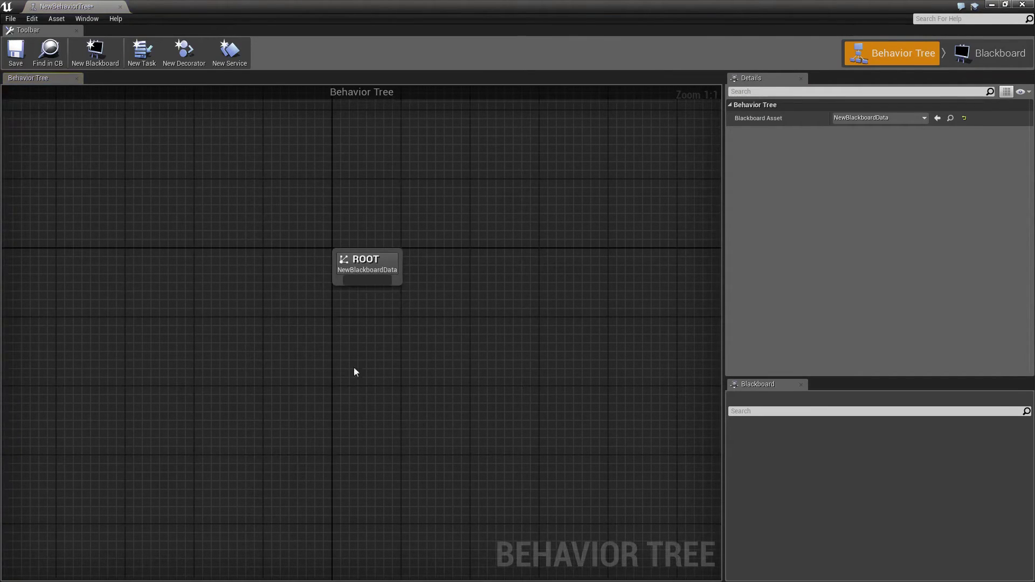
pyautogui.moveTo(361, 282); pyautogui.dragTo(386, 373)
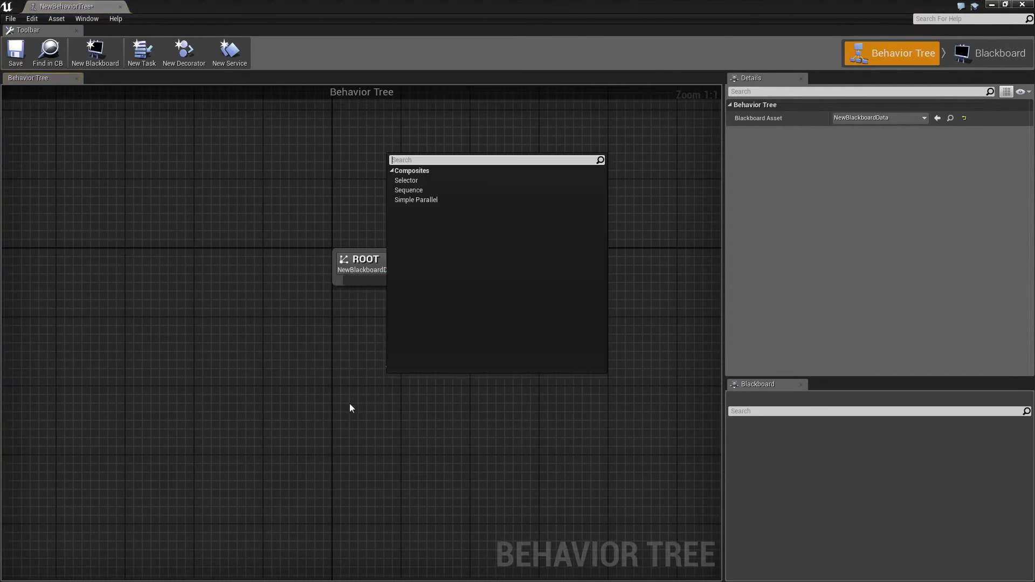
pyautogui.click(405, 192)
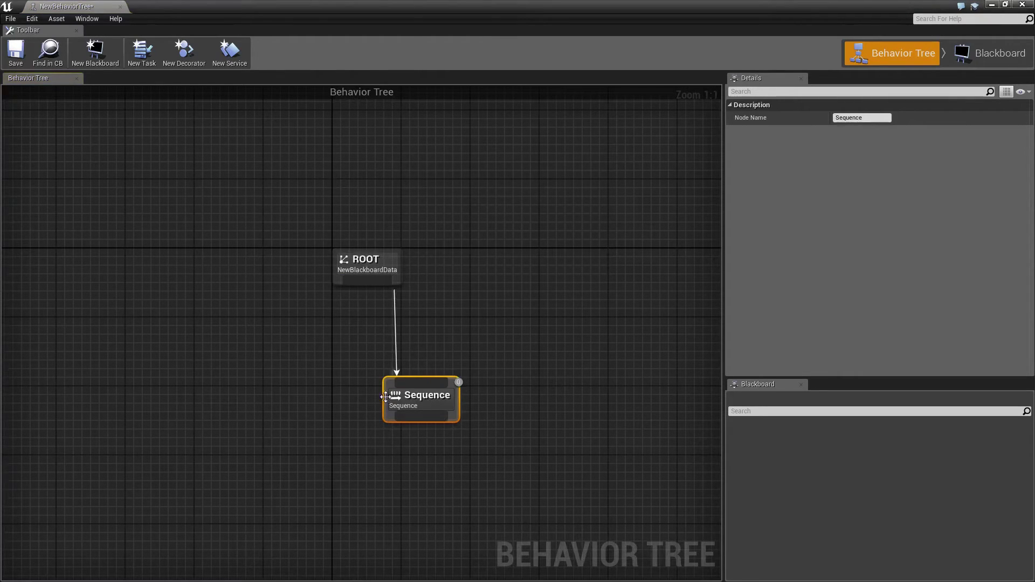
pyautogui.moveTo(434, 406); pyautogui.dragTo(391, 406)
pyautogui.moveTo(270, 431); pyautogui.dragTo(244, 300, button='right')
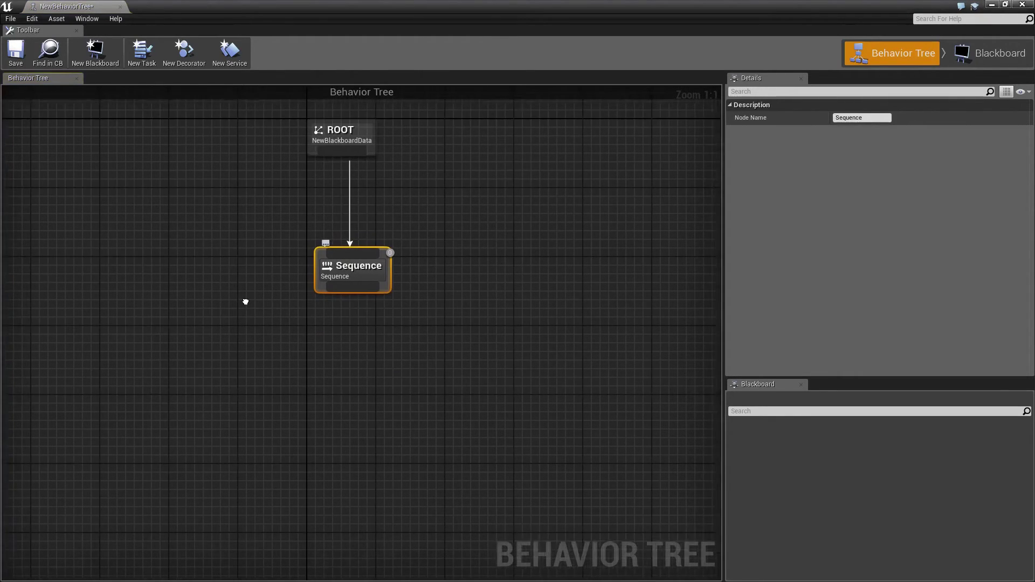
# Add a Fly To task under the Sequence node.
pyautogui.moveTo(382, 277); pyautogui.dragTo(397, 360)
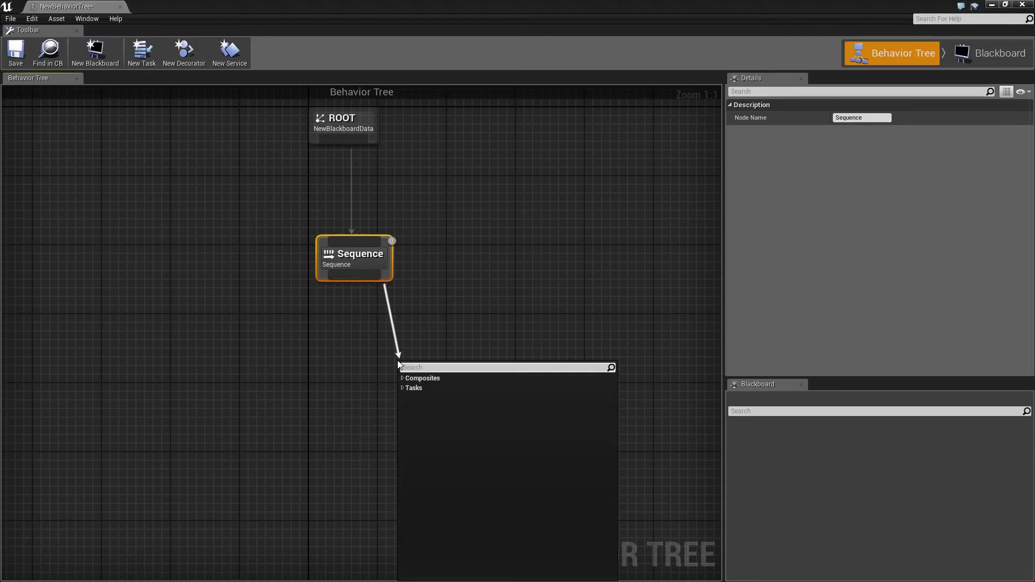
pyautogui.click(404, 387)
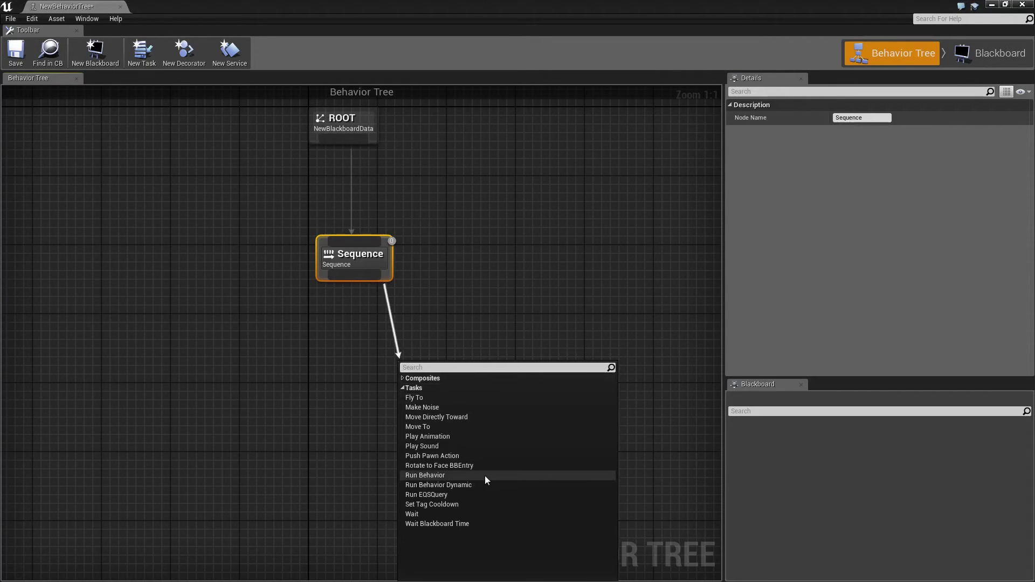
pyautogui.click(418, 399)
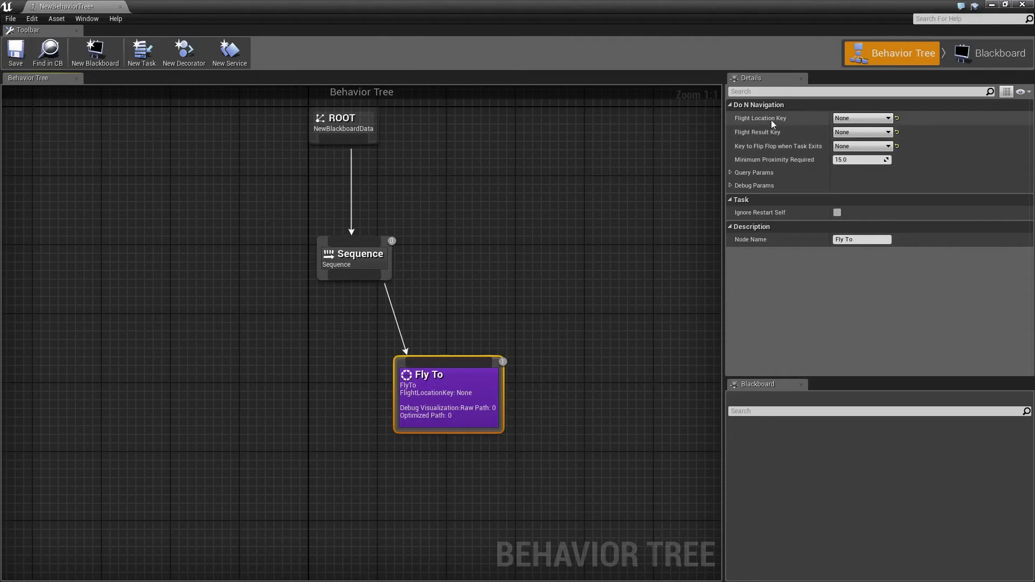
# Set the Fly To task's Flight Location Key to Goal.
pyautogui.click(853, 120)
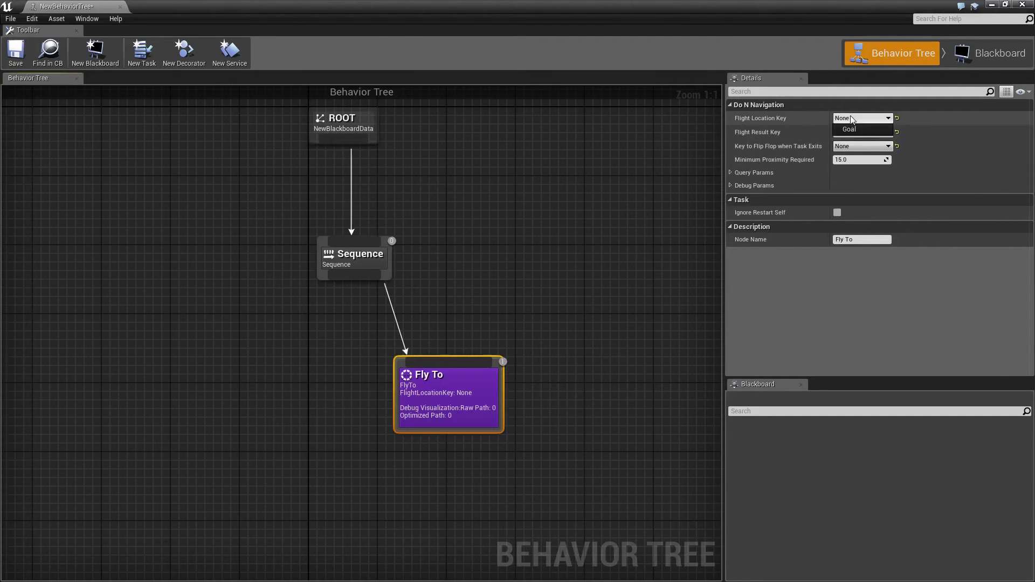
pyautogui.click(849, 129)
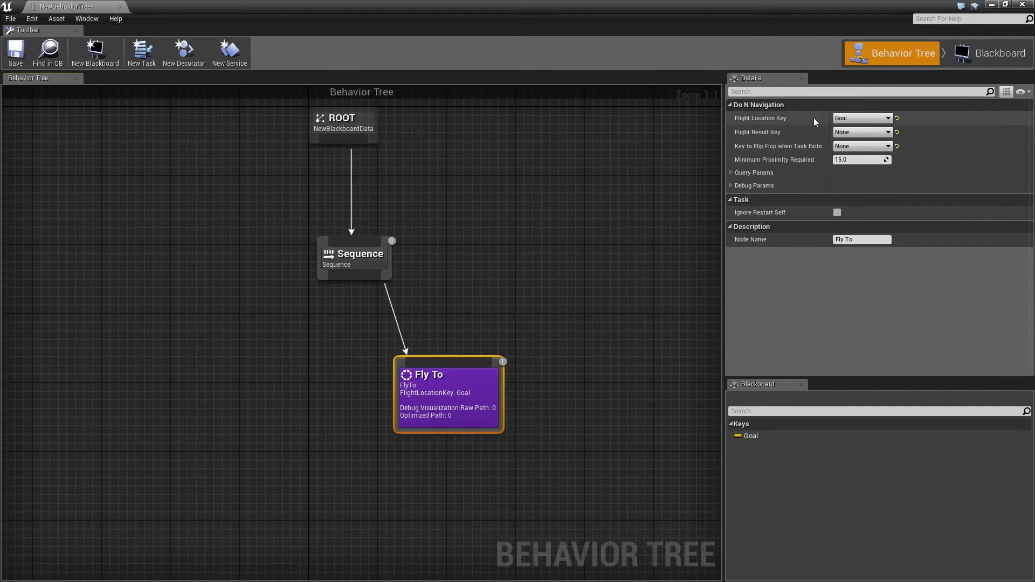
pyautogui.click(990, 52)
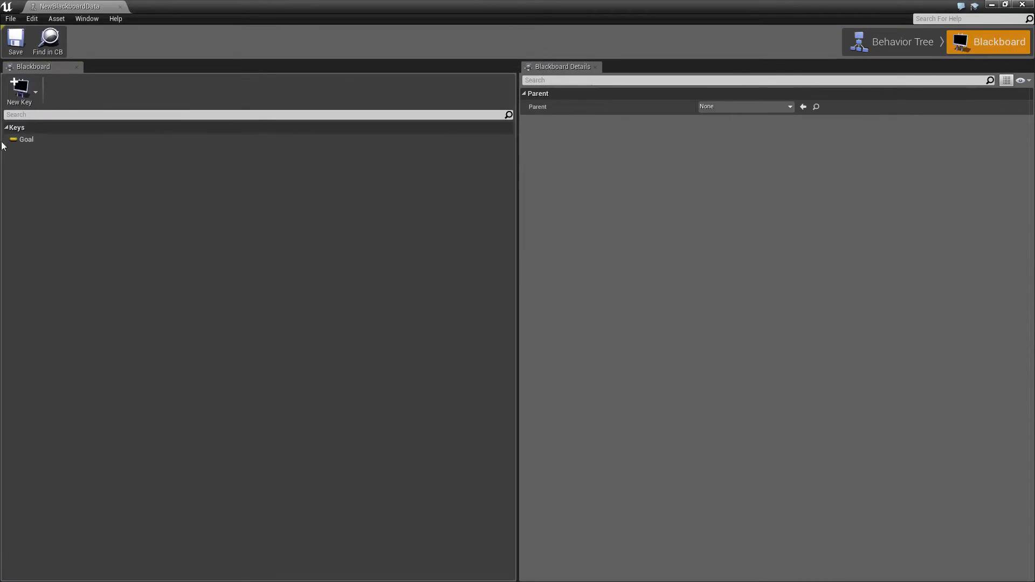
pyautogui.click(878, 47)
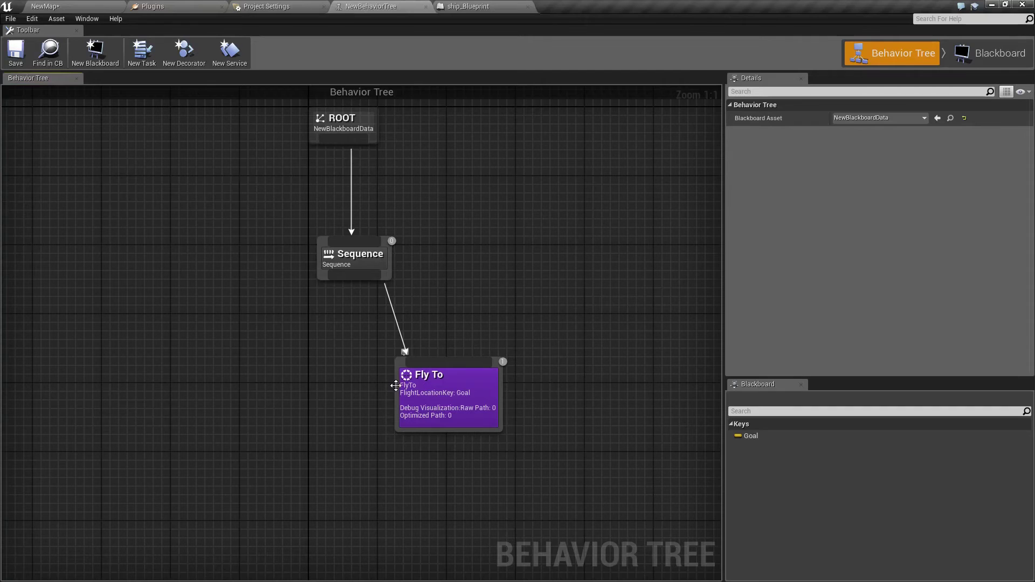
# Enable Fly To's debug options: pawn voxels, debug volumes, raw, optimized, and real-time path visualization.
pyautogui.click(395, 386)
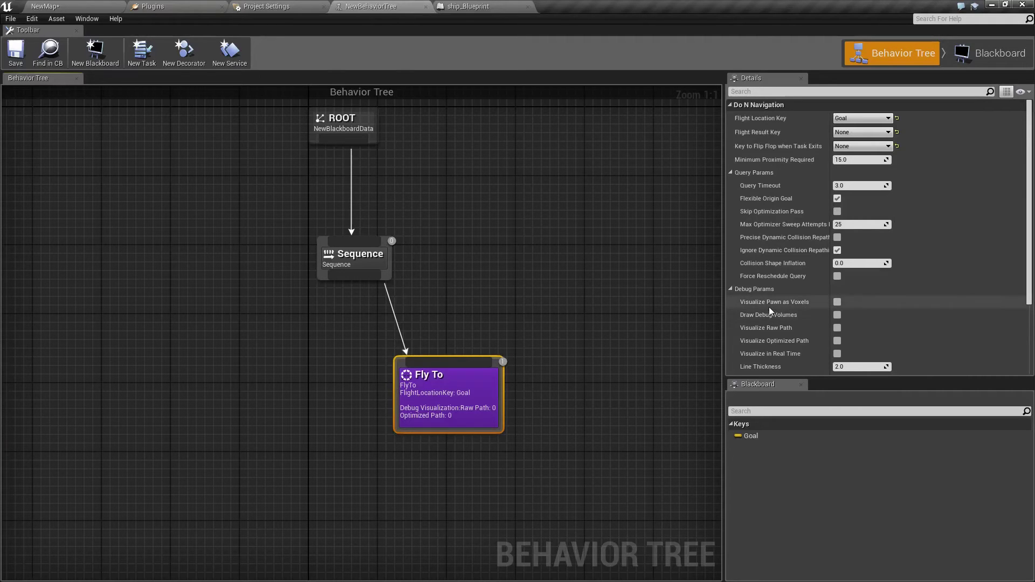
pyautogui.click(837, 301)
pyautogui.click(836, 314)
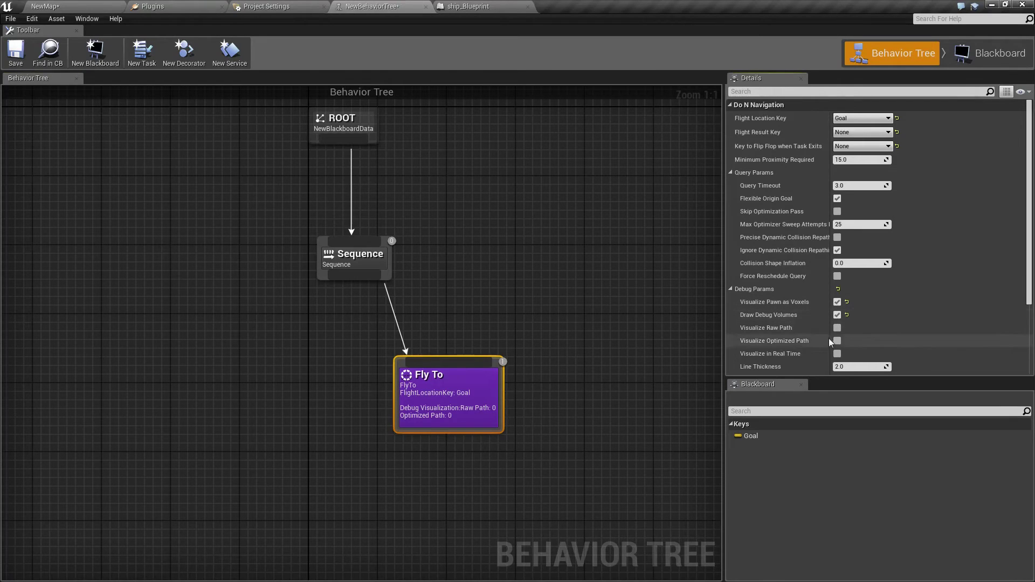
pyautogui.click(836, 328)
pyautogui.click(837, 340)
pyautogui.click(837, 353)
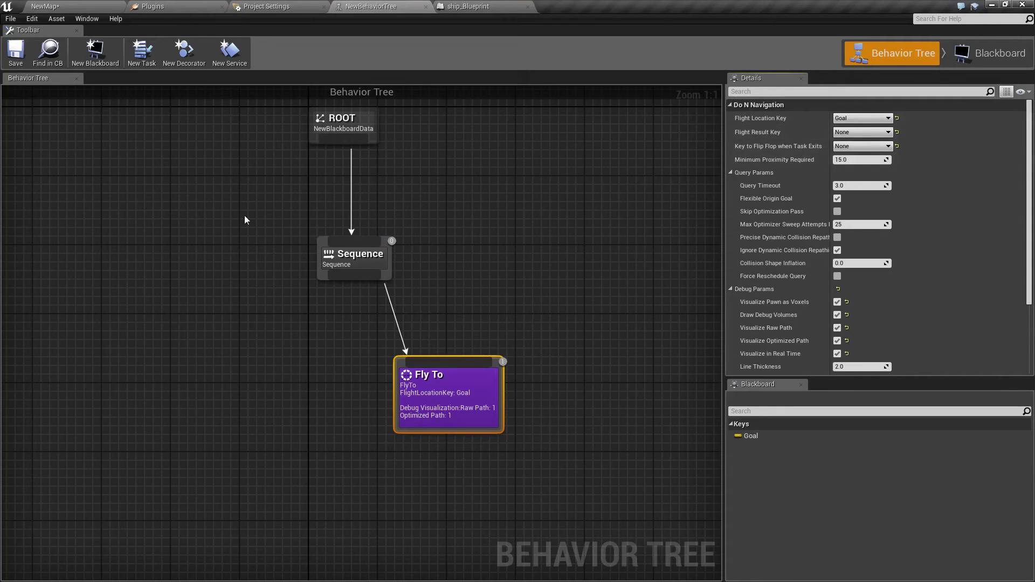
# Create a new behavior tree task blueprint and rename it findgoal.
pyautogui.click(147, 61)
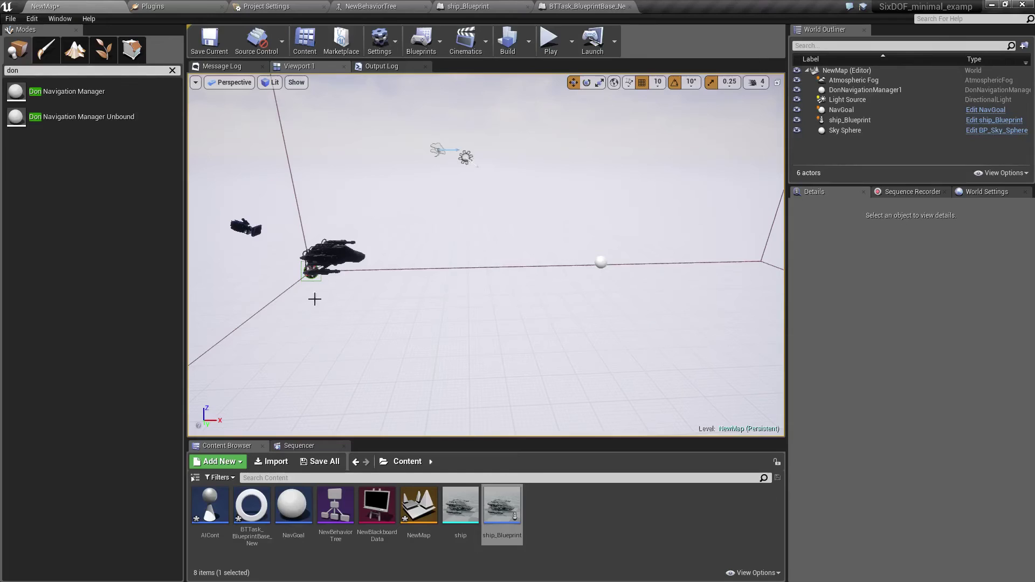
pyautogui.click(251, 513)
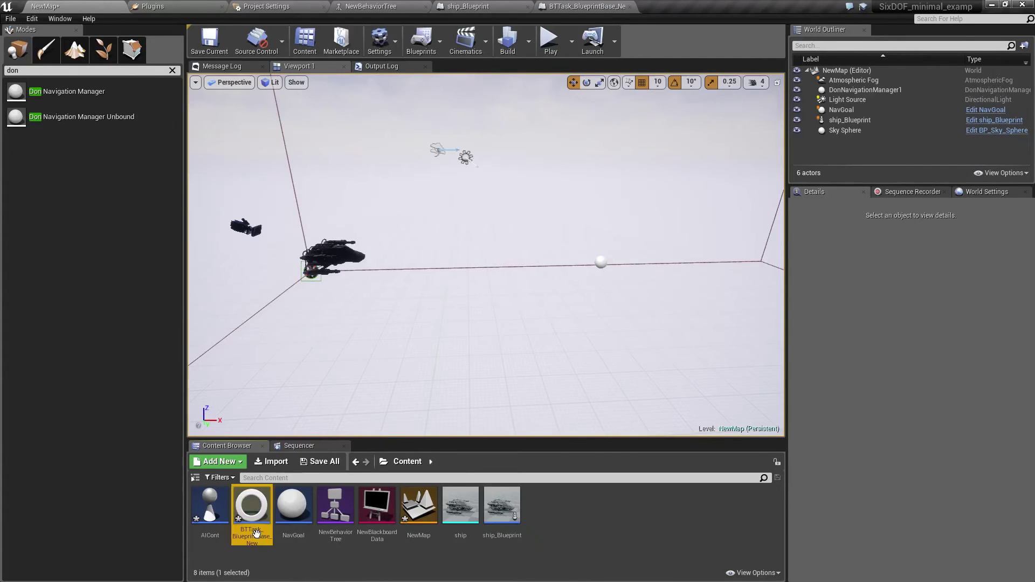
pyautogui.rightClick(252, 512)
pyautogui.click(292, 365)
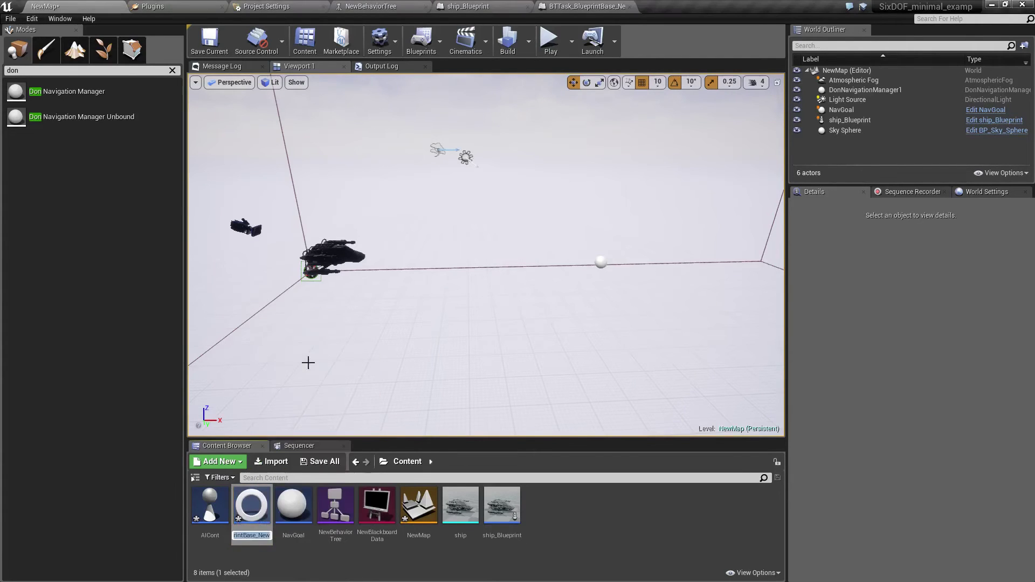
pyautogui.write('findgoal')
pyautogui.press('Return')
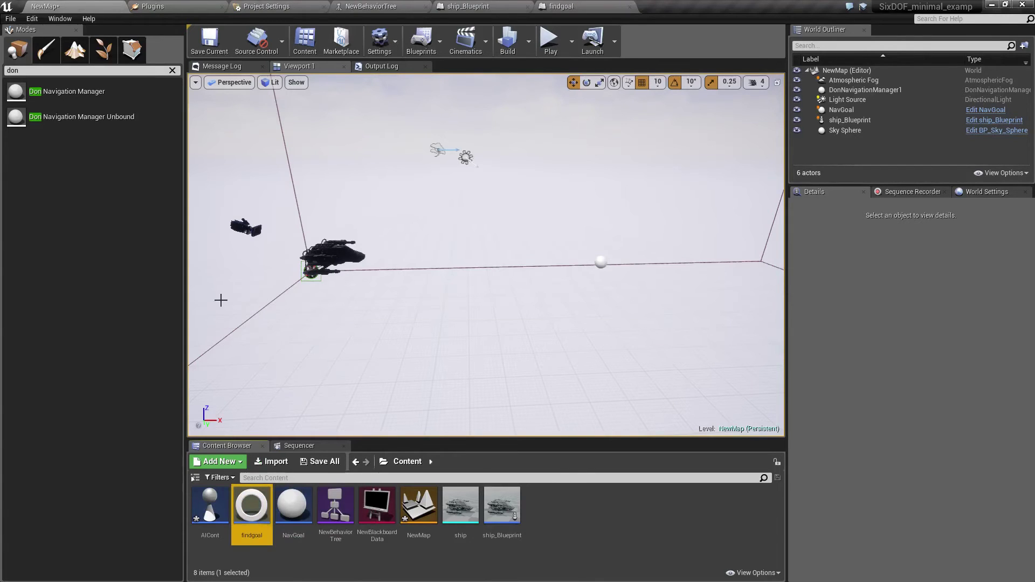
# Add findgoal under Sequence and place it left of Fly To so it runs first.
pyautogui.click(496, 6)
pyautogui.click(371, 6)
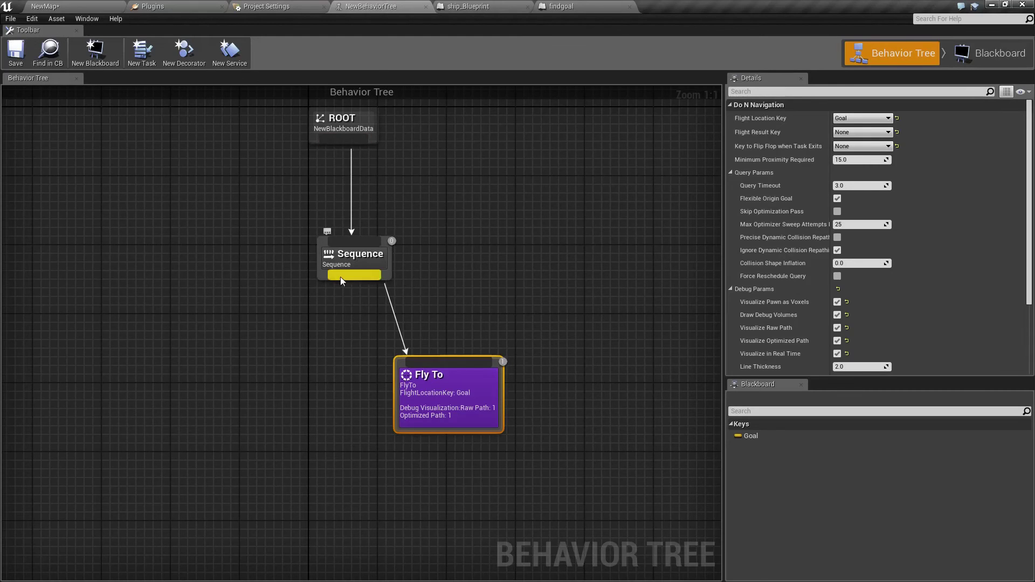
pyautogui.moveTo(341, 276); pyautogui.dragTo(300, 358)
pyautogui.write('find')
pyautogui.press('Return')
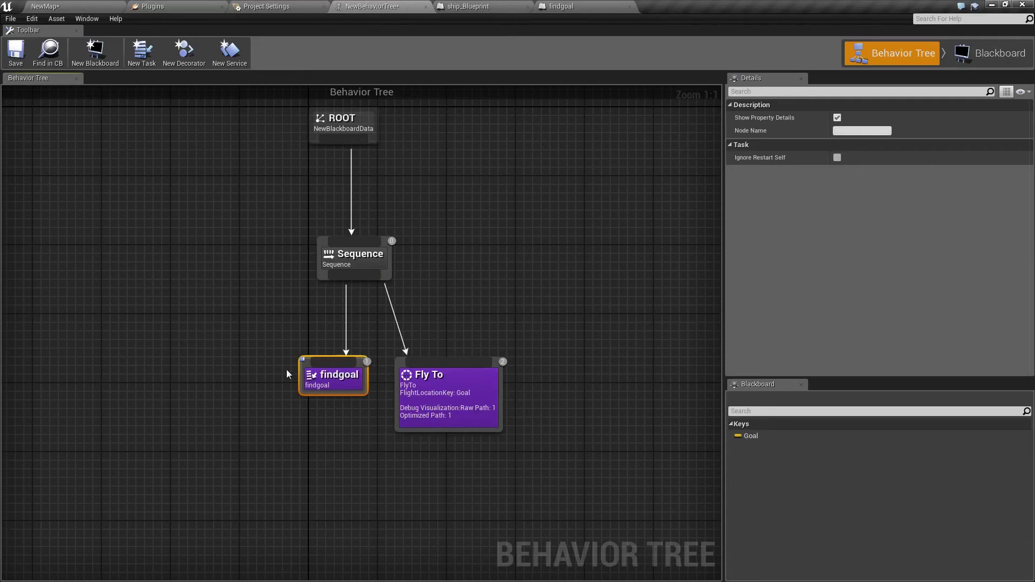
pyautogui.moveTo(298, 376); pyautogui.dragTo(246, 384)
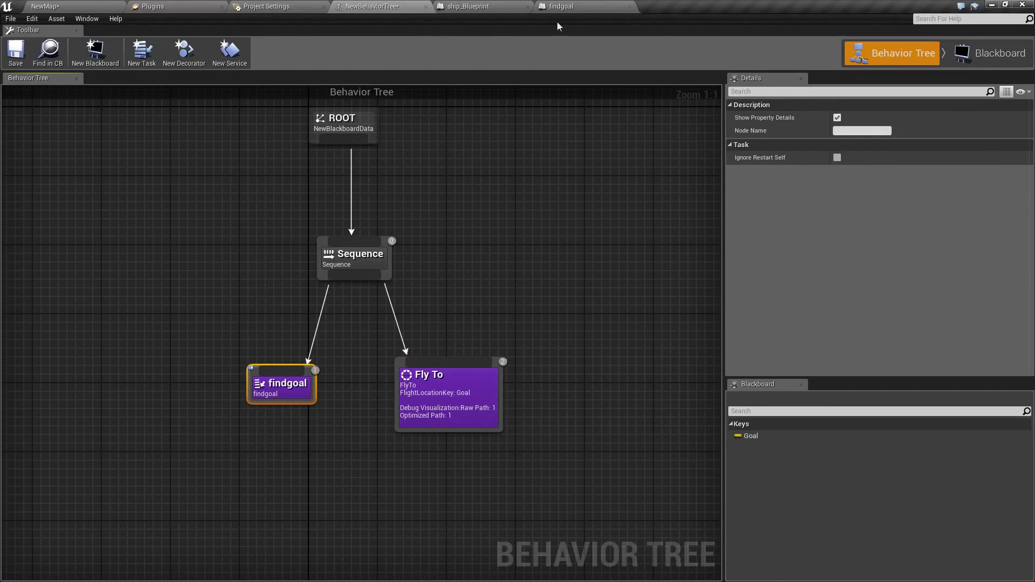
# Add an Event Receive Execute AI node to the findgoal Event Graph via the 'exec' search.
pyautogui.click(560, 6)
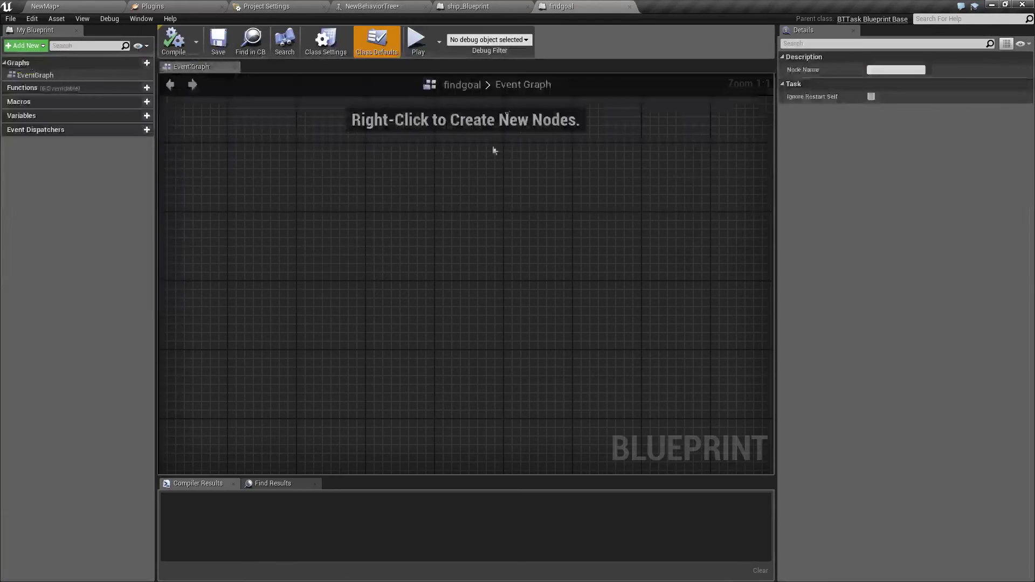
pyautogui.rightClick(367, 249)
pyautogui.write('e')
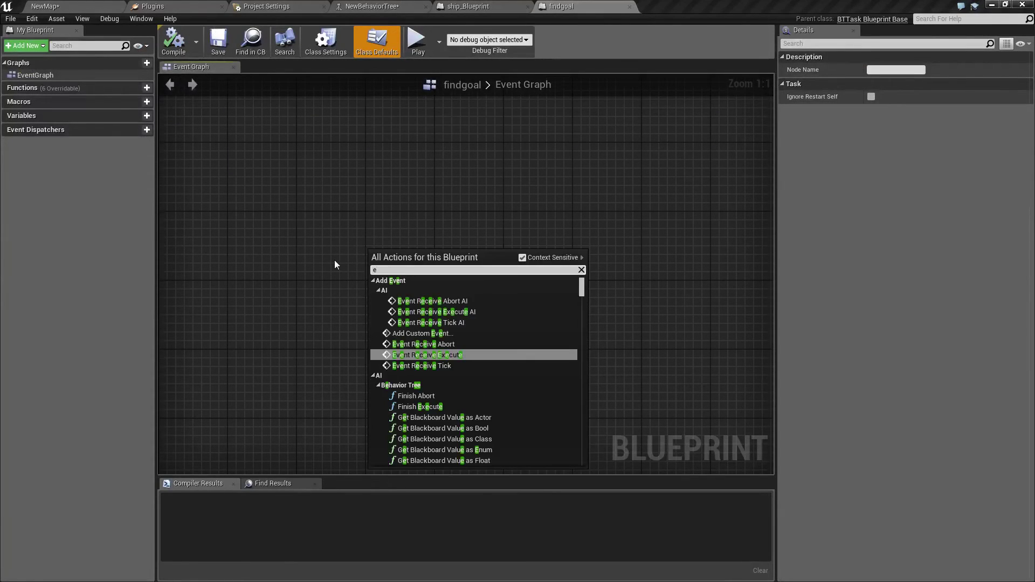
pyautogui.write('xec')
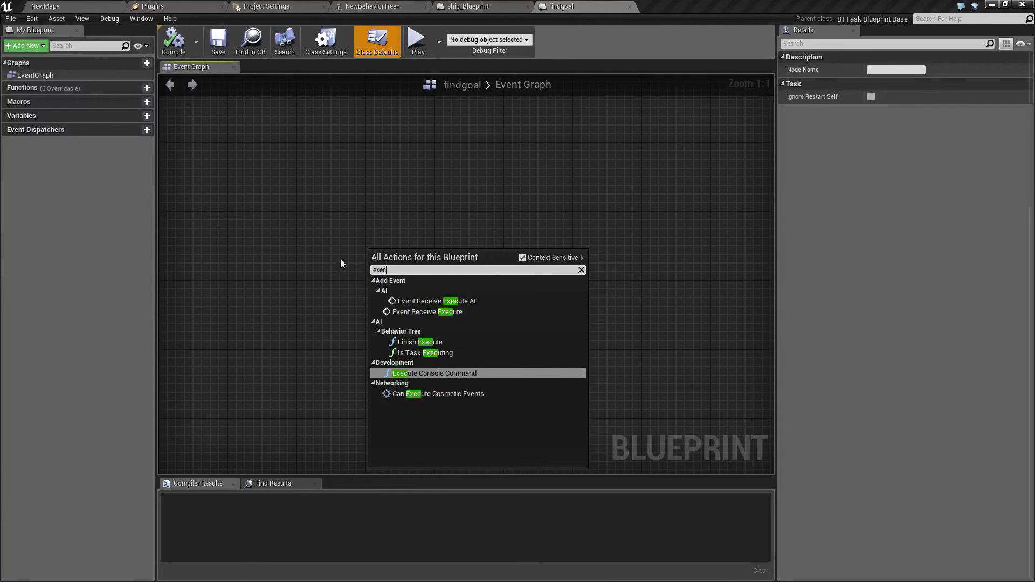
pyautogui.click(435, 301)
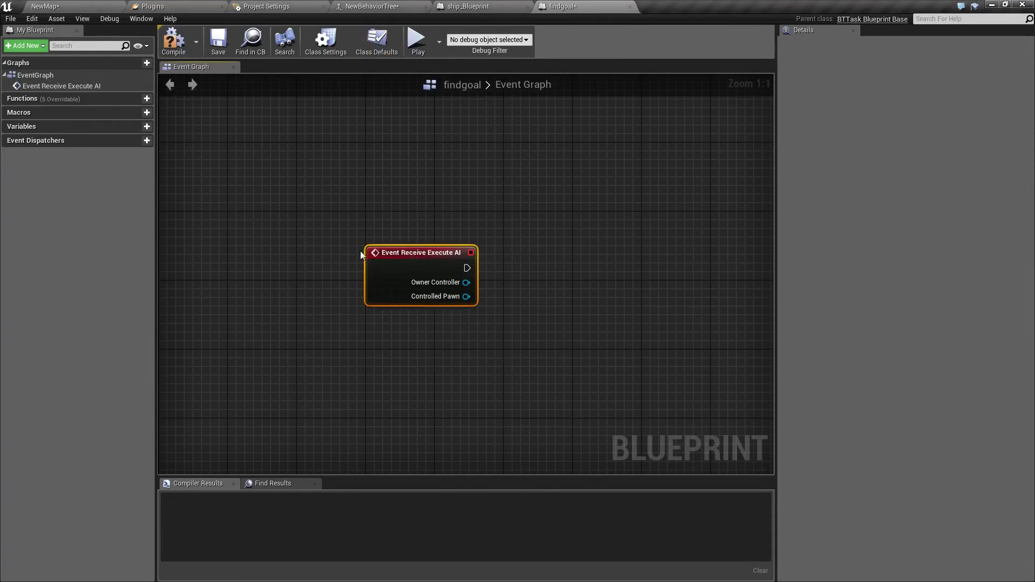
pyautogui.moveTo(361, 255); pyautogui.dragTo(266, 251)
pyautogui.click(414, 324)
pyautogui.moveTo(414, 323); pyautogui.dragTo(412, 347, button='right')
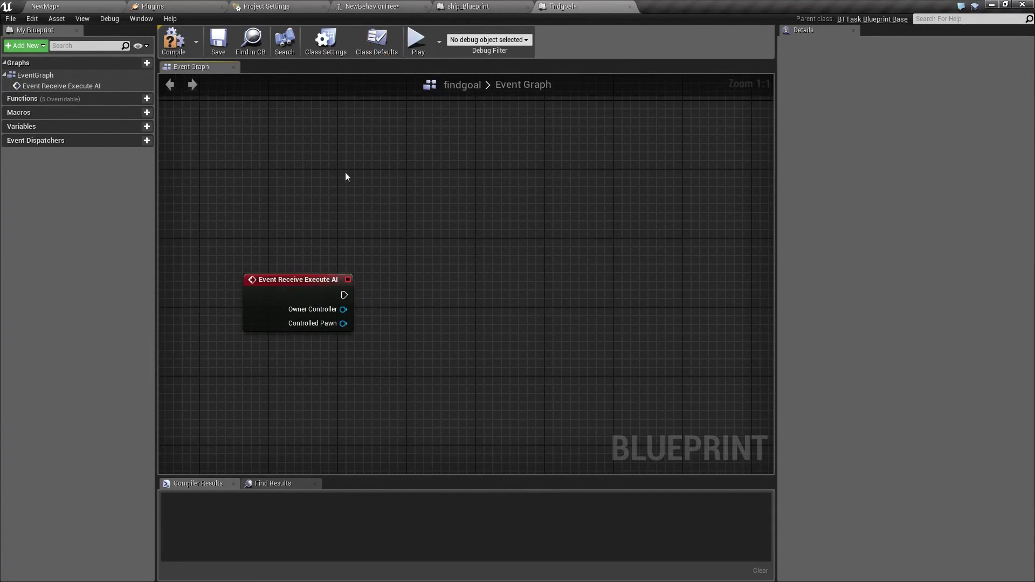
pyautogui.click(74, 6)
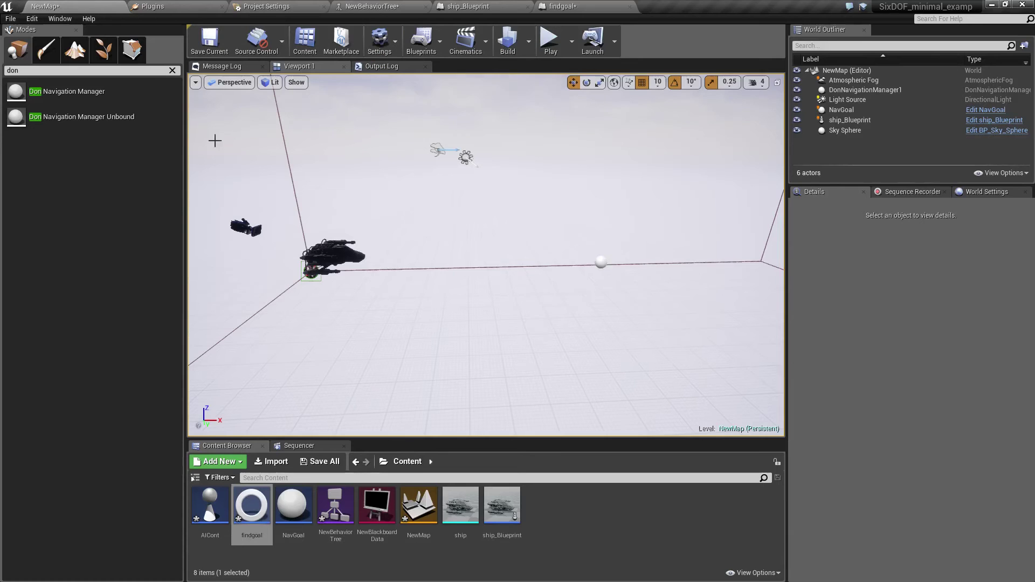
pyautogui.moveTo(491, 283); pyautogui.dragTo(523, 246, button='right')
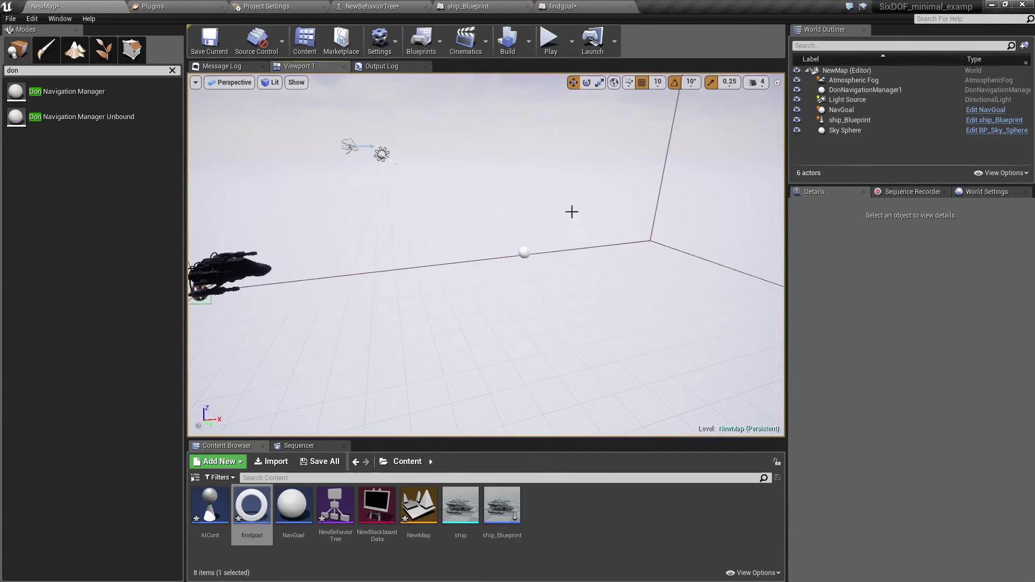
pyautogui.click(562, 6)
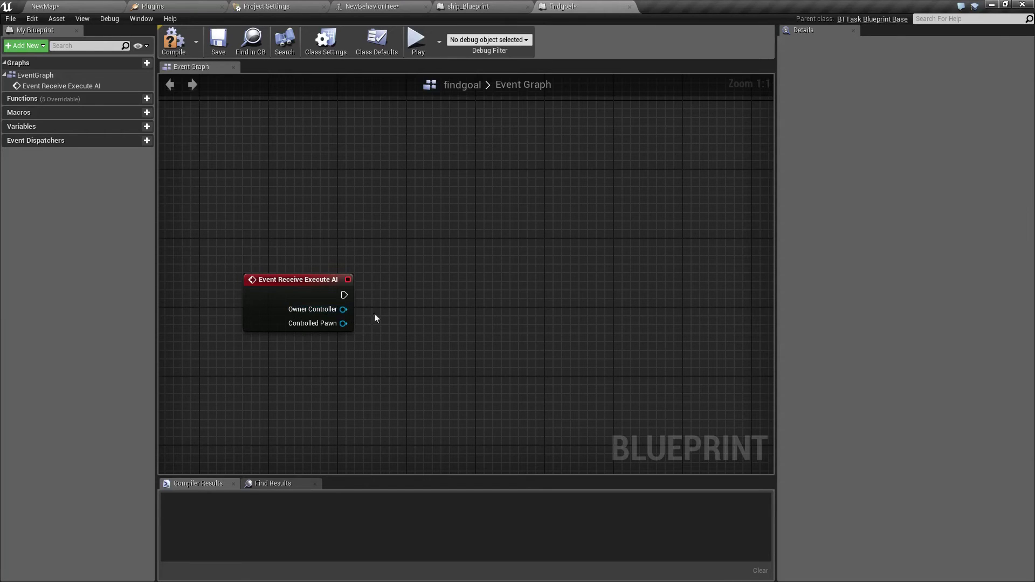
# Add Get All Actors Of Class set to NavGoal, wired from the execute event.
pyautogui.rightClick(406, 281)
pyautogui.write('get all')
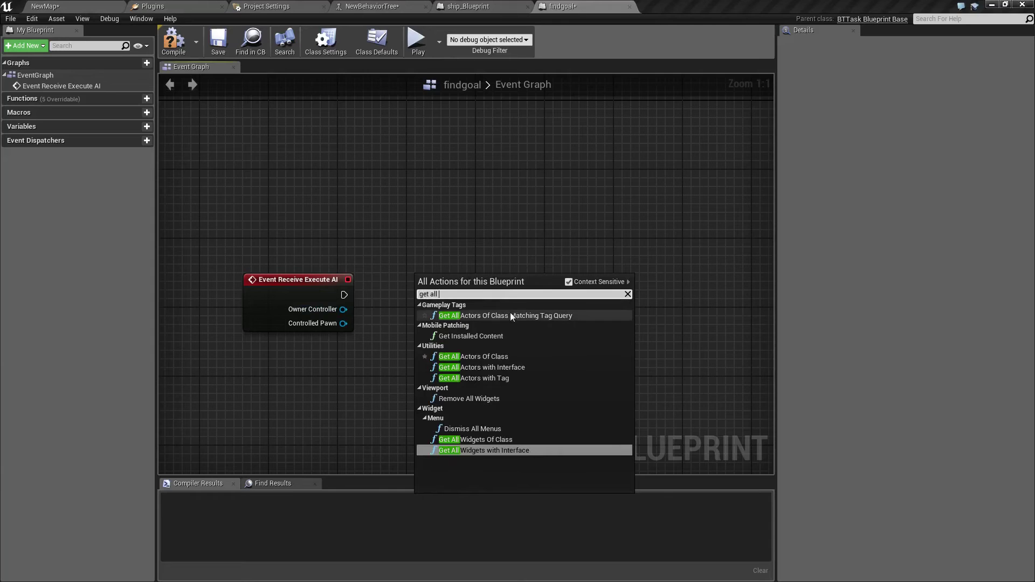
pyautogui.click(485, 356)
pyautogui.click(470, 322)
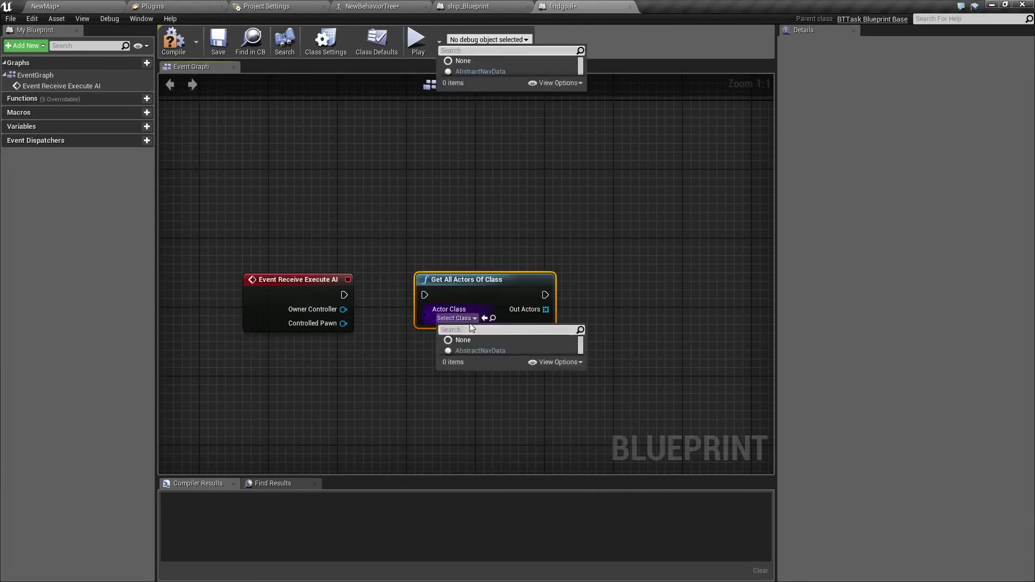
pyautogui.write('goal')
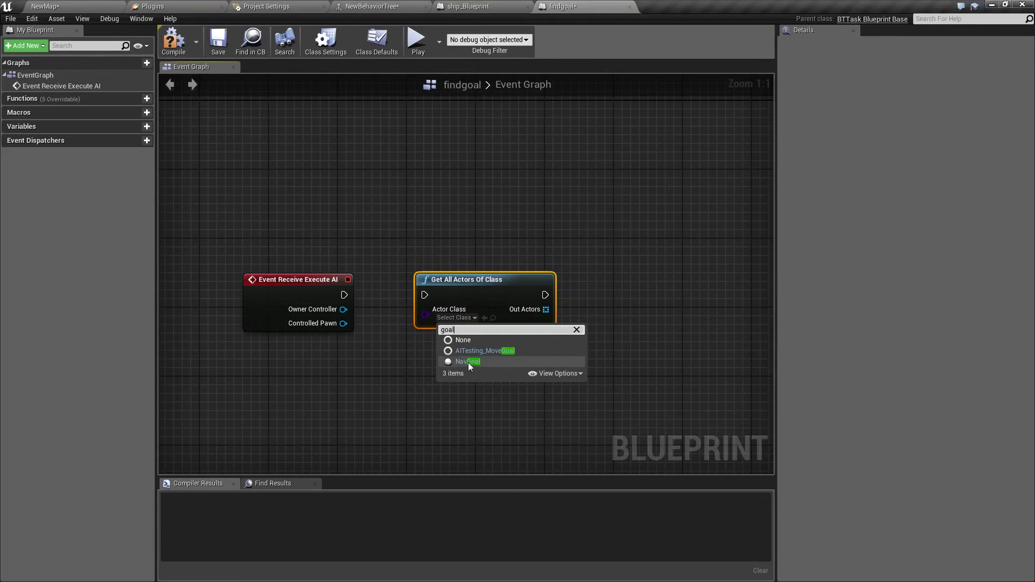
pyautogui.click(467, 361)
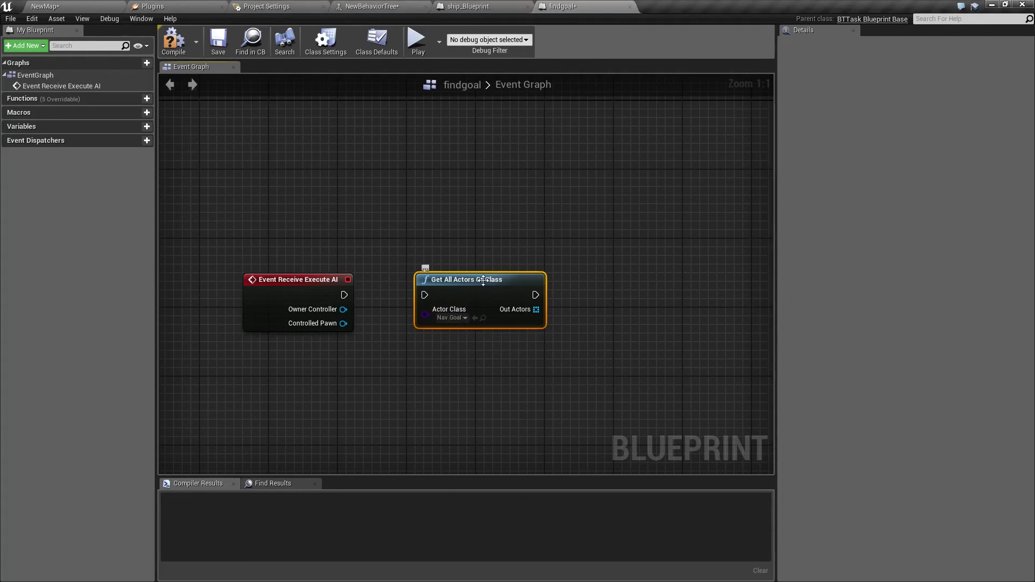
pyautogui.moveTo(485, 281); pyautogui.dragTo(493, 238)
pyautogui.moveTo(344, 295); pyautogui.dragTo(432, 251)
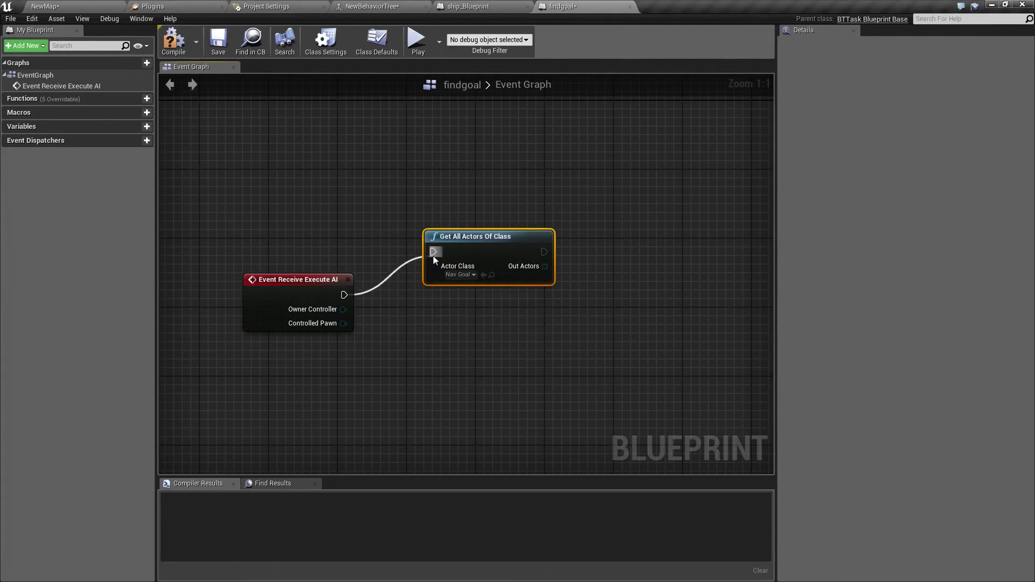
pyautogui.moveTo(396, 221); pyautogui.dragTo(431, 224, button='right')
# Get the first Out Actors element and feed it into a GetActorLocation node.
pyautogui.moveTo(431, 254); pyautogui.dragTo(522, 291)
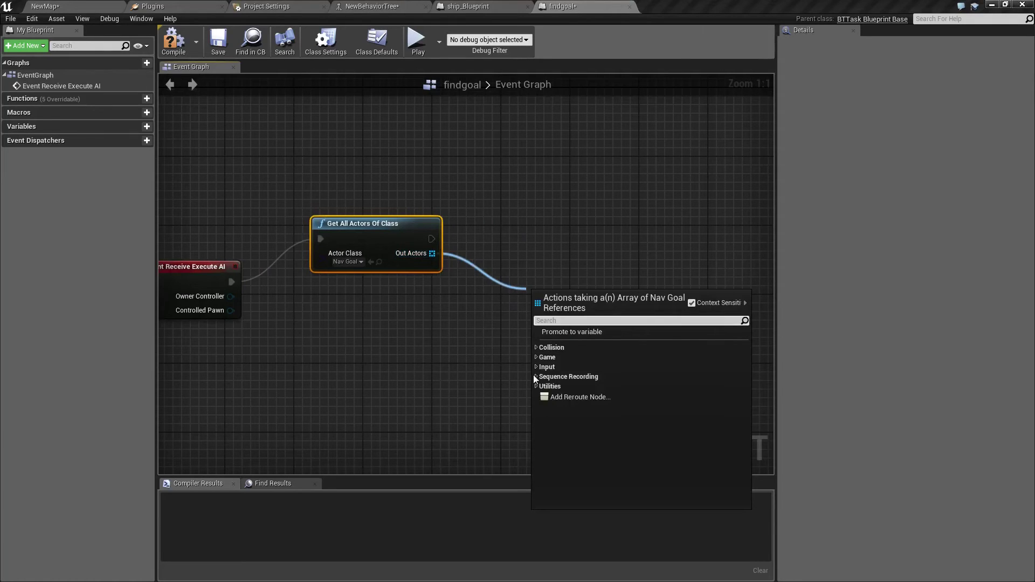
pyautogui.write('get')
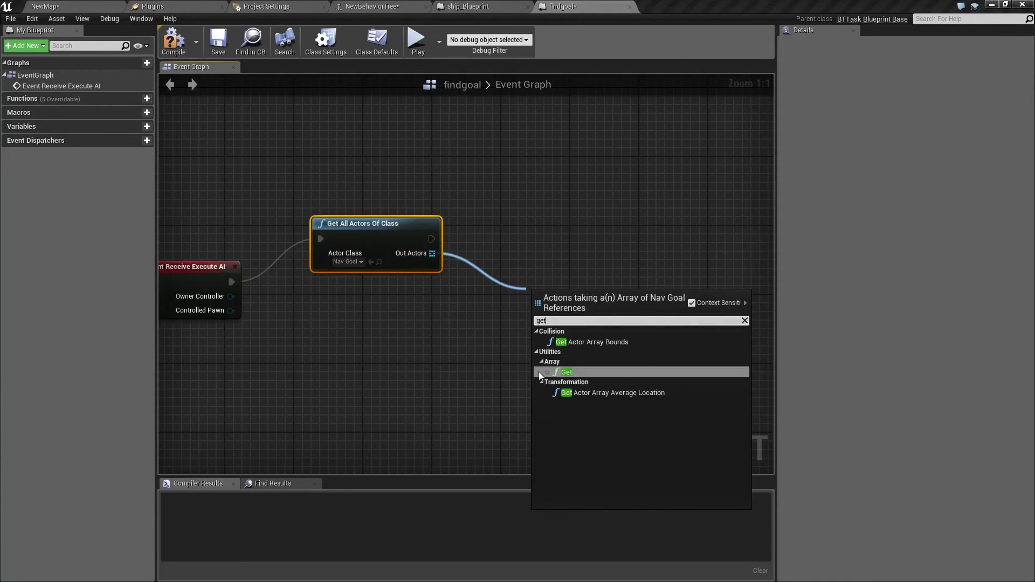
pyautogui.click(538, 371)
pyautogui.moveTo(550, 294); pyautogui.dragTo(515, 260)
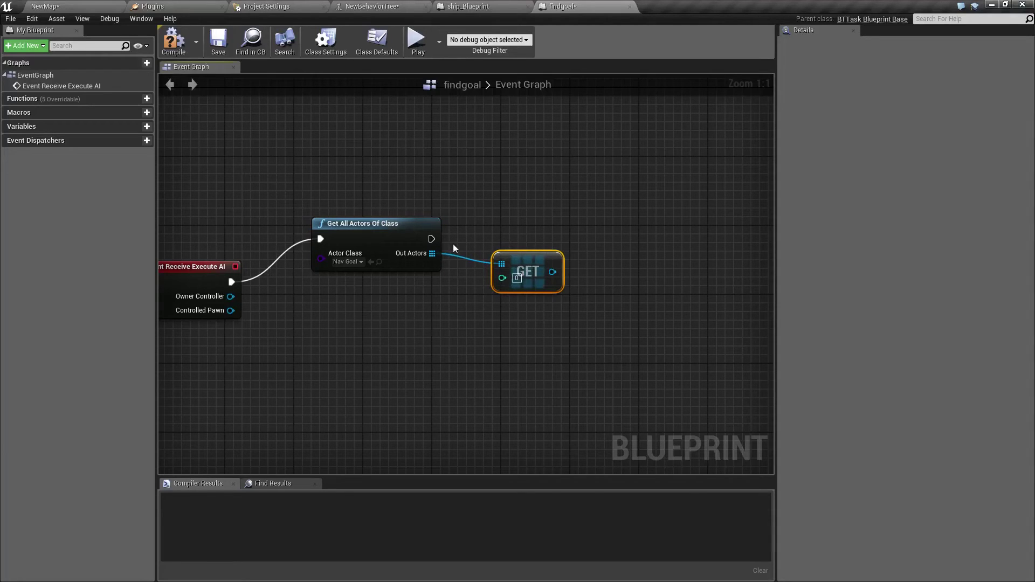
pyautogui.moveTo(552, 272); pyautogui.dragTo(607, 273)
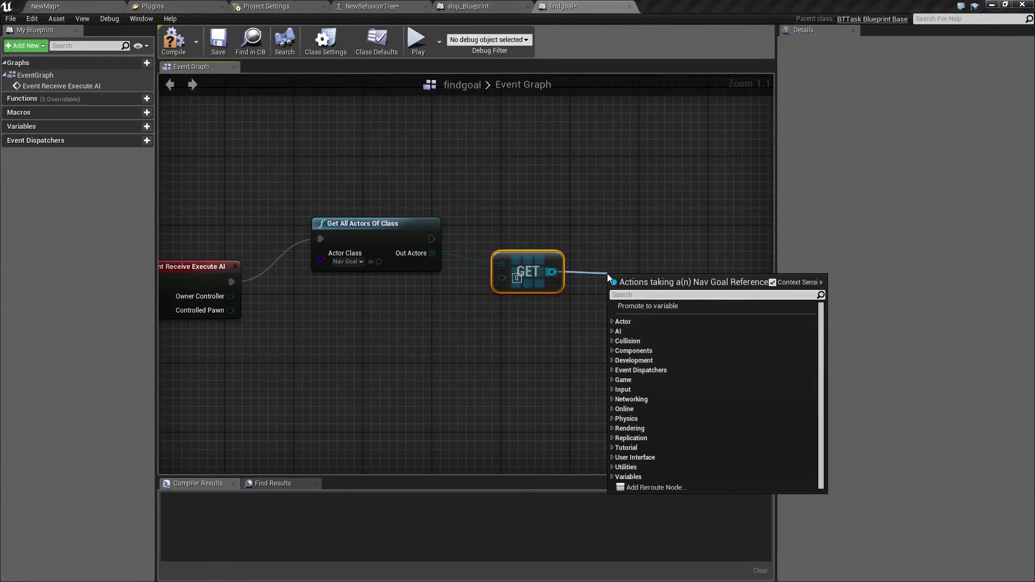
pyautogui.write('get loca')
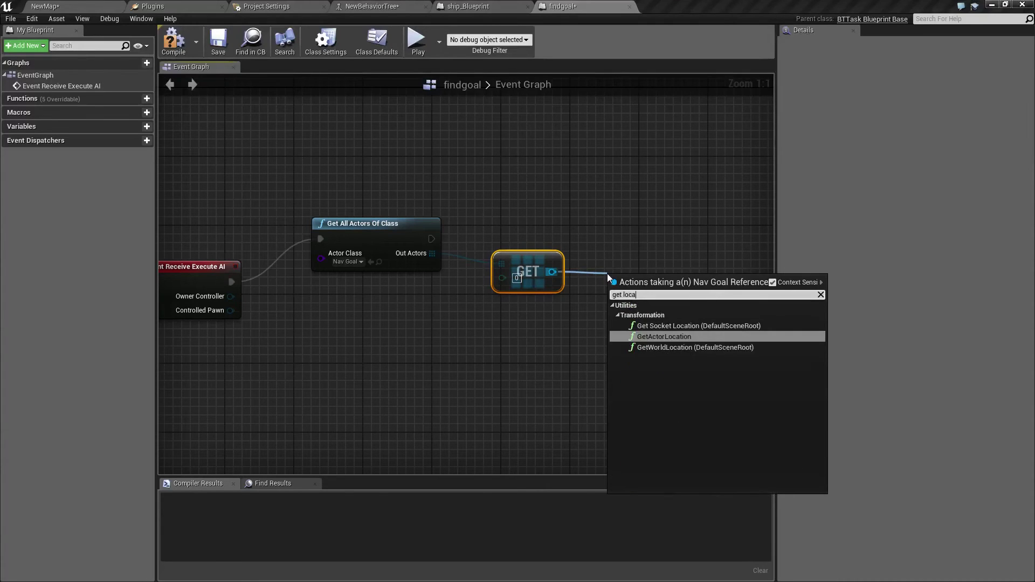
pyautogui.press('Return')
pyautogui.click(258, 351)
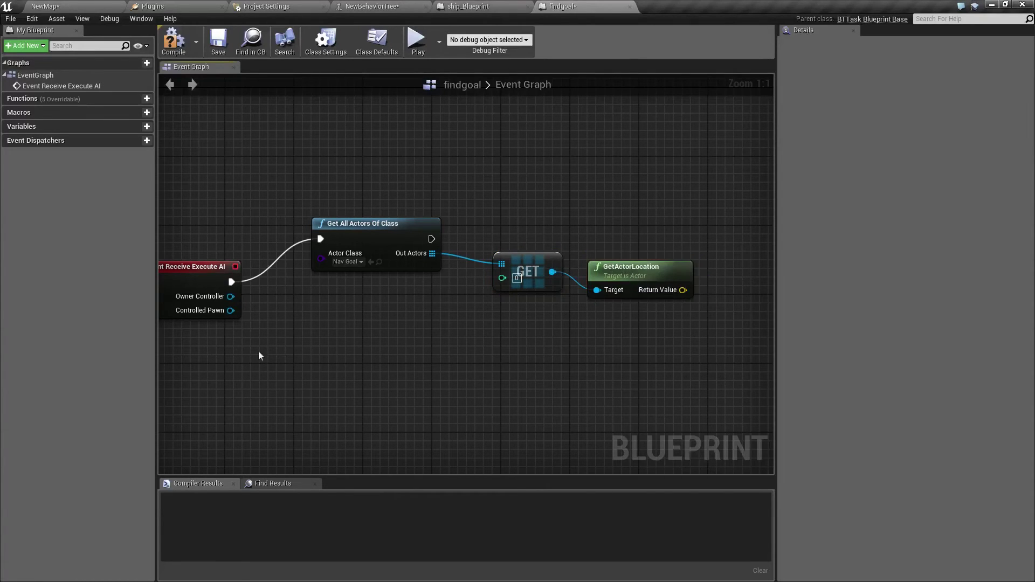
pyautogui.moveTo(286, 350); pyautogui.dragTo(270, 346, button='right')
# Get the Blackboard from Owner Controller and add Set Value as Vector using the actor location.
pyautogui.moveTo(214, 292); pyautogui.dragTo(456, 348)
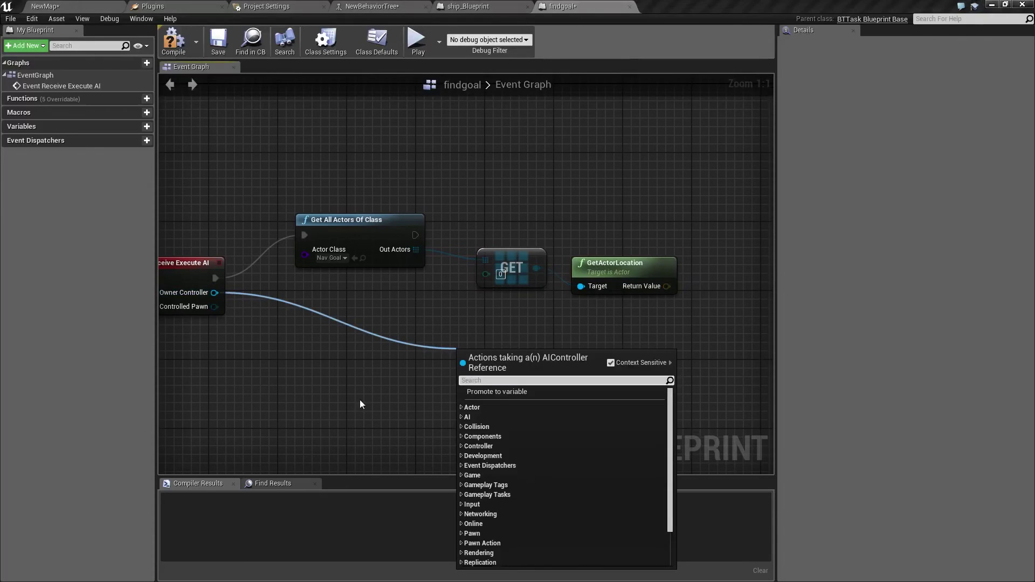
pyautogui.write('get')
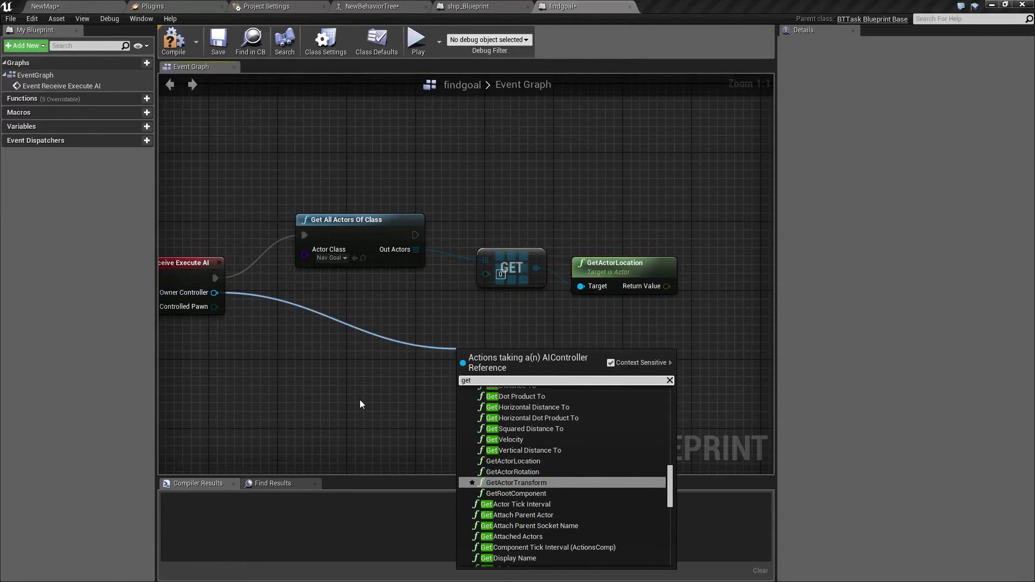
pyautogui.write(' bla')
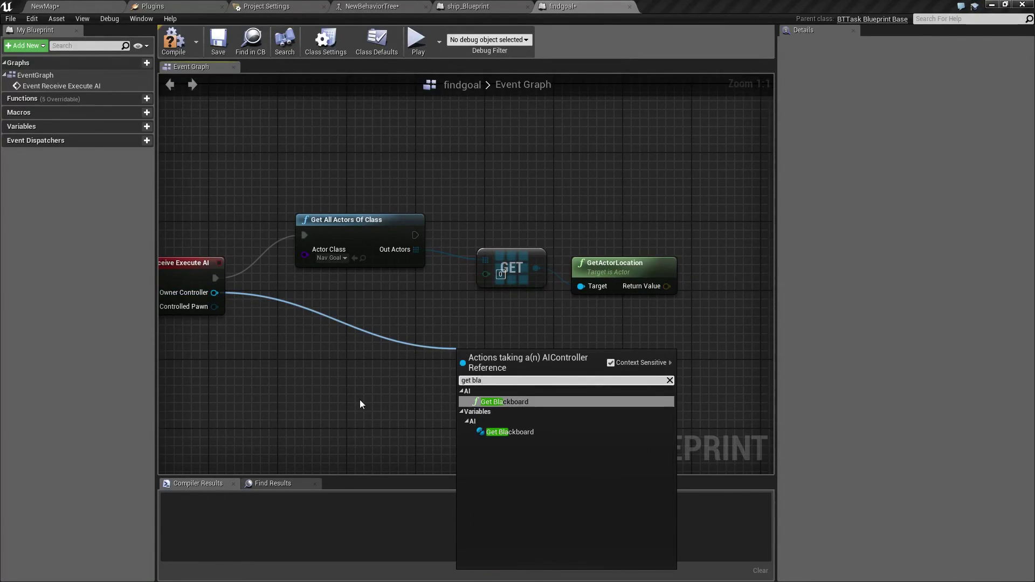
pyautogui.click(485, 432)
pyautogui.moveTo(457, 361); pyautogui.dragTo(349, 361, button='right')
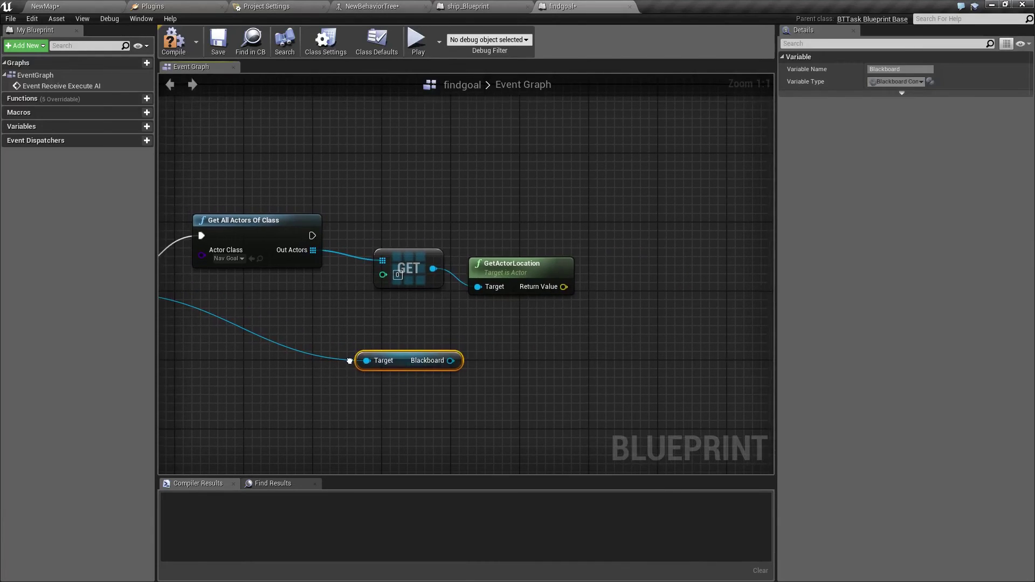
pyautogui.moveTo(451, 361); pyautogui.dragTo(547, 360)
pyautogui.write('se')
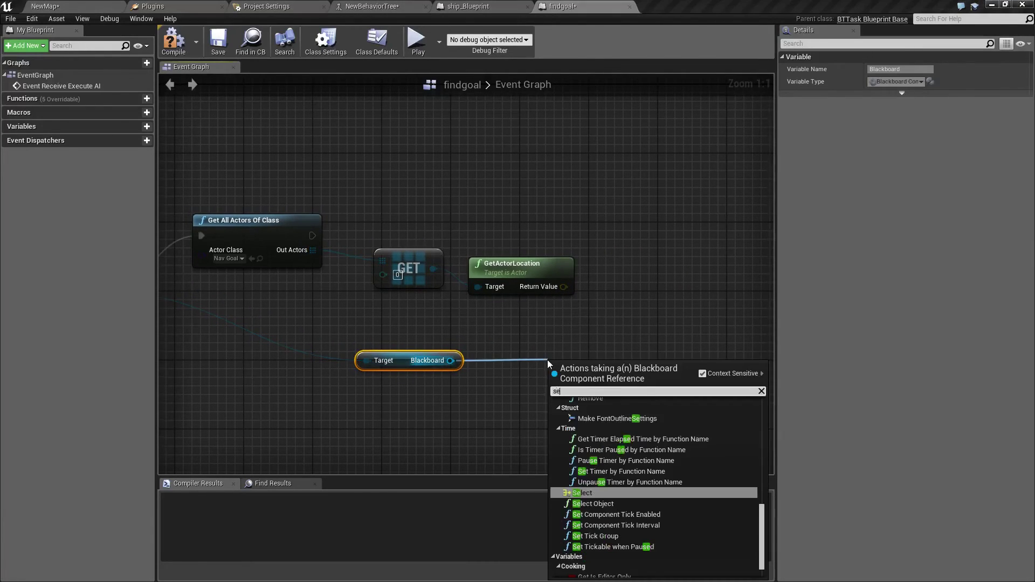
pyautogui.write('t')
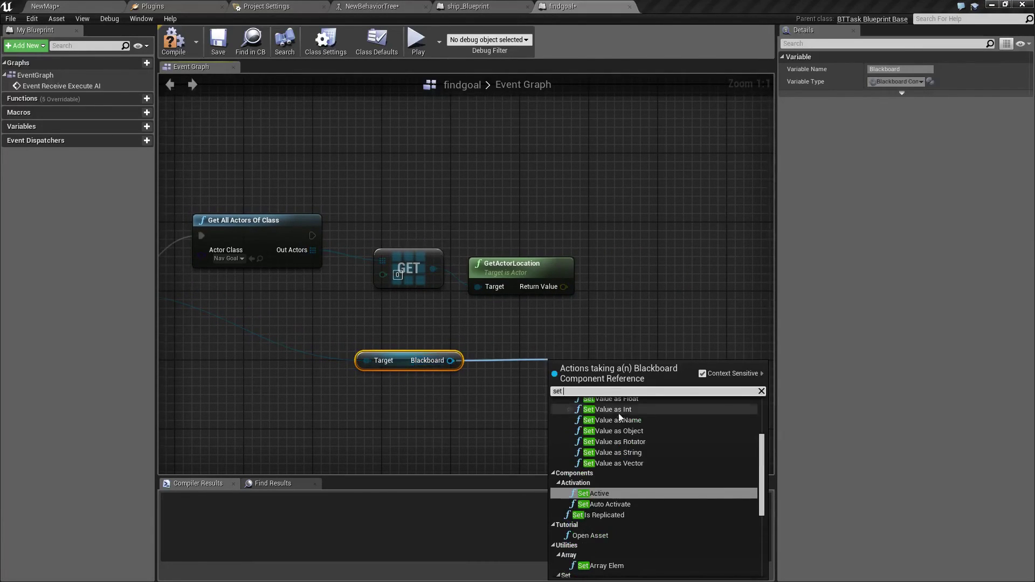
pyautogui.click(617, 463)
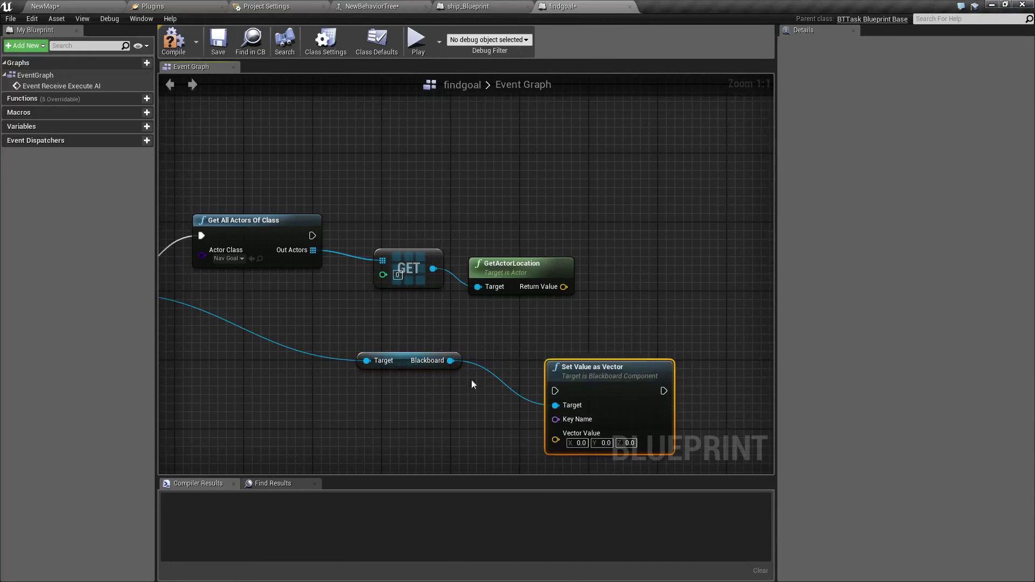
pyautogui.moveTo(593, 366); pyautogui.dragTo(714, 265)
pyautogui.moveTo(586, 336); pyautogui.dragTo(538, 331, button='right')
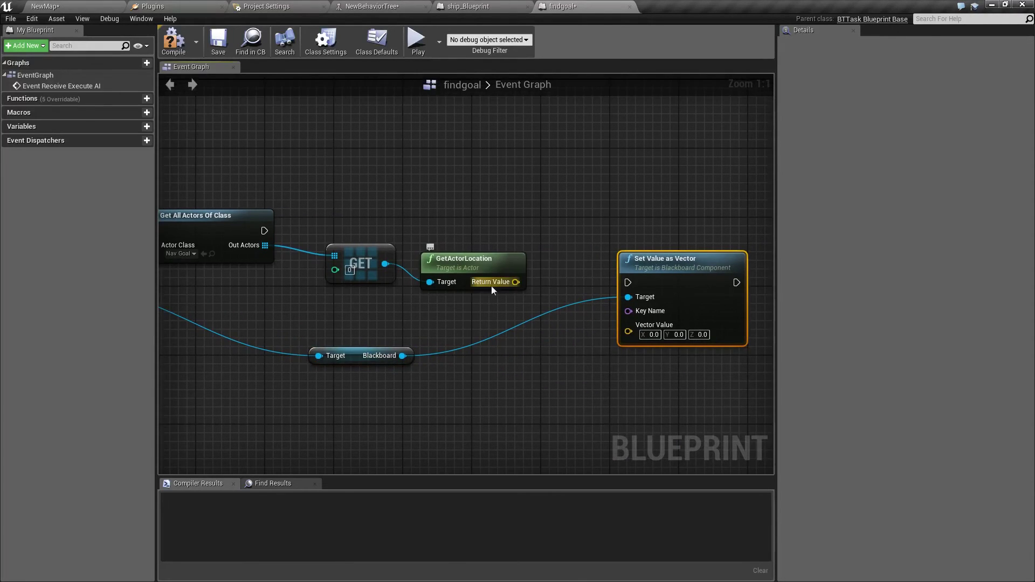
pyautogui.moveTo(516, 282); pyautogui.dragTo(628, 332)
pyautogui.moveTo(477, 272); pyautogui.dragTo(527, 385)
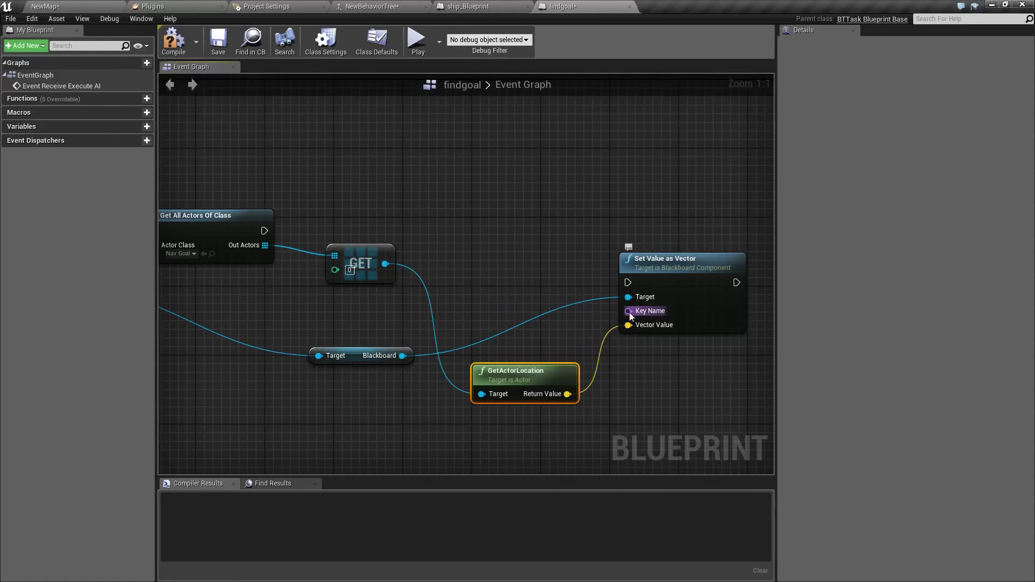
# Supply Key Name with a Make Literal Name 'Goal' and run the setter after Get All Actors.
pyautogui.moveTo(628, 311); pyautogui.dragTo(444, 219)
pyautogui.write('mak')
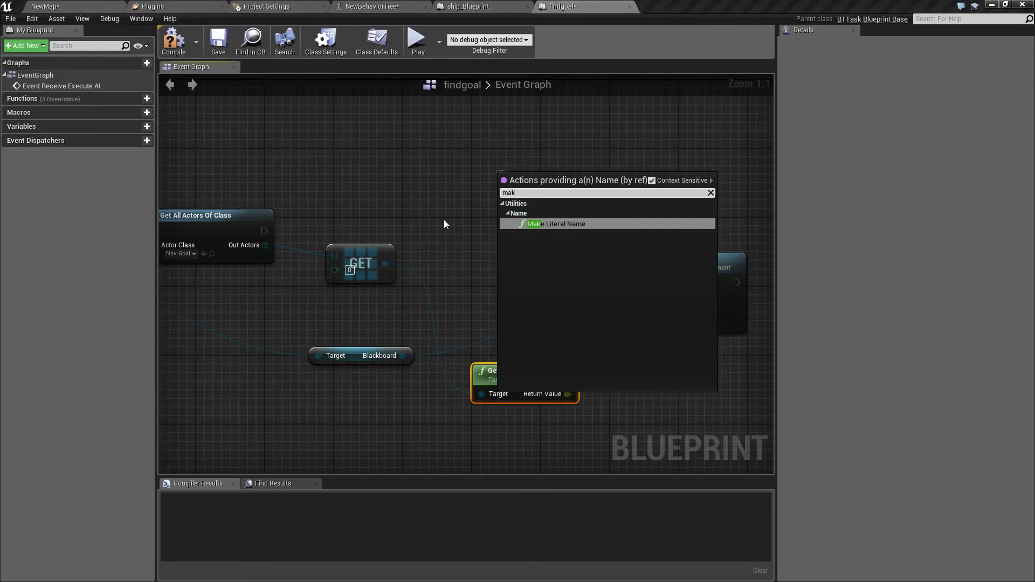
pyautogui.press('Return')
pyautogui.press('Escape')
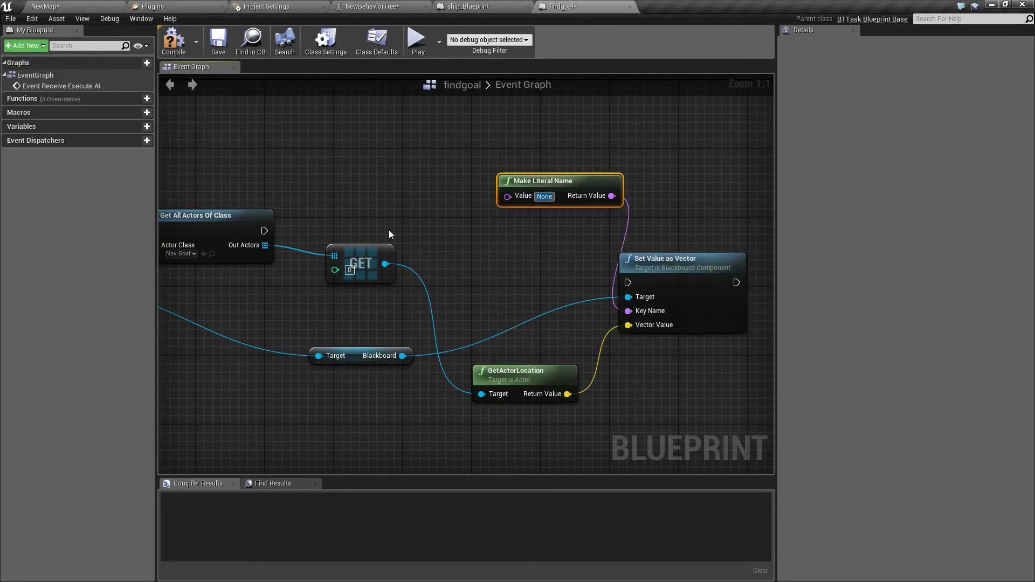
pyautogui.write('Goal')
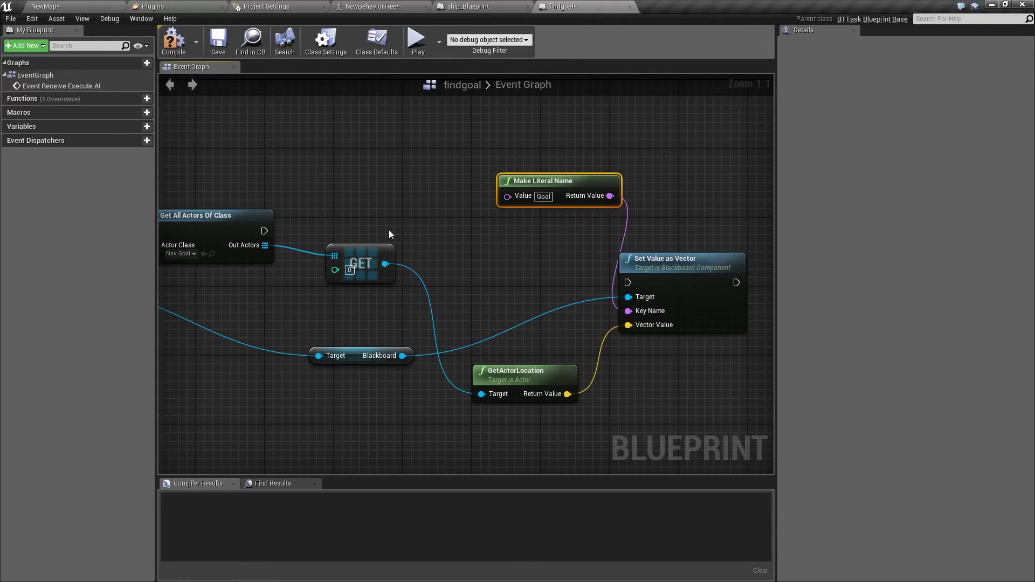
pyautogui.click(394, 204)
pyautogui.moveTo(394, 205); pyautogui.dragTo(343, 199, button='right')
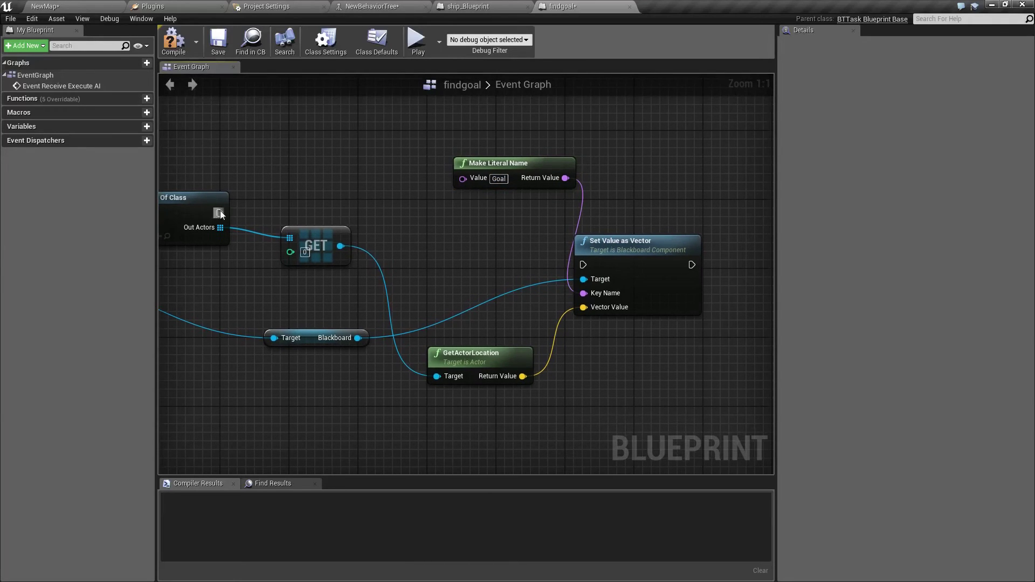
pyautogui.moveTo(220, 213); pyautogui.dragTo(583, 265)
pyautogui.scroll(-3, 382, 267)
pyautogui.moveTo(378, 249); pyautogui.dragTo(464, 283, button='right')
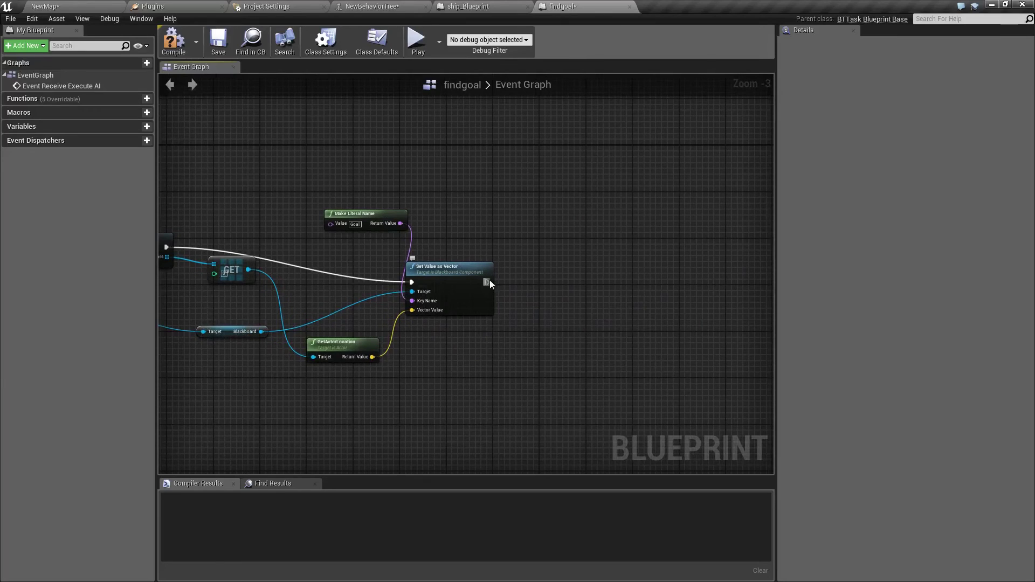
# Add Finish Execute after setting the value, with Success checked.
pyautogui.moveTo(488, 281); pyautogui.dragTo(533, 286)
pyautogui.write('fini')
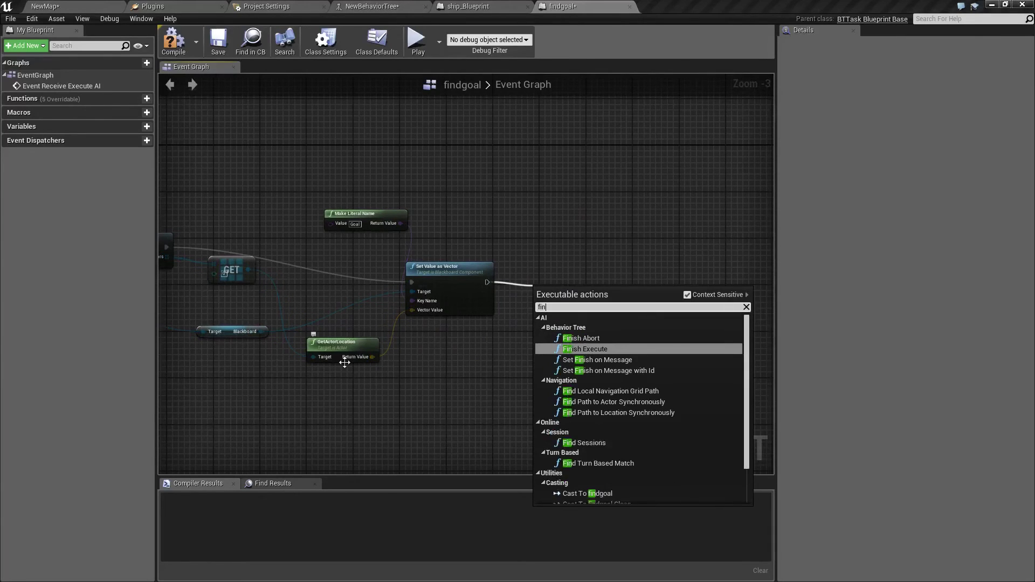
pyautogui.click(578, 350)
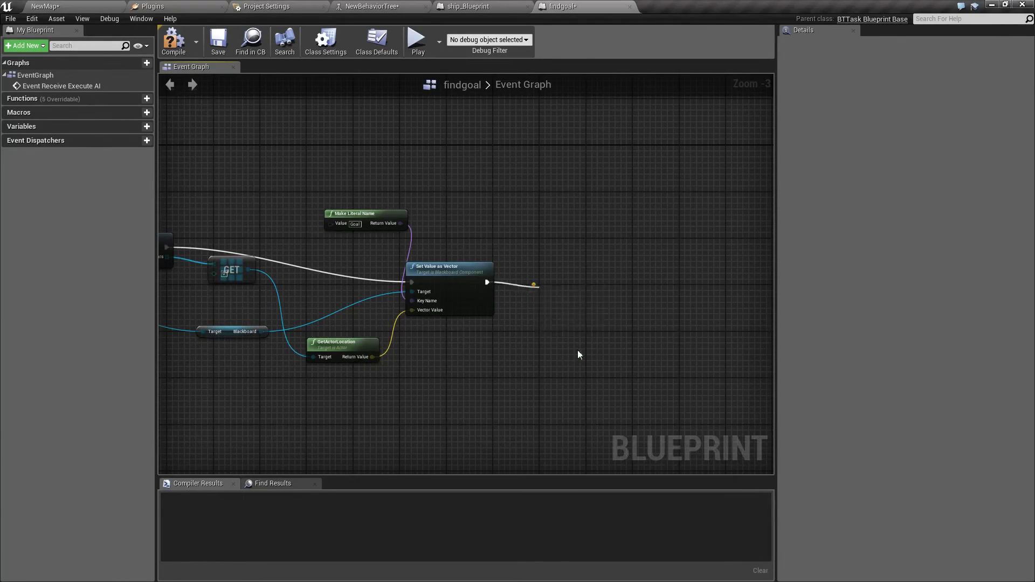
pyautogui.scroll(3, 532, 352)
pyautogui.click(583, 314)
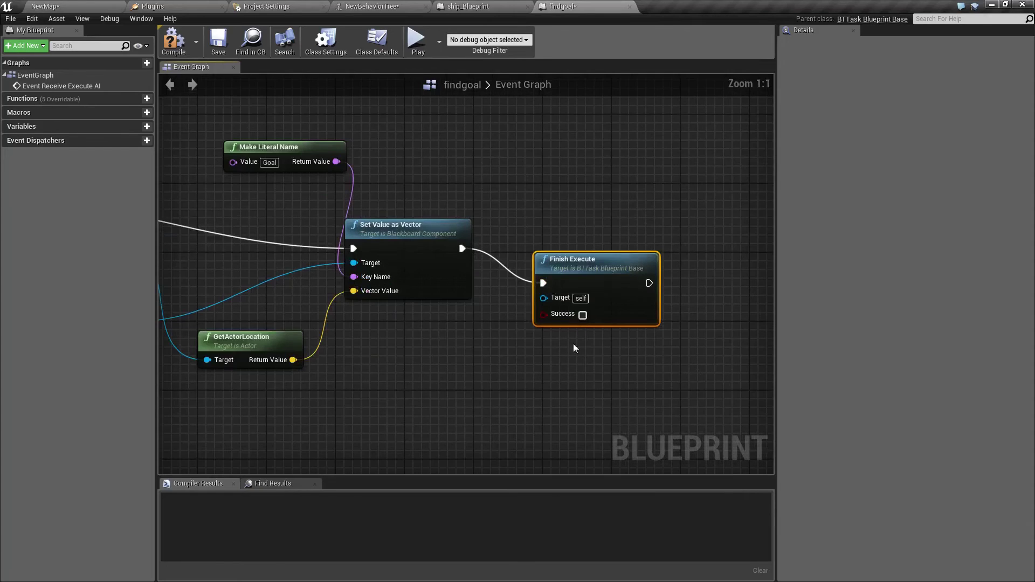
pyautogui.moveTo(557, 260); pyautogui.dragTo(587, 234)
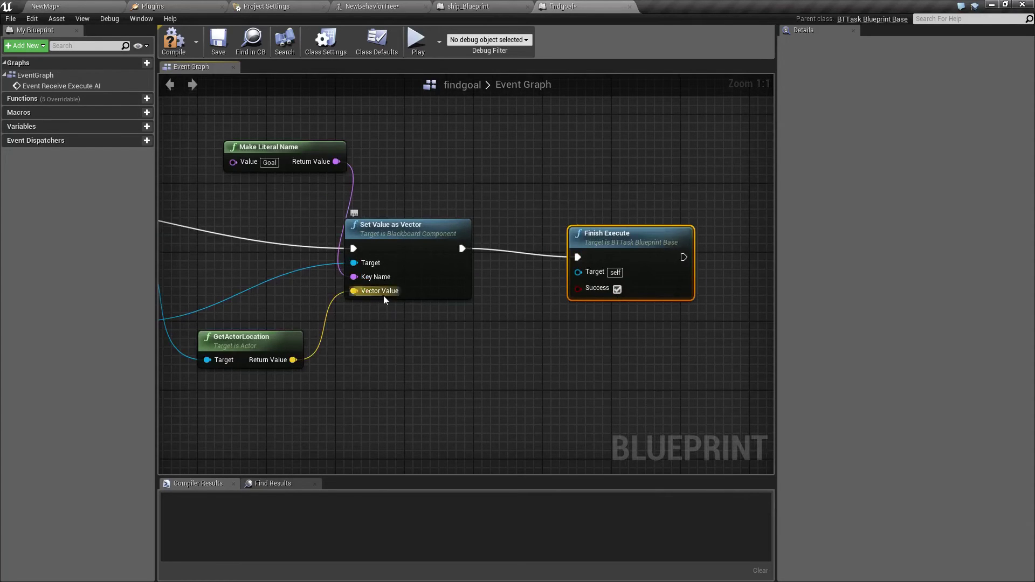
pyautogui.scroll(-4, 352, 360)
pyautogui.moveTo(352, 360); pyautogui.dragTo(480, 374, button='right')
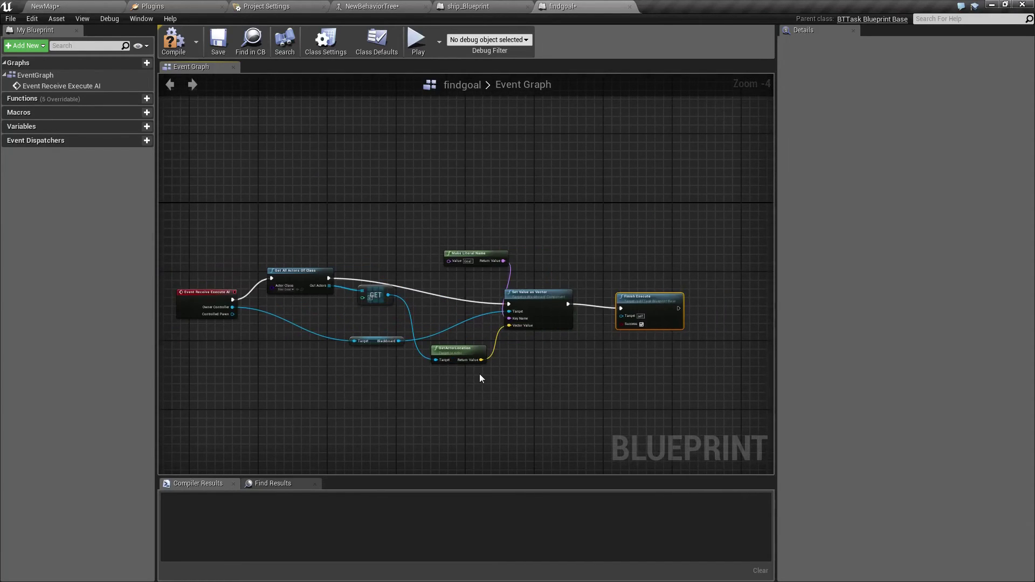
# Save and compile findgoal with F7, then test-play NewMap and stop it.
pyautogui.hotkey('ctrl', 's')
pyautogui.press('F7')
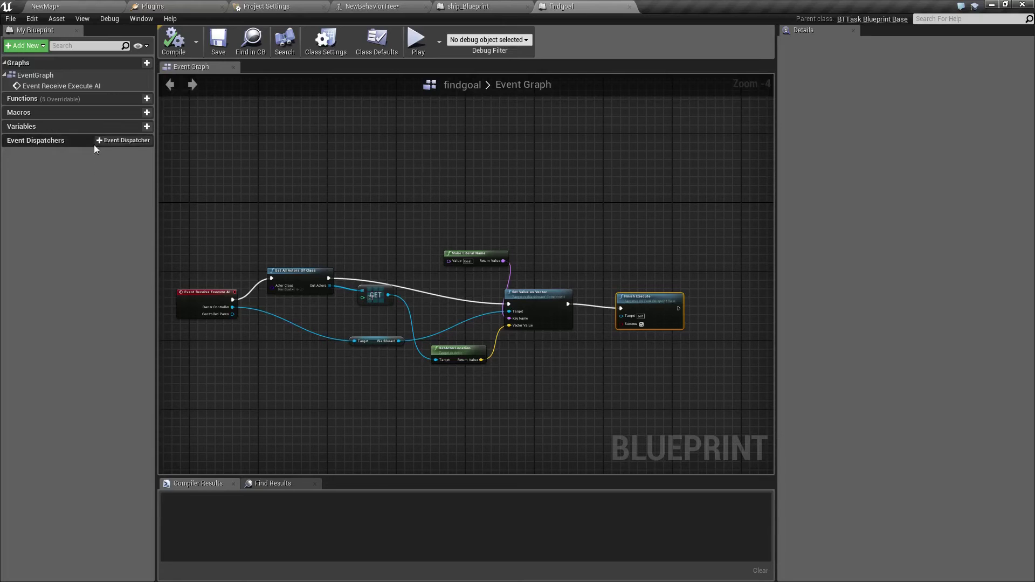
pyautogui.click(91, 5)
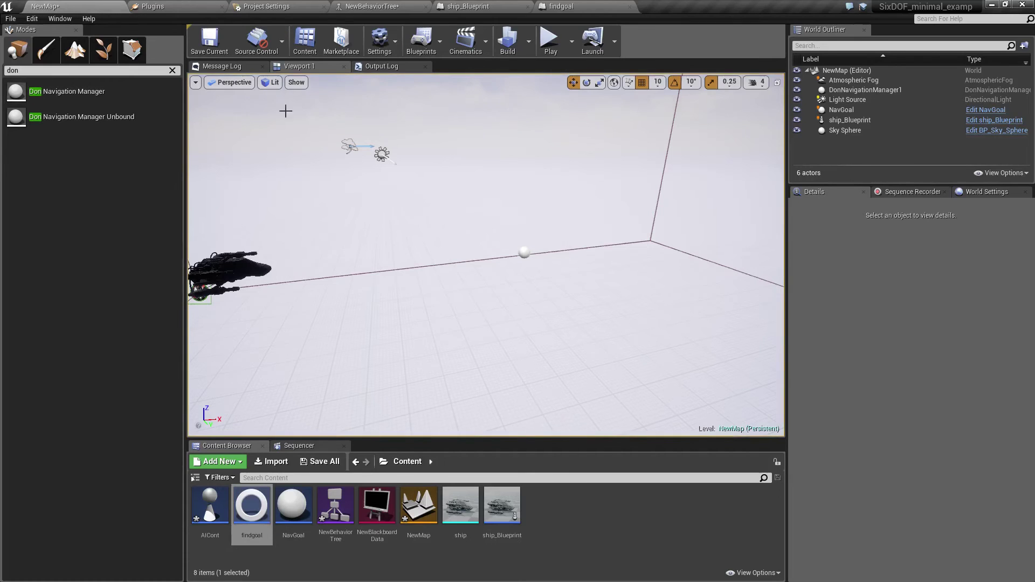
pyautogui.click(549, 51)
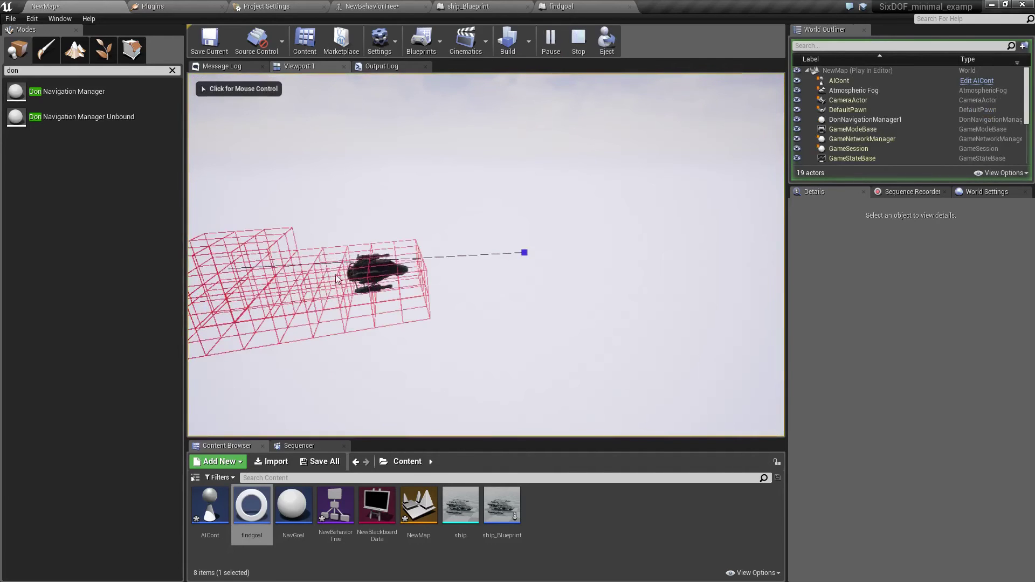
pyautogui.click(578, 43)
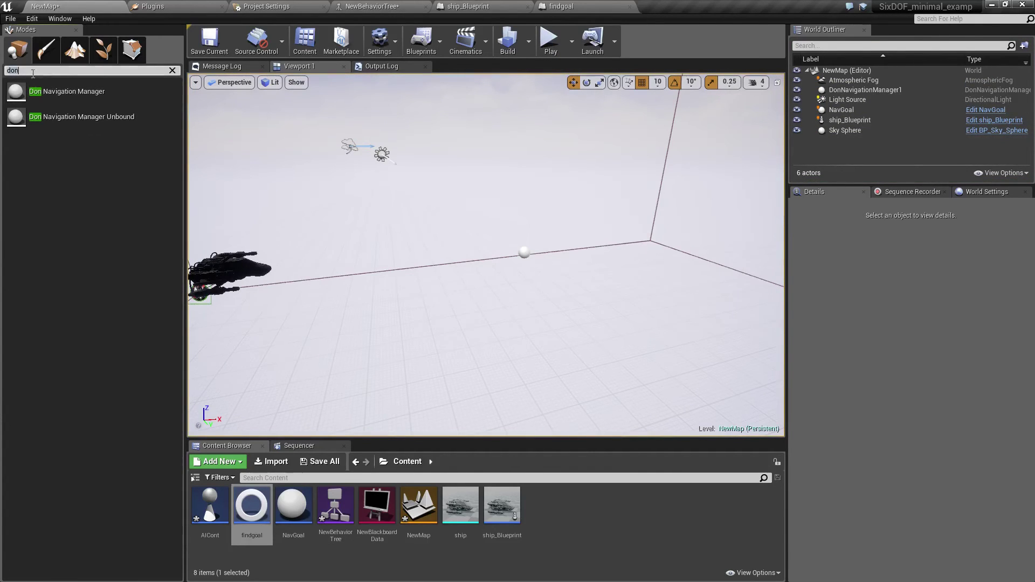
# Place a Cube in the level and position it at 130, -80, 180 cm between ship and goal.
pyautogui.press('BackSpace')
pyautogui.press('BackSpace')
pyautogui.press('BackSpace')
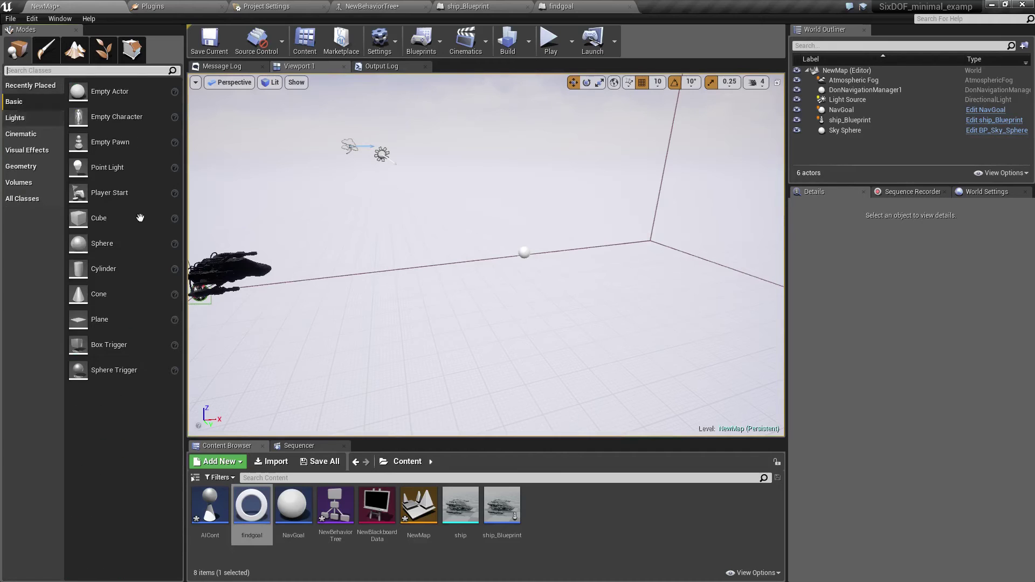
pyautogui.moveTo(371, 257); pyautogui.dragTo(429, 252)
pyautogui.moveTo(250, 108); pyautogui.dragTo(249, 109, button='right')
pyautogui.moveTo(358, 324); pyautogui.dragTo(358, 323, button='right')
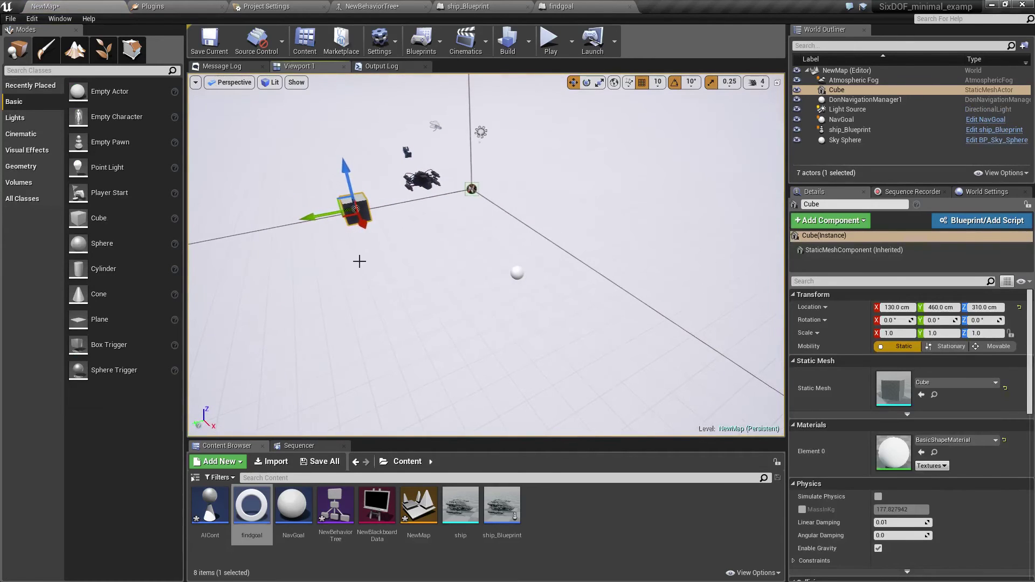
pyautogui.moveTo(332, 223); pyautogui.dragTo(447, 231)
pyautogui.moveTo(447, 230); pyautogui.dragTo(447, 231, button='right')
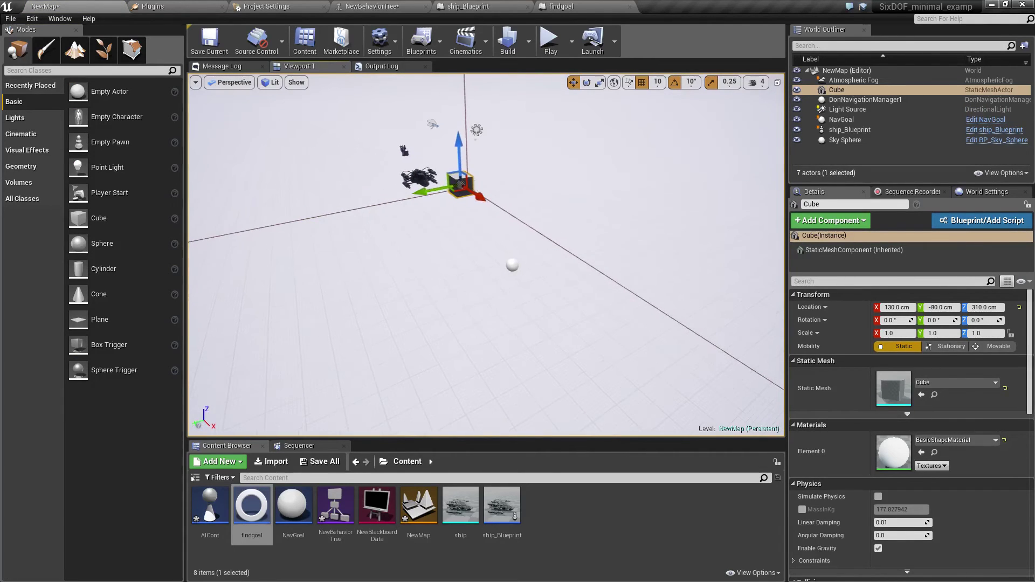
pyautogui.moveTo(461, 161); pyautogui.dragTo(461, 177)
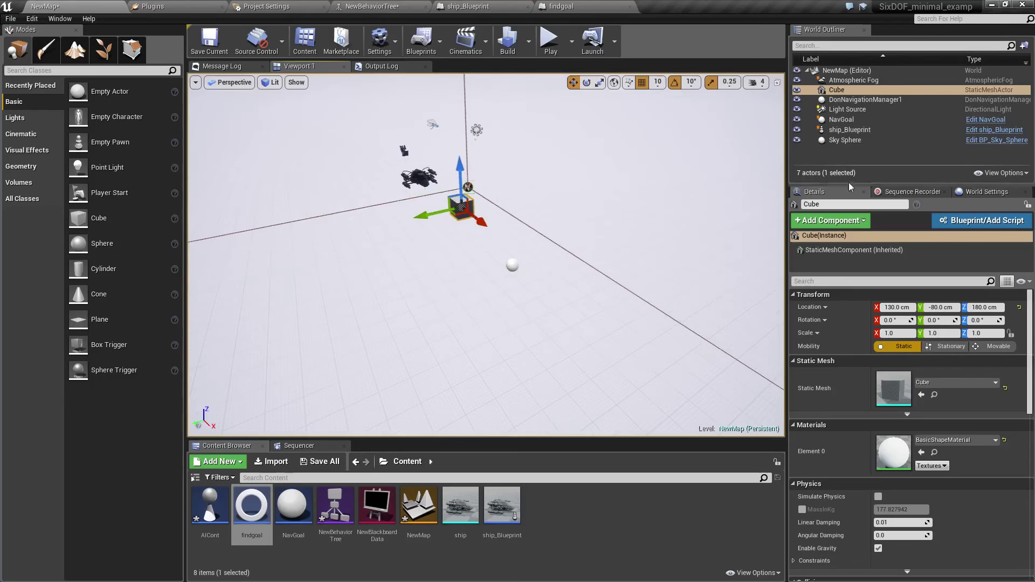
# Scale the Cube to 1.0 × 8.0 × 6.0 to form a tall wall.
pyautogui.click(599, 82)
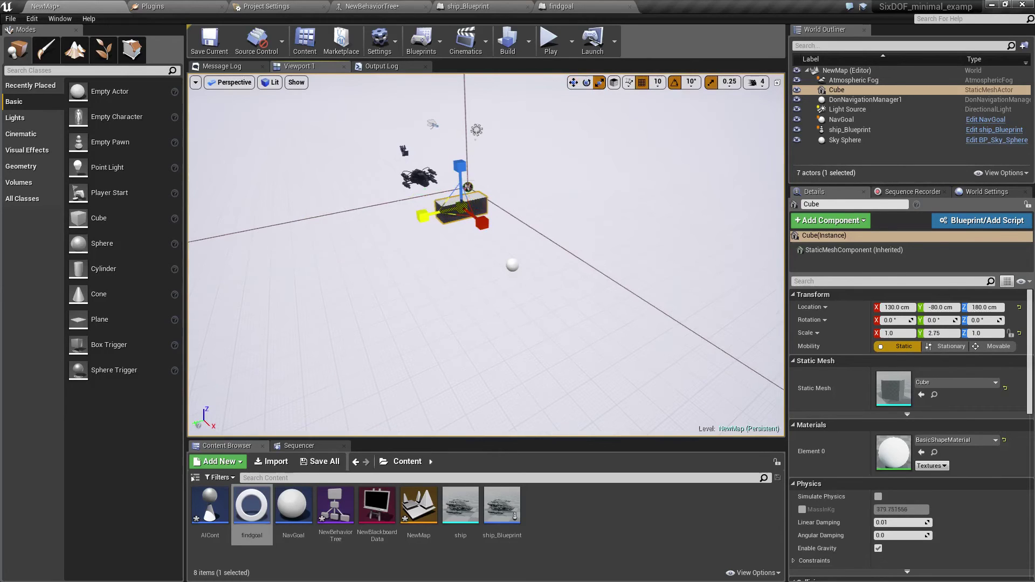
pyautogui.moveTo(423, 215); pyautogui.dragTo(461, 146)
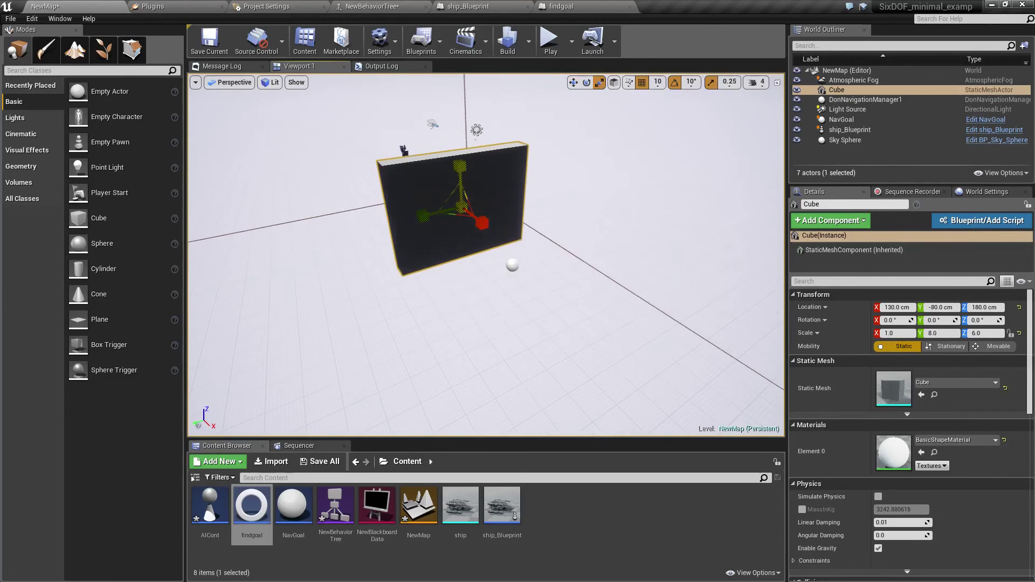
pyautogui.moveTo(458, 162); pyautogui.dragTo(425, 128, button='right')
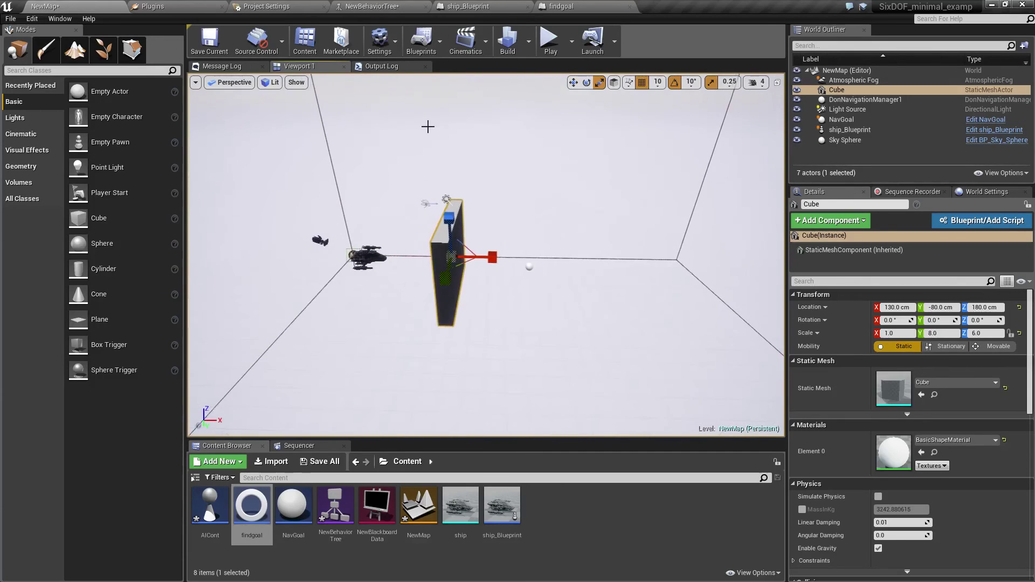
pyautogui.click(549, 40)
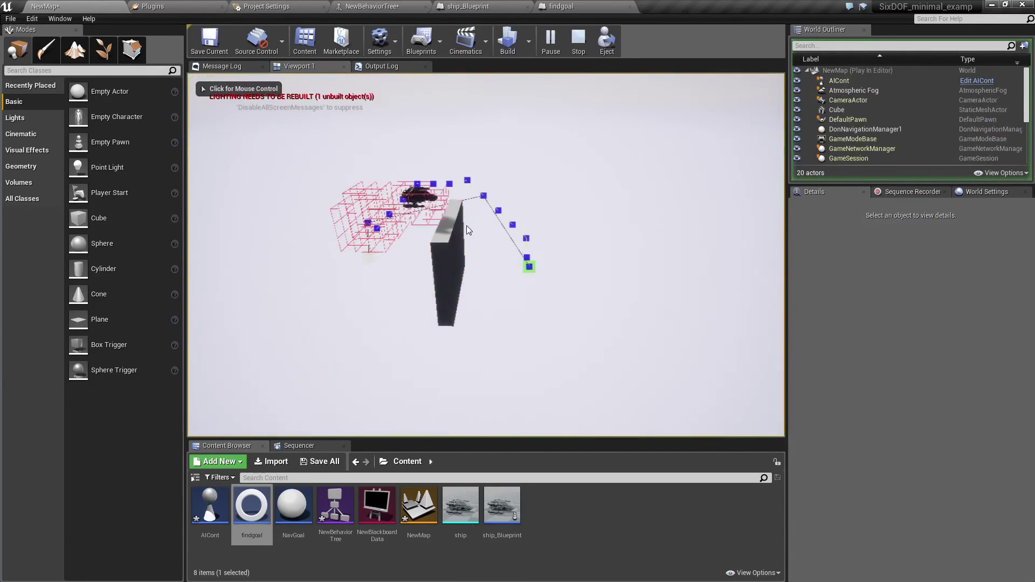
pyautogui.click(382, 287)
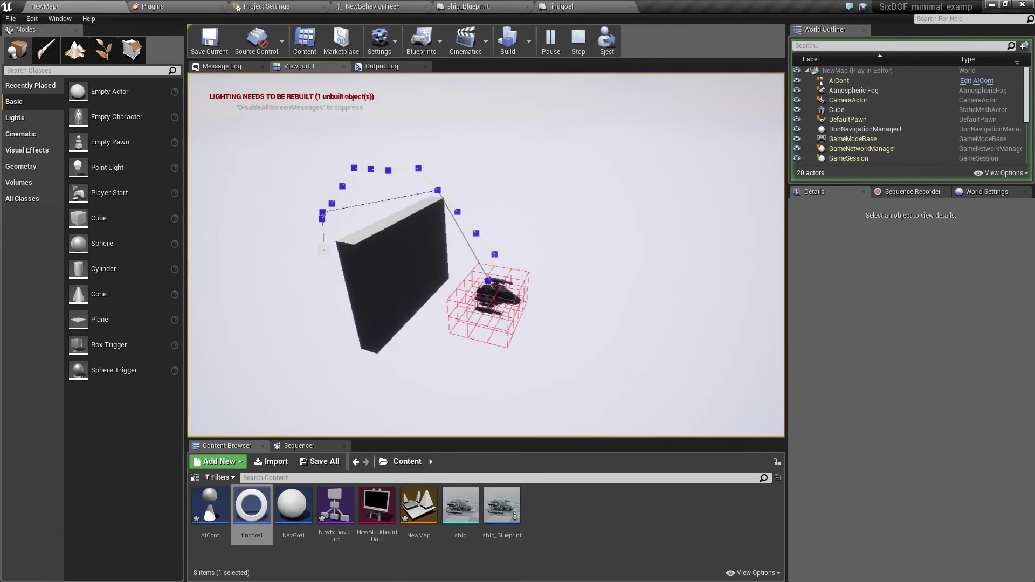
pyautogui.press('Escape')
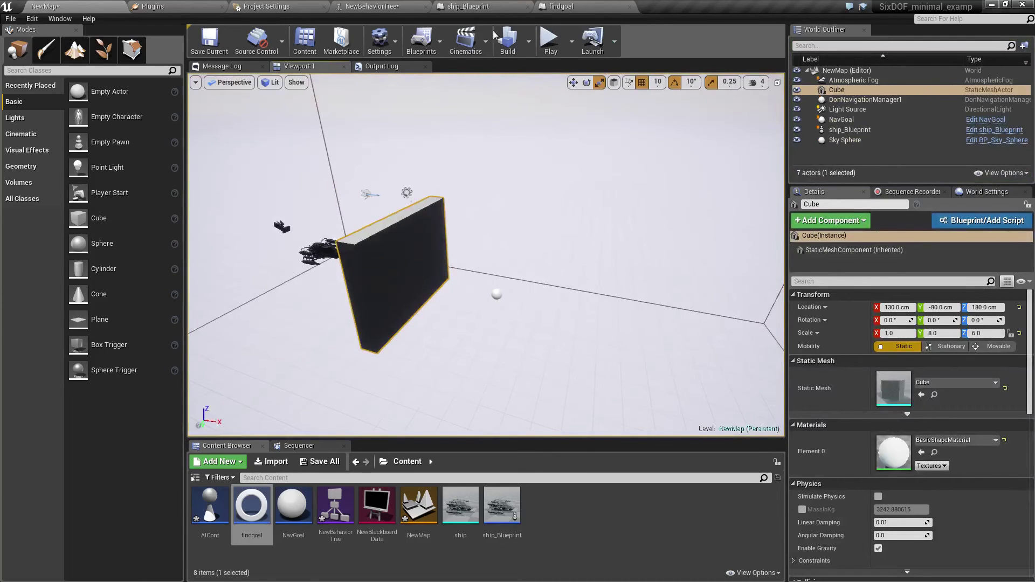
pyautogui.click(468, 7)
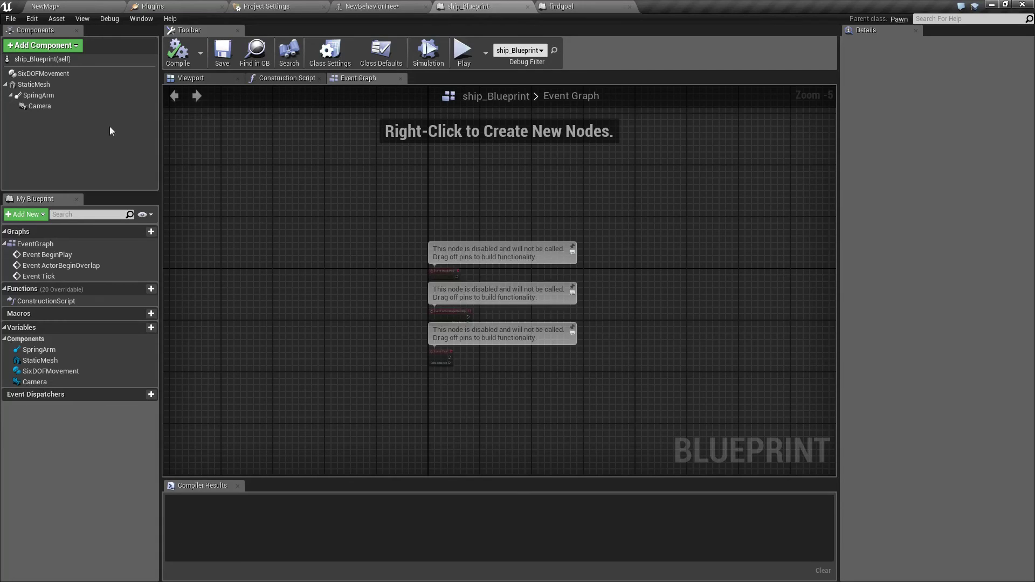
# Select the ship_Blueprint's SixDOFMovement component and scroll to its Autopilot Translation settings.
pyautogui.click(36, 59)
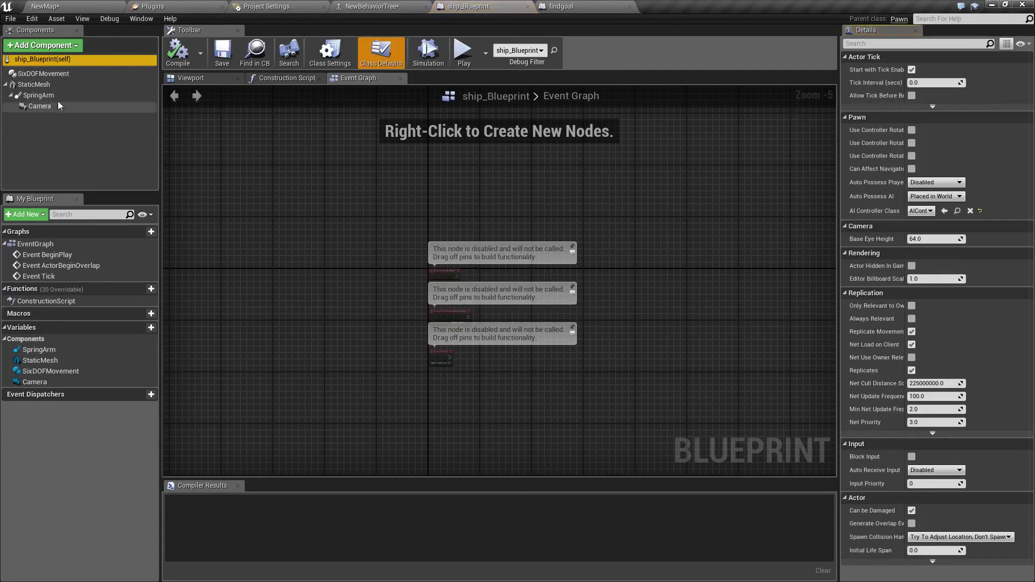
pyautogui.click(61, 76)
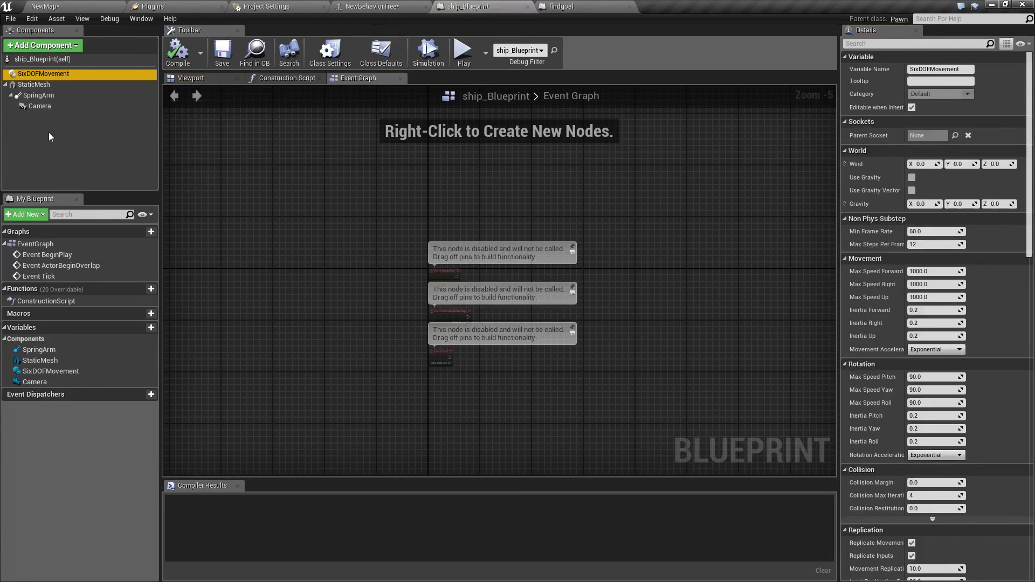
pyautogui.moveTo(1029, 177); pyautogui.dragTo(1029, 339)
pyautogui.scroll(-6, 914, 359)
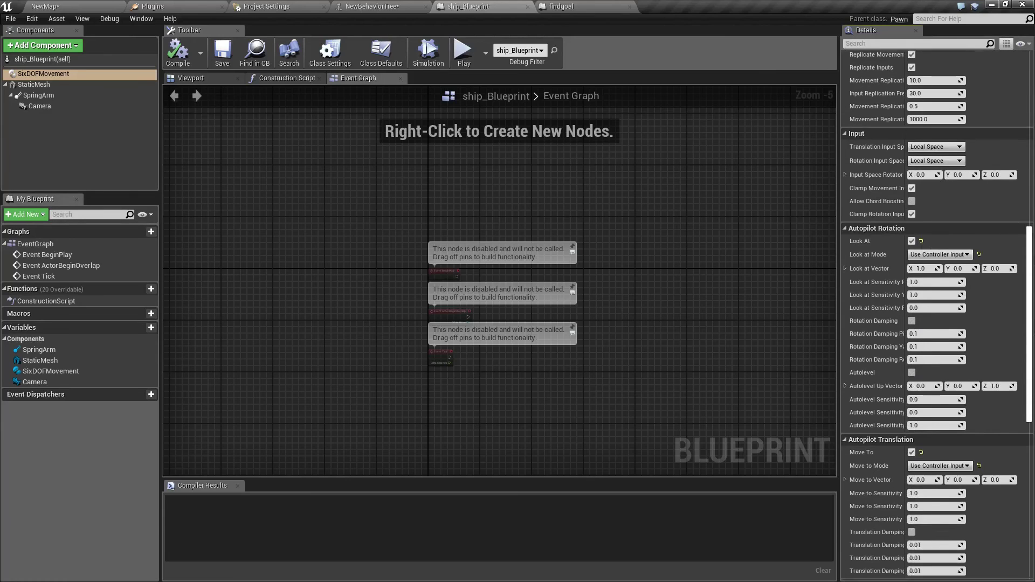
# Set all three Move to Sensitivity values to 0.01 and compile the blueprint.
pyautogui.click(914, 359)
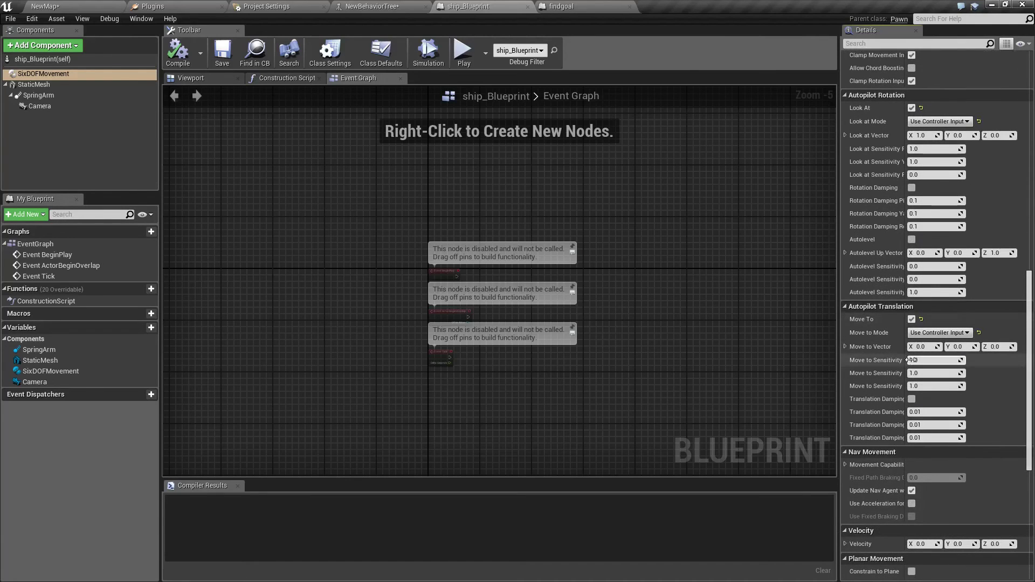
pyautogui.write('0')
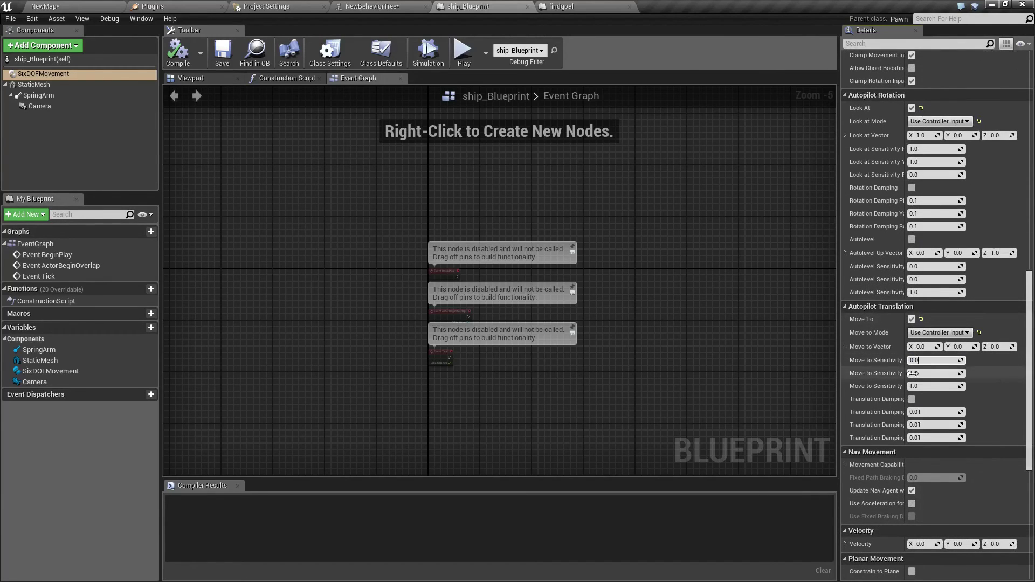
pyautogui.write('.0')
pyautogui.press('Return')
pyautogui.click(927, 360)
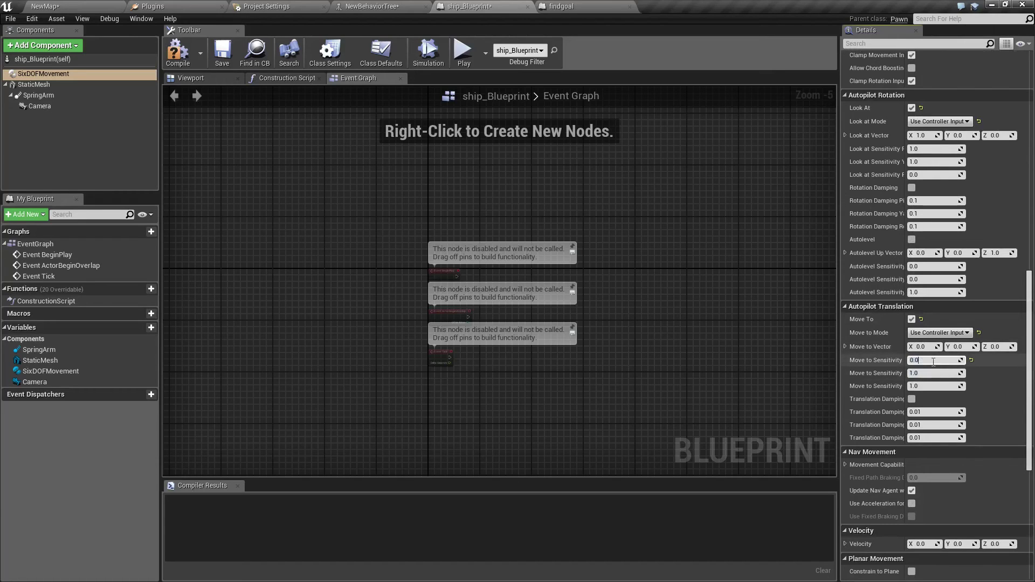
pyautogui.write('1')
pyautogui.press('Return')
pyautogui.write('0.01')
pyautogui.press('Tab')
pyautogui.write('0')
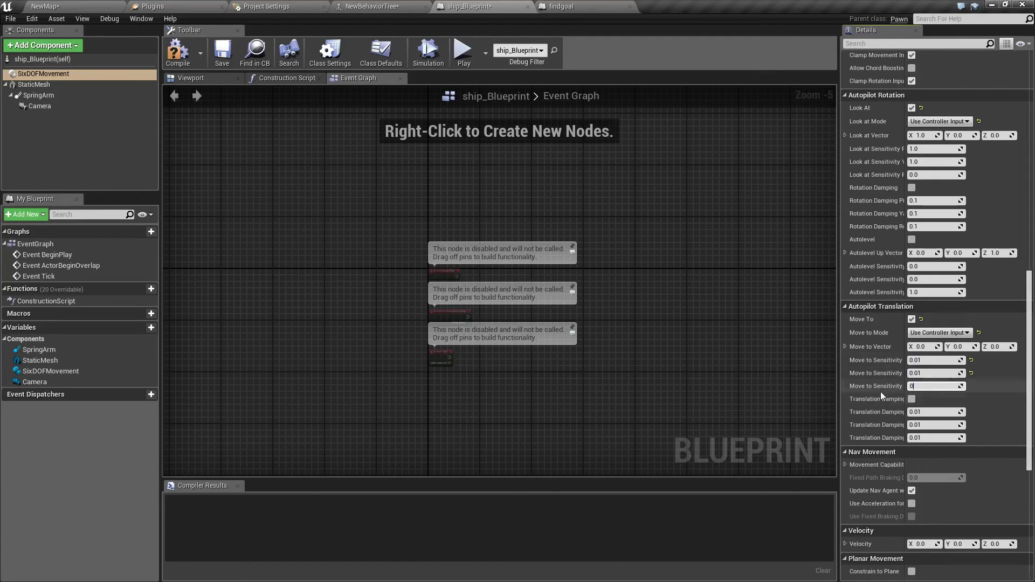
pyautogui.write('.01')
pyautogui.click(186, 57)
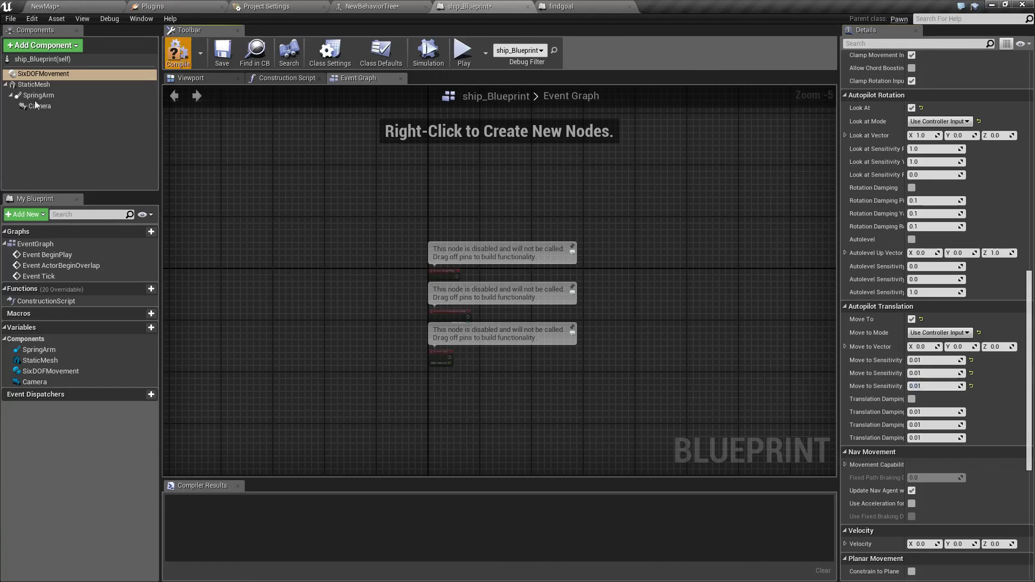
# Return to NewMap and start Play, clicking into the viewport to watch the ship's plotted path.
pyautogui.click(45, 6)
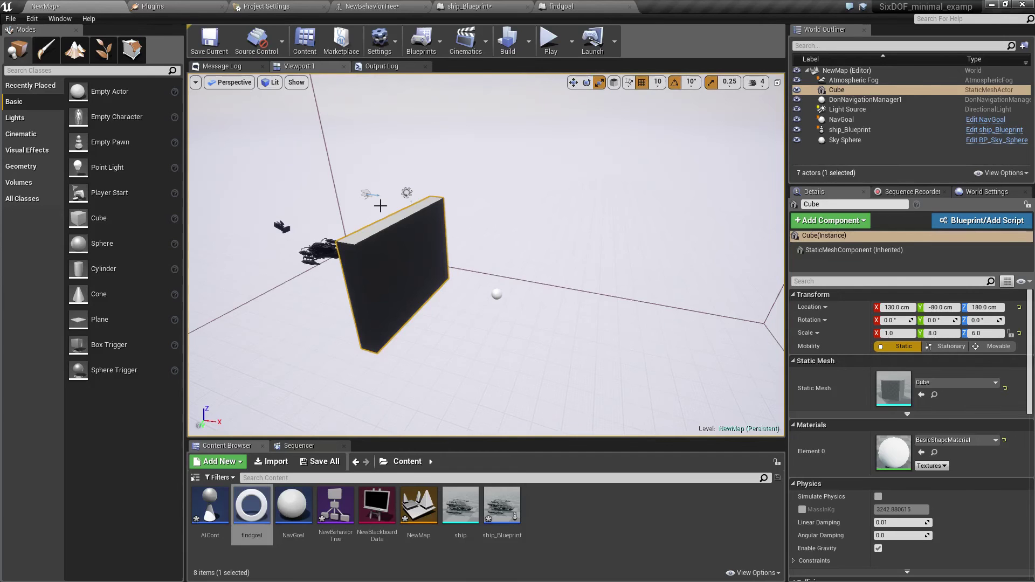
pyautogui.click(549, 39)
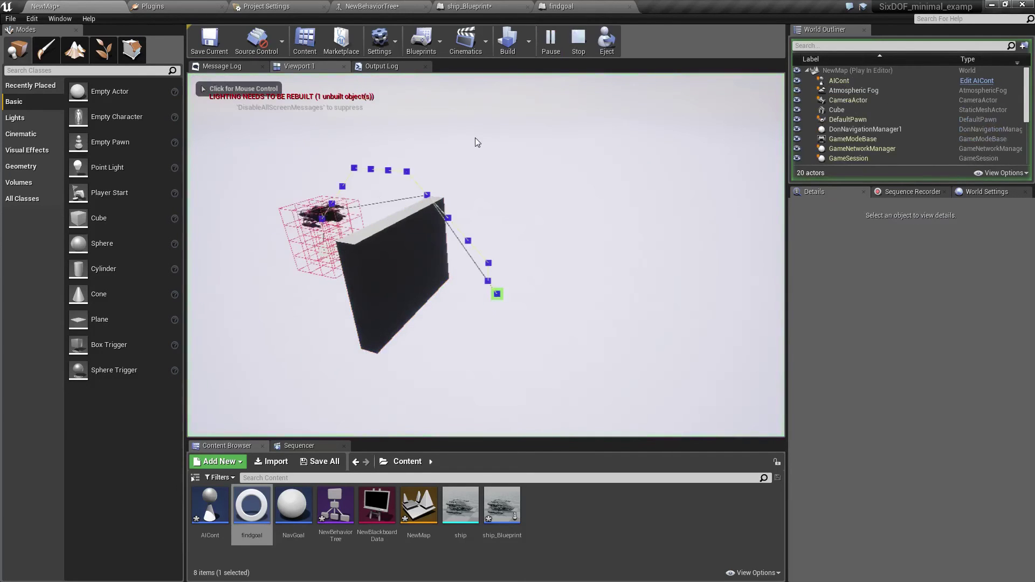
pyautogui.click(454, 139)
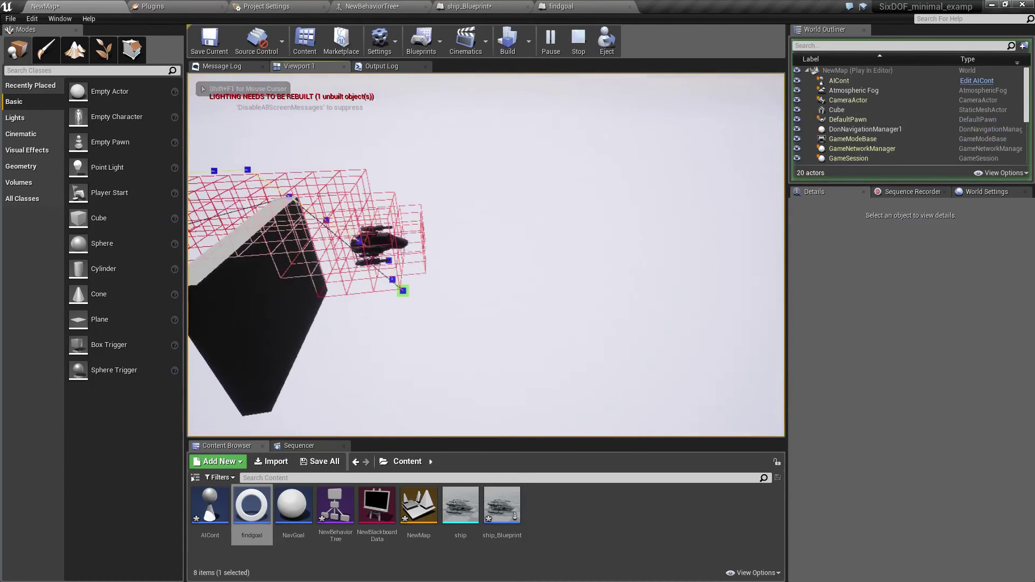
# Stop play, set Fly To's Minimum Proximity Required to 30.0 in NewBehaviorTree, and save.
pyautogui.press('Escape')
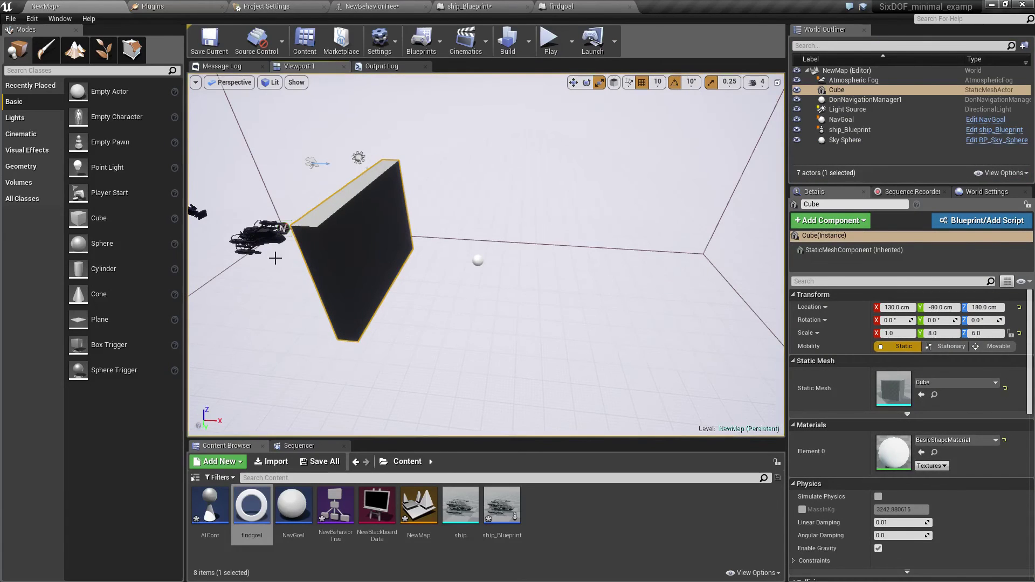
pyautogui.click(378, 6)
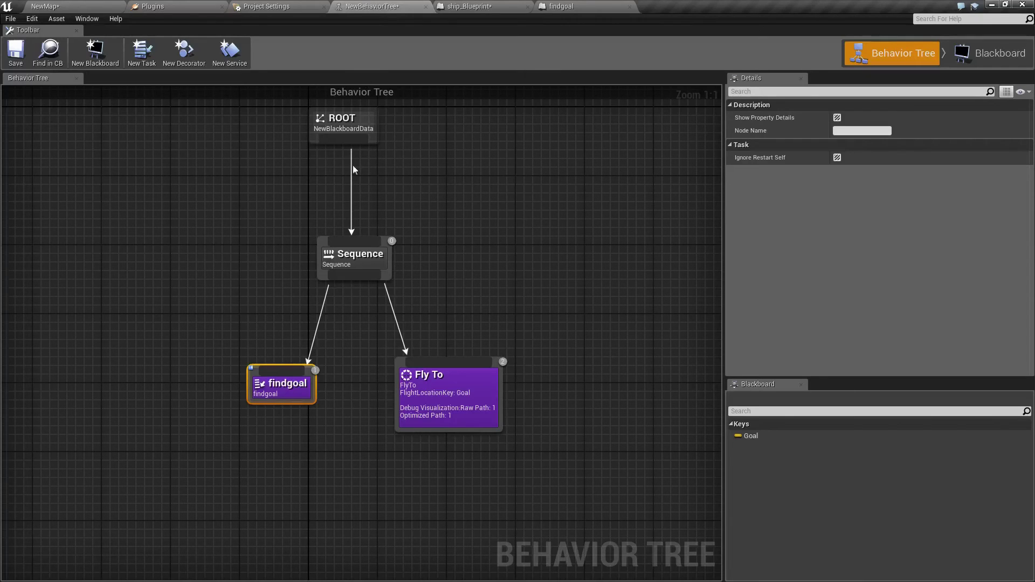
pyautogui.click(398, 407)
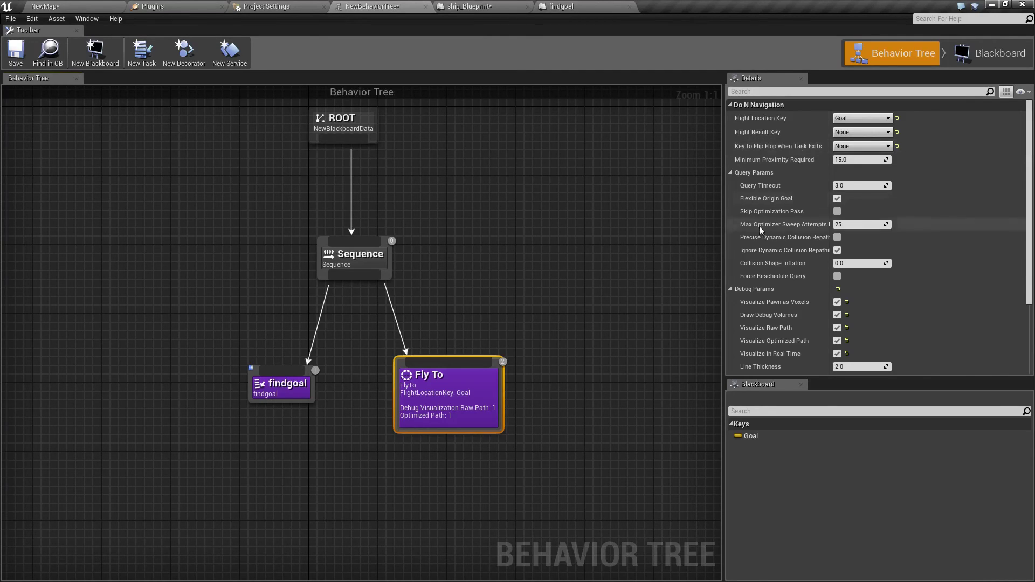
pyautogui.click(853, 159)
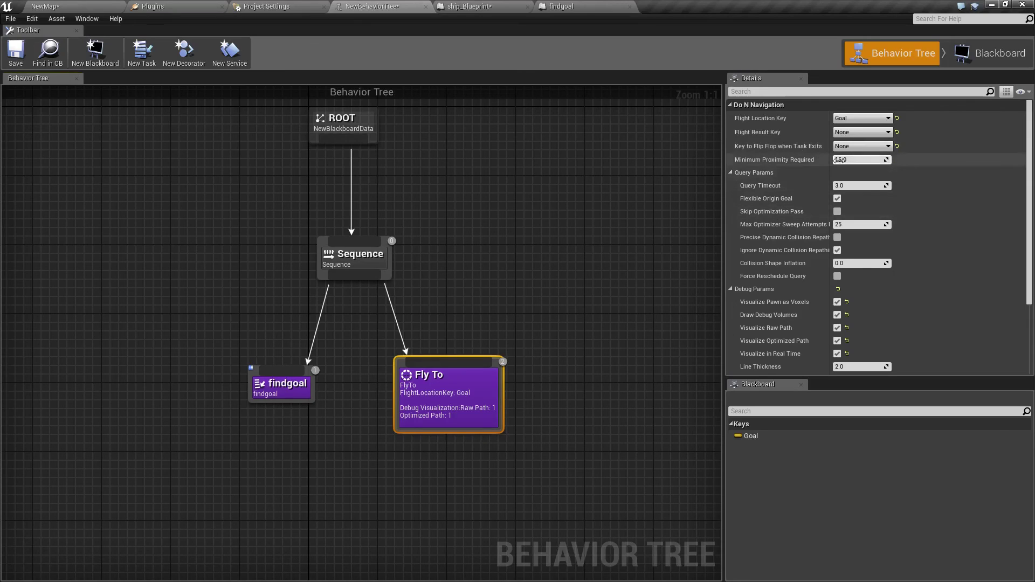
pyautogui.write('30.0')
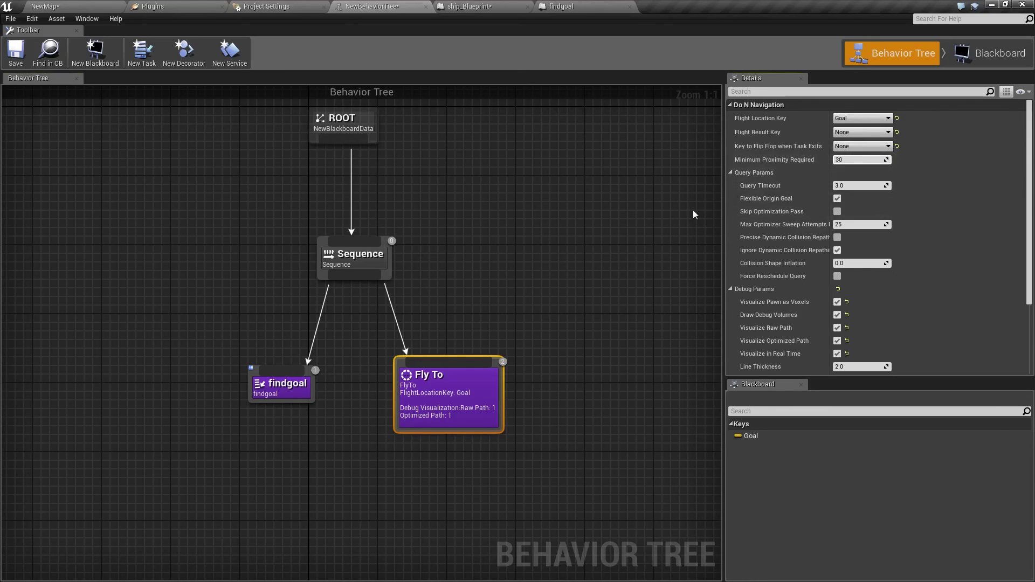
pyautogui.click(18, 62)
# Return to NewMap and play it, clicking into the viewport to watch the ship fly over the wall.
pyautogui.click(49, 5)
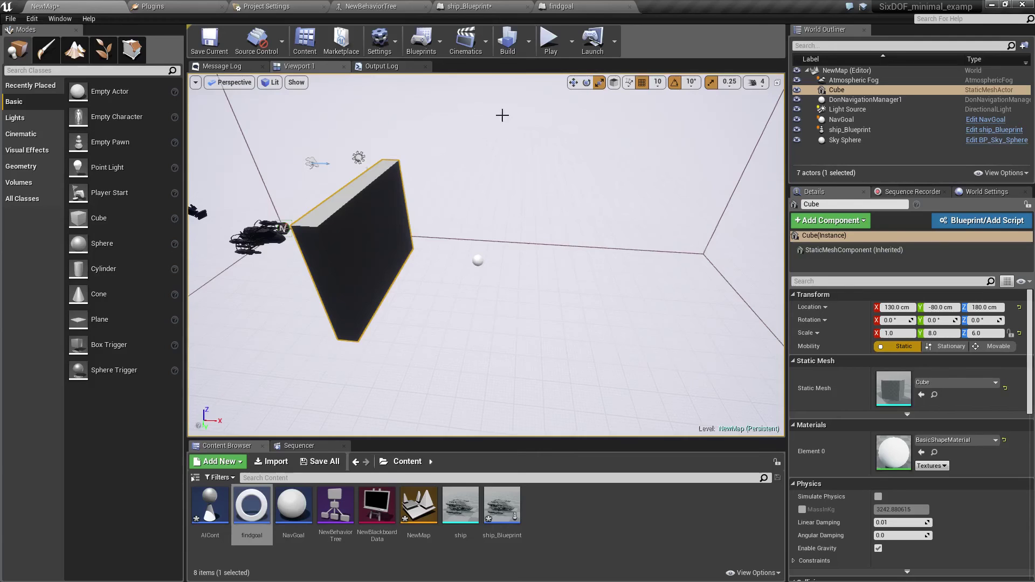
pyautogui.click(550, 44)
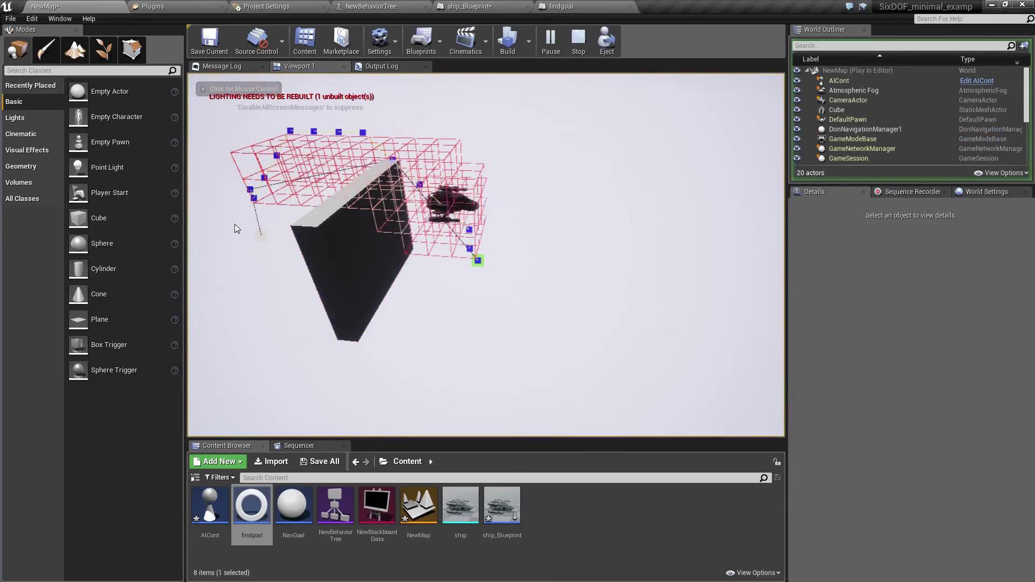
pyautogui.click(235, 224)
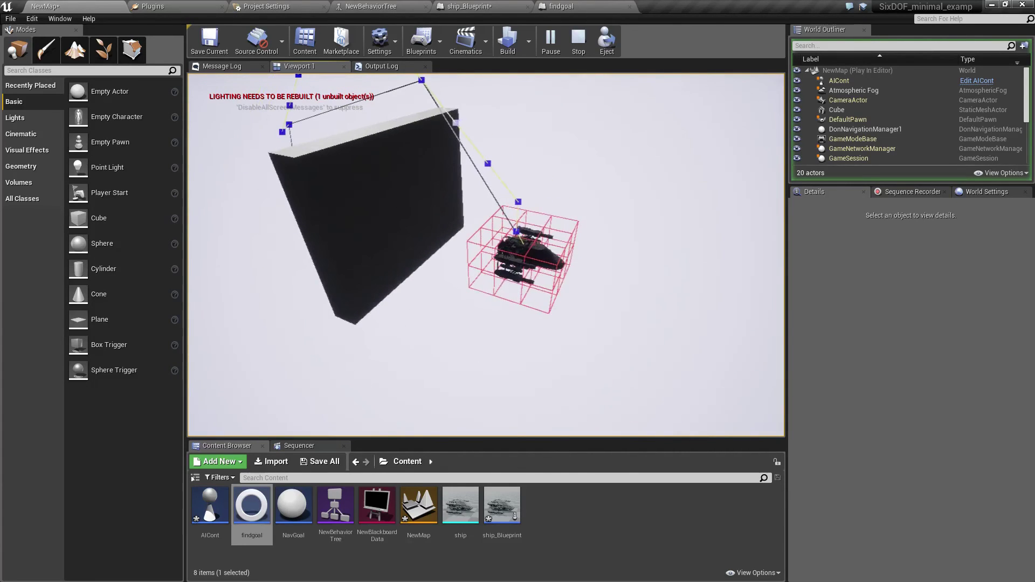
# Stop the test run and switch to the NewBehaviorTree graph.
pyautogui.press('Escape')
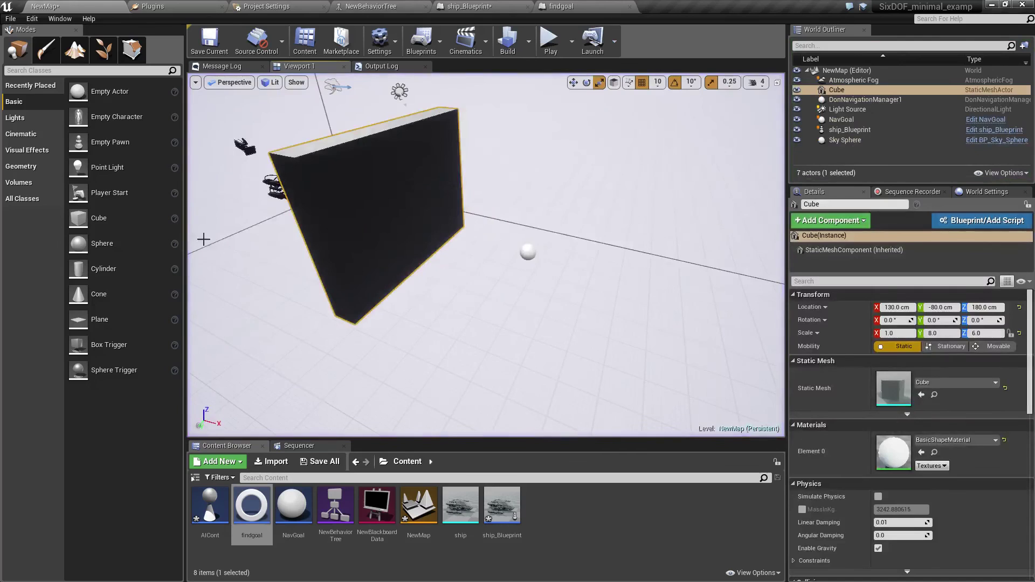
pyautogui.moveTo(397, 164); pyautogui.dragTo(397, 164, button='right')
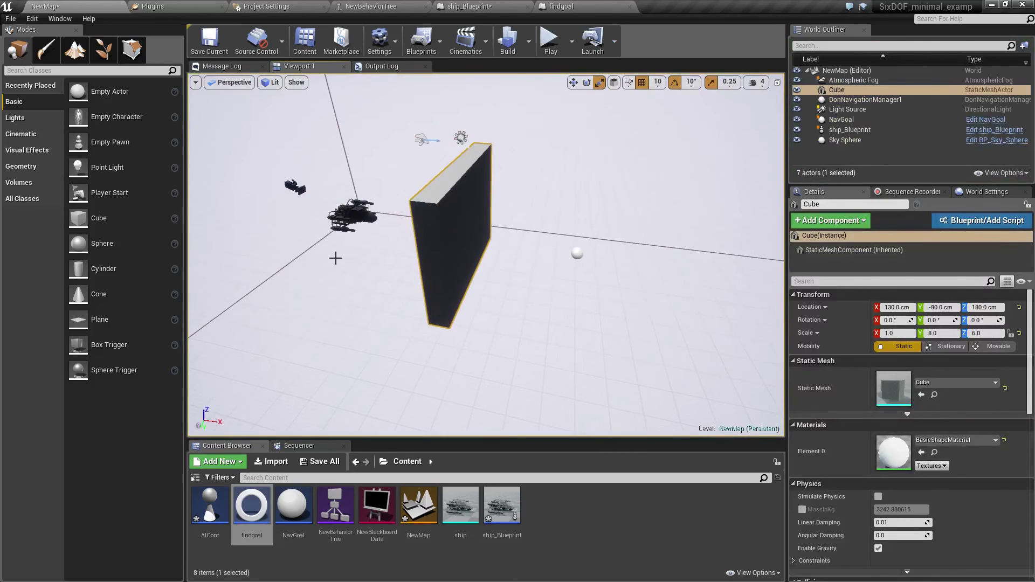
pyautogui.click(371, 6)
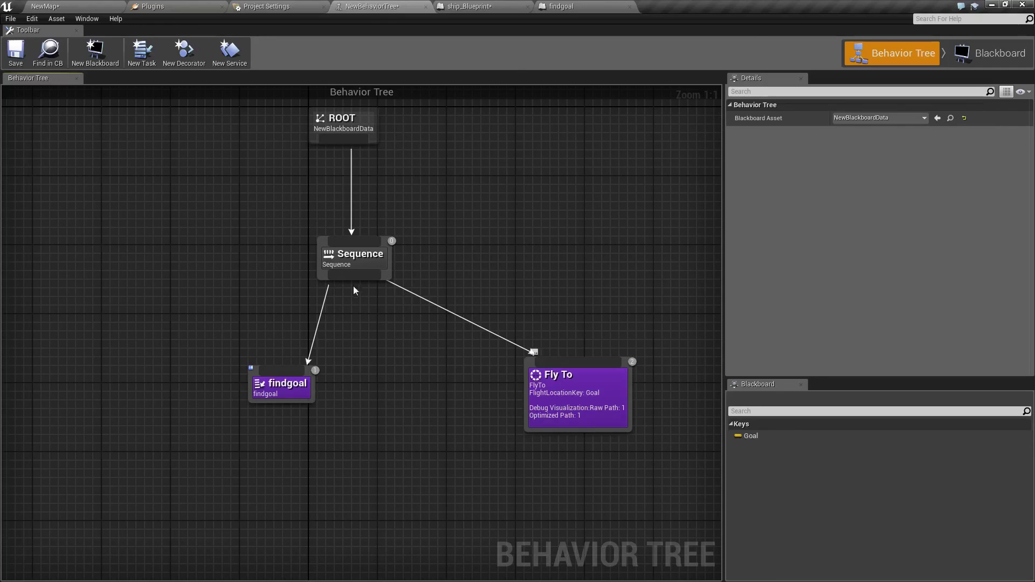
# Add a Rotate to face BB entry task under Sequence beside Fly To, save, and return to NewMap.
pyautogui.moveTo(357, 276); pyautogui.dragTo(411, 377)
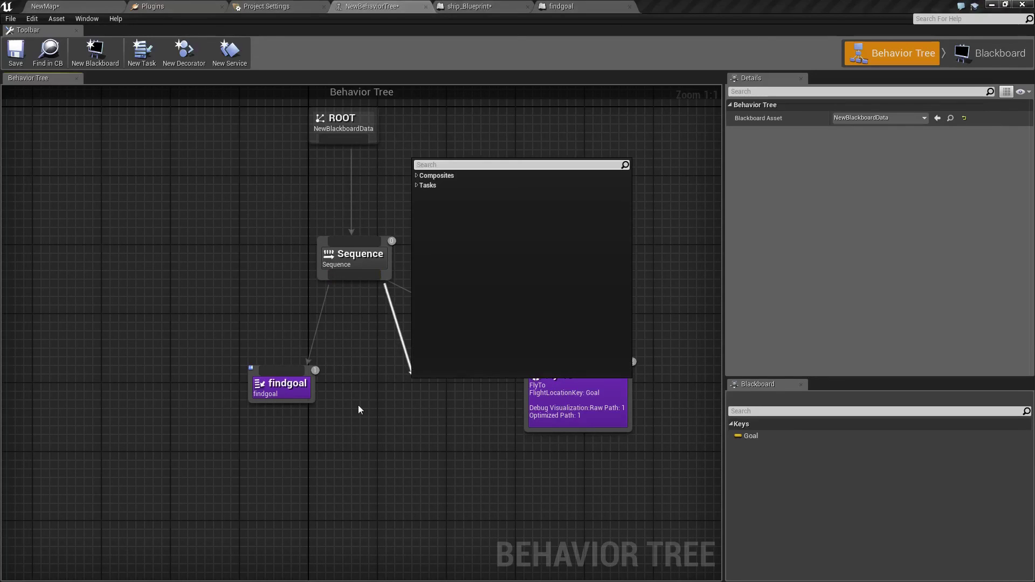
pyautogui.click(419, 186)
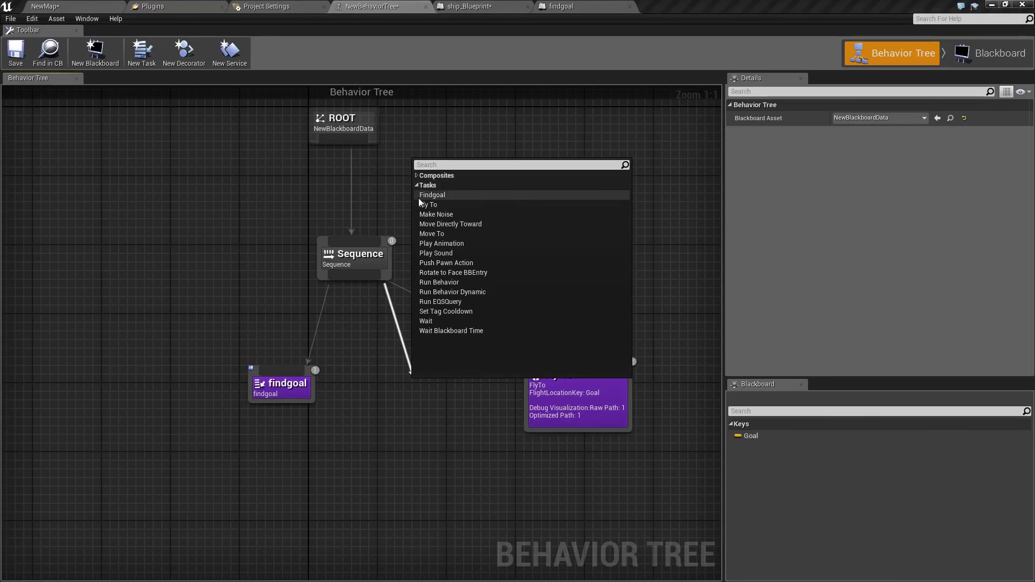
pyautogui.click(467, 272)
pyautogui.moveTo(416, 413); pyautogui.dragTo(356, 422)
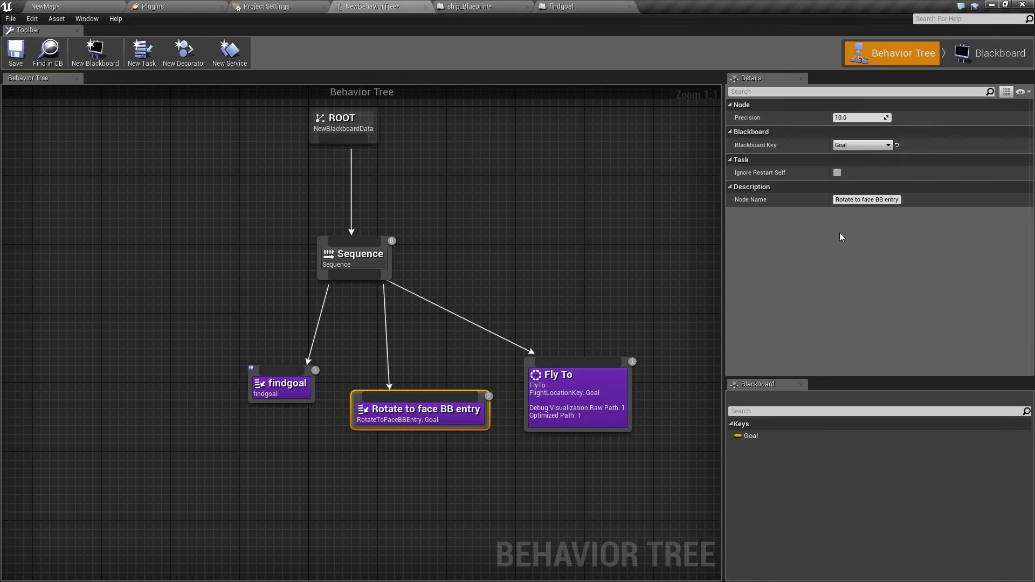
pyautogui.click(16, 50)
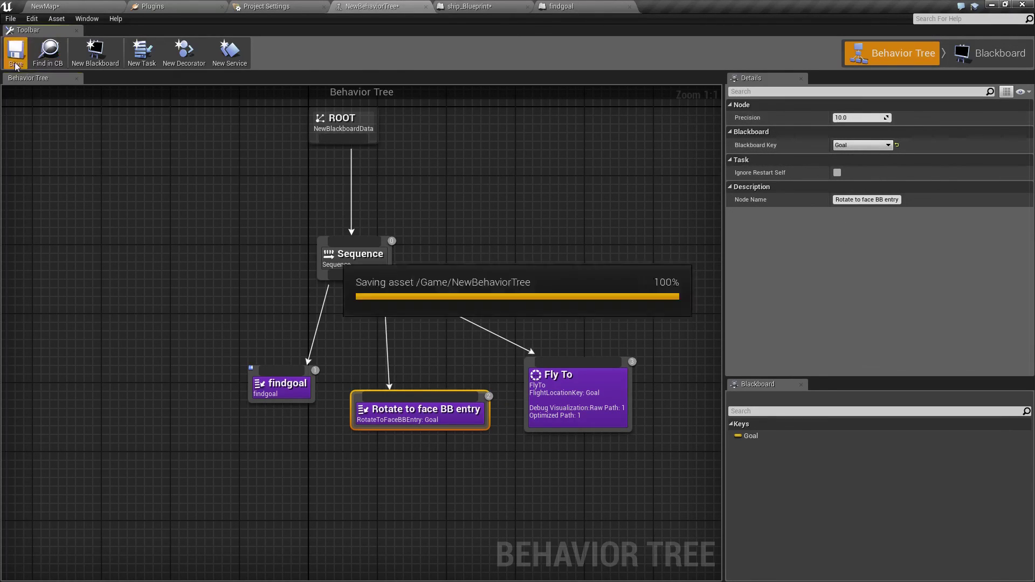
pyautogui.click(73, 5)
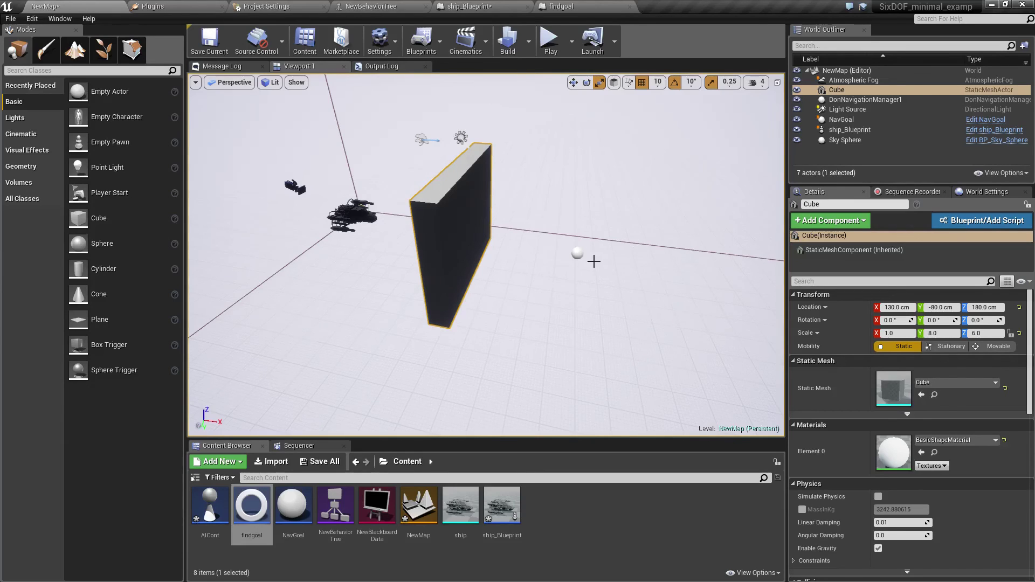
# Test-play the level once, then rotate the ship to about 140° around Z.
pyautogui.click(549, 39)
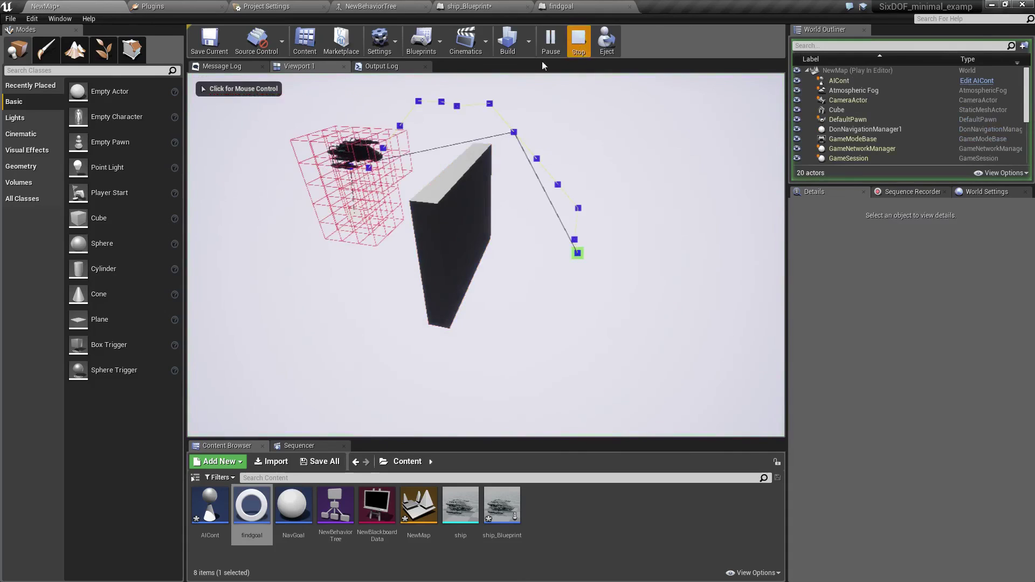
pyautogui.click(578, 39)
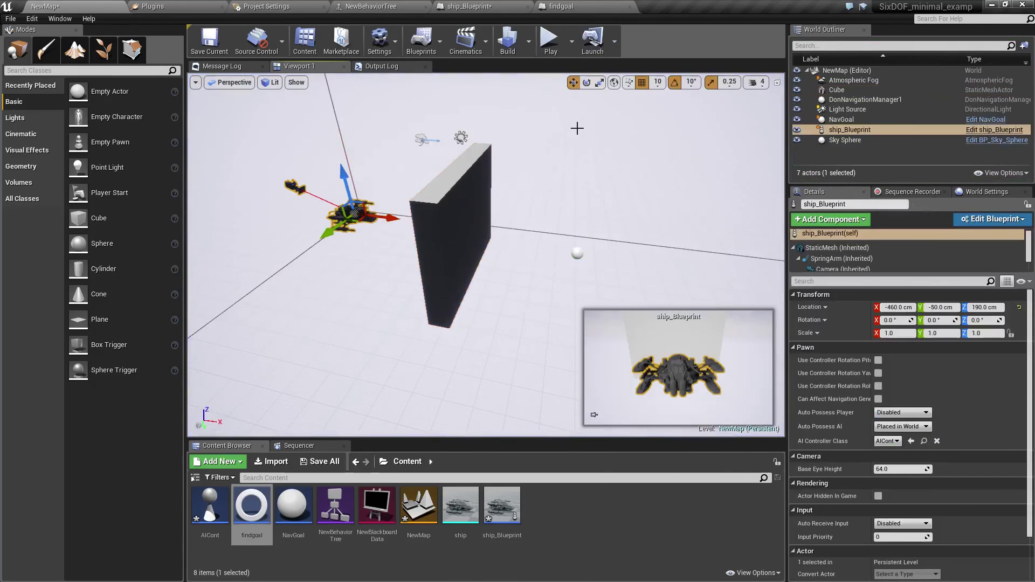
pyautogui.click(586, 83)
pyautogui.moveTo(367, 247); pyautogui.dragTo(272, 254)
# Test-play the level with the turned ship, then bring up the ship_Blueprint event graph.
pyautogui.click(550, 41)
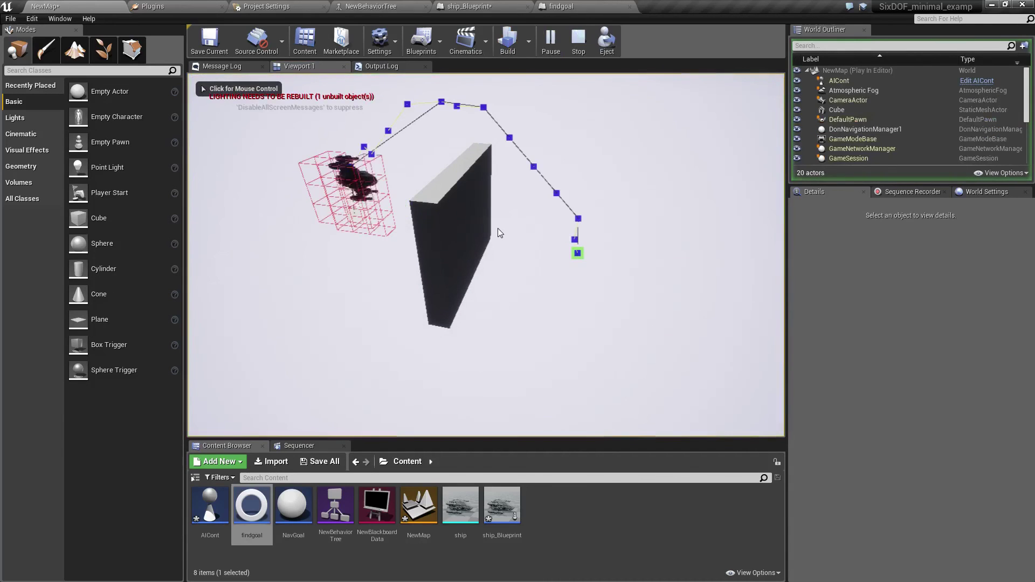
pyautogui.click(577, 42)
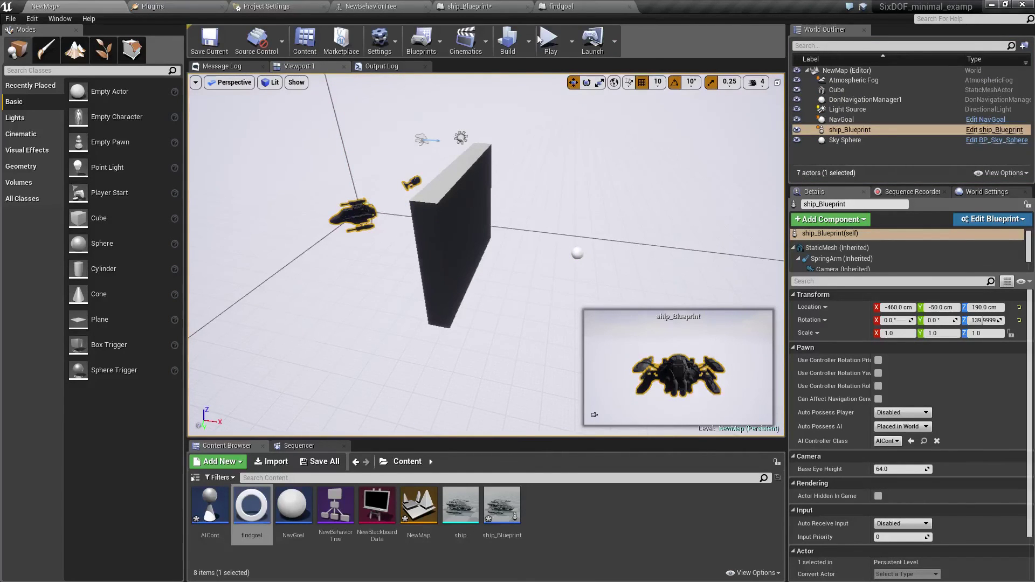
pyautogui.click(563, 7)
pyautogui.click(483, 7)
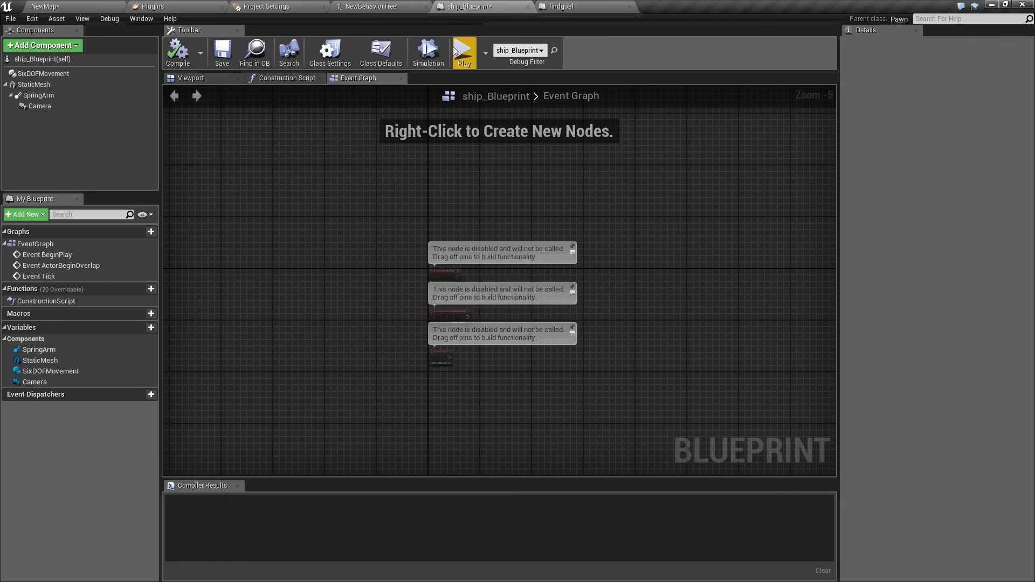
# Add a Simple Parallel node under Sequence in the behavior tree.
pyautogui.click(377, 6)
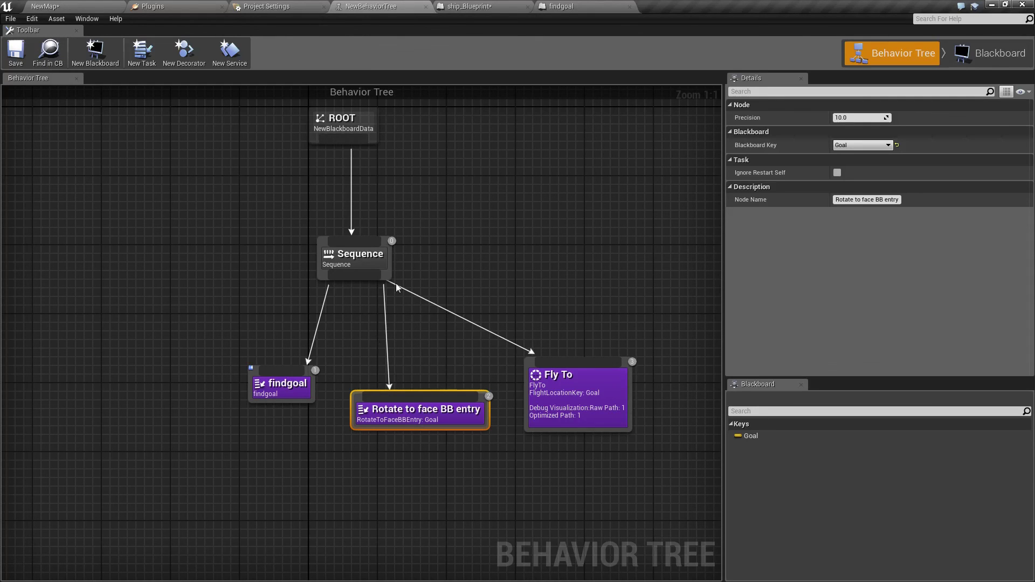
pyautogui.moveTo(347, 278); pyautogui.dragTo(485, 265)
pyautogui.write('par')
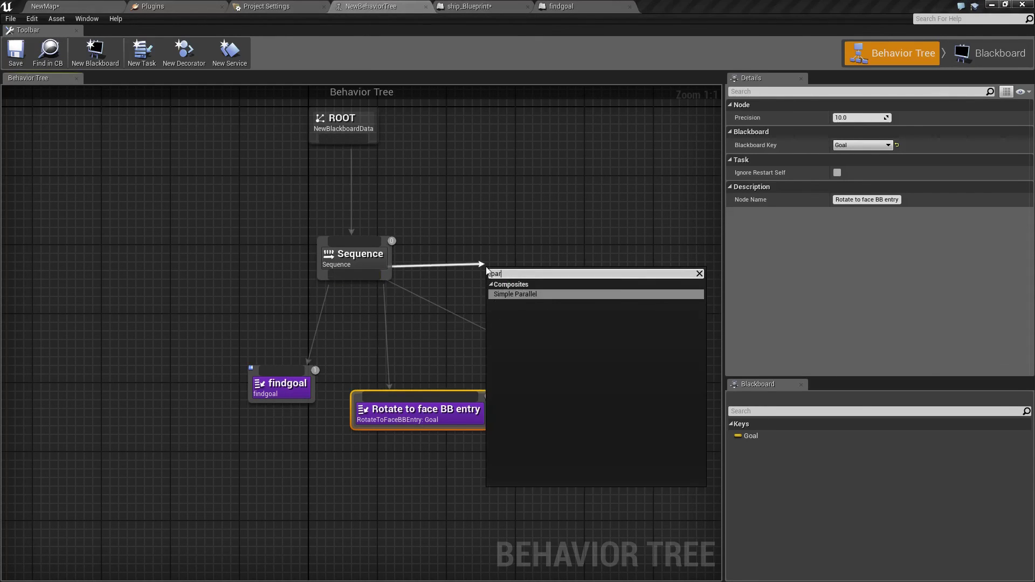
pyautogui.press('Return')
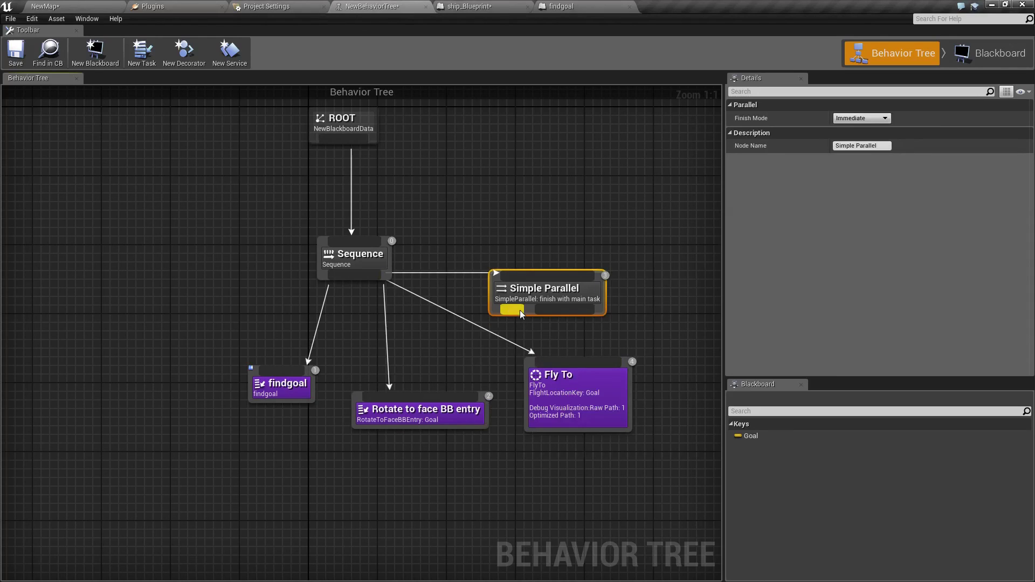
# Make Rotate to face BB entry the main task and Fly To the background branch, arrange, and save.
pyautogui.moveTo(519, 309); pyautogui.dragTo(410, 394)
pyautogui.moveTo(566, 312); pyautogui.dragTo(583, 362)
pyautogui.moveTo(491, 304); pyautogui.dragTo(388, 350)
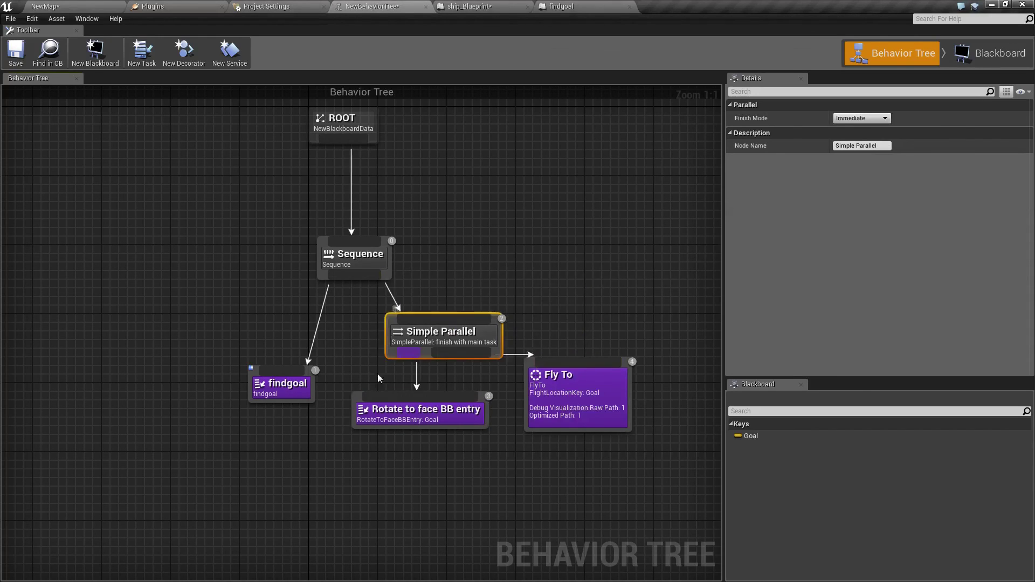
pyautogui.moveTo(357, 423); pyautogui.dragTo(322, 448)
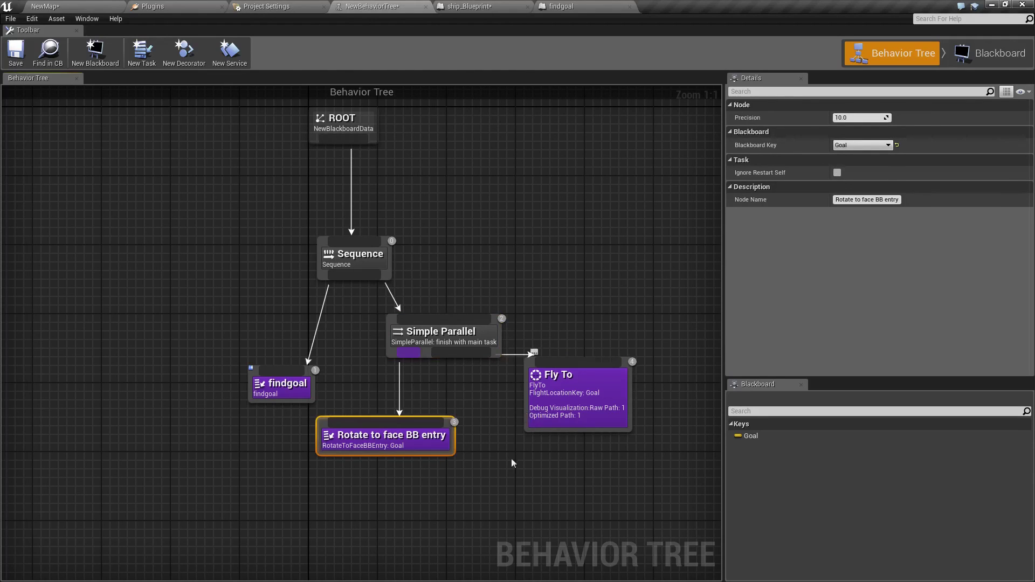
pyautogui.moveTo(531, 417); pyautogui.dragTo(487, 463)
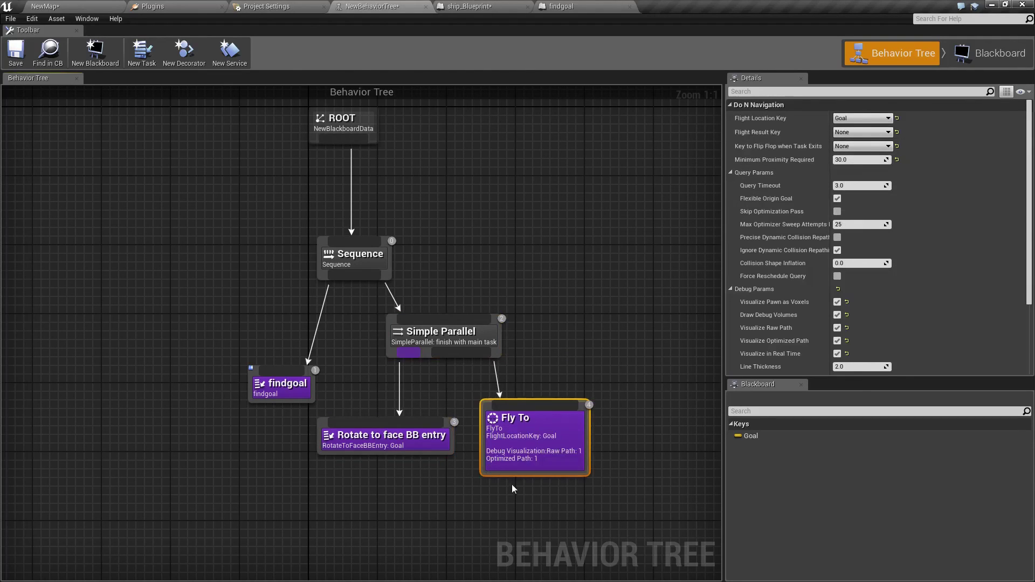
pyautogui.click(15, 52)
# Return to NewMap, play it to watch the ship fly around the wall, then stop.
pyautogui.click(67, 7)
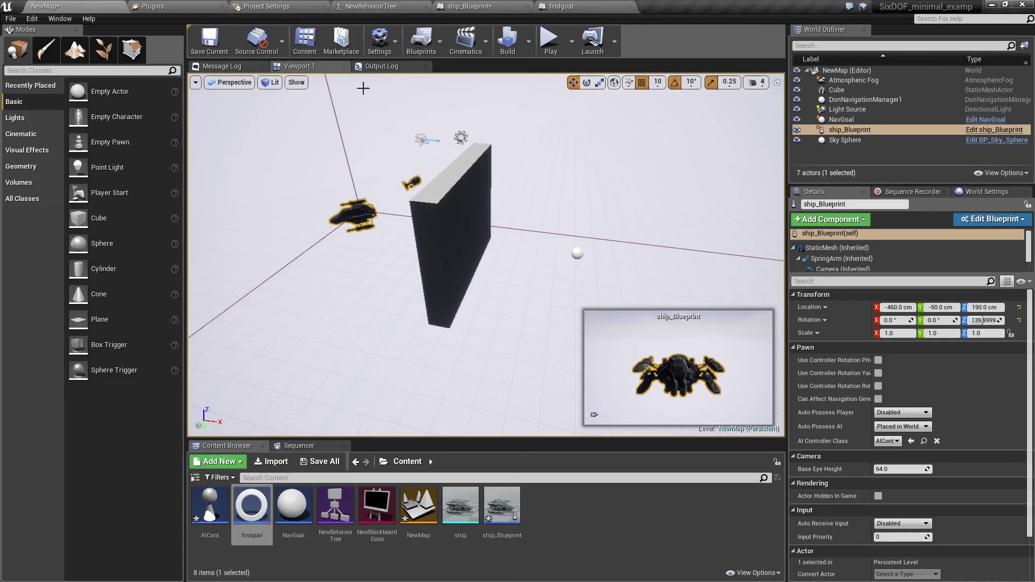
pyautogui.click(548, 46)
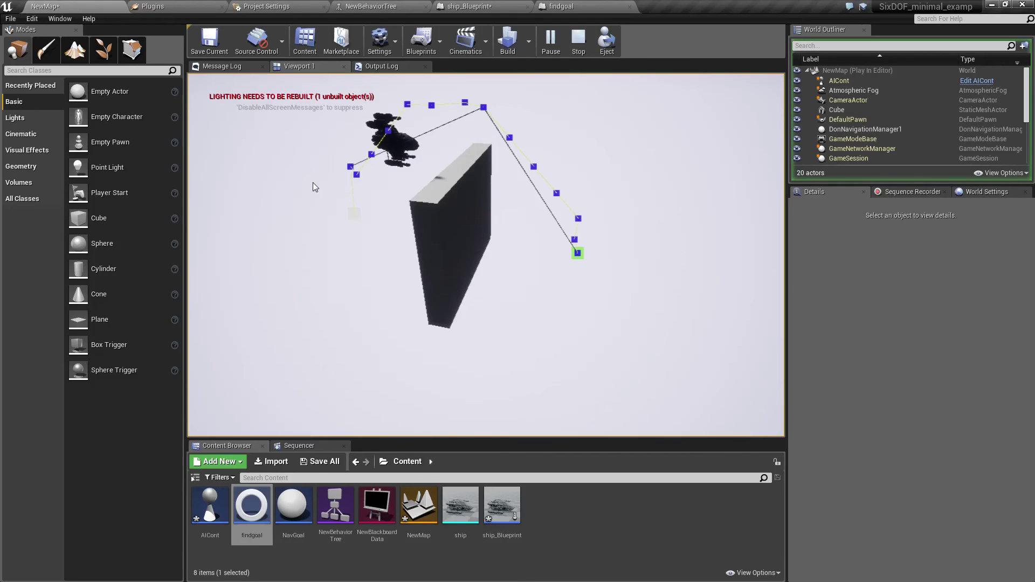
pyautogui.press('Escape')
# Set the Simple Parallel's Finish Mode to Delayed in NewBehaviorTree, save, and return to NewMap.
pyautogui.click(561, 6)
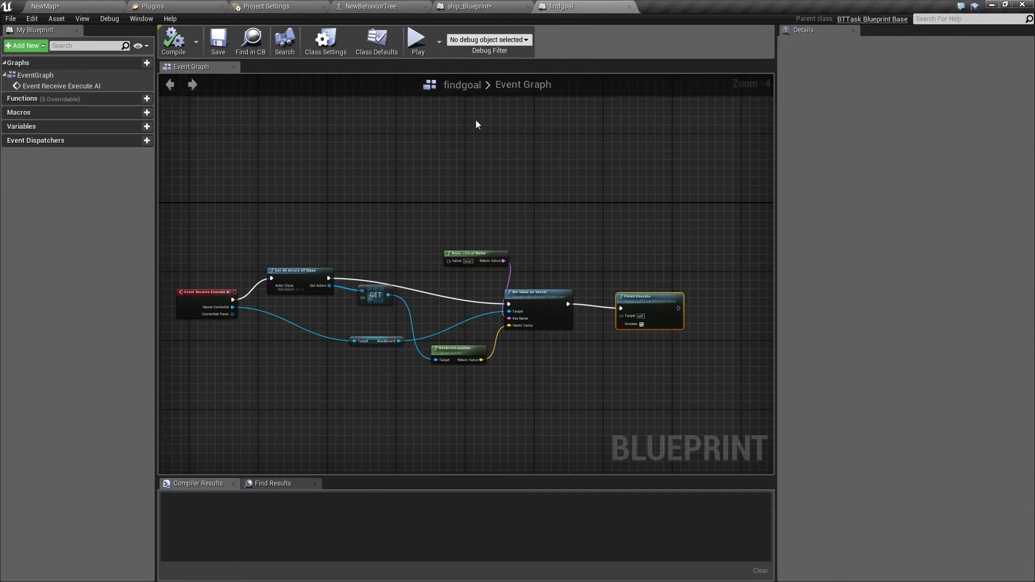
pyautogui.click(476, 6)
pyautogui.click(366, 6)
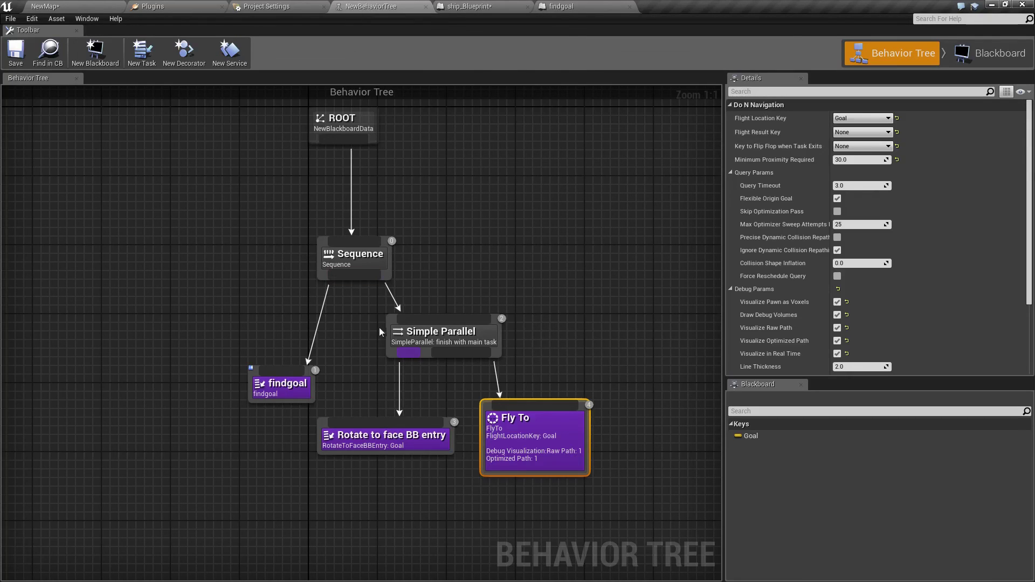
pyautogui.click(396, 332)
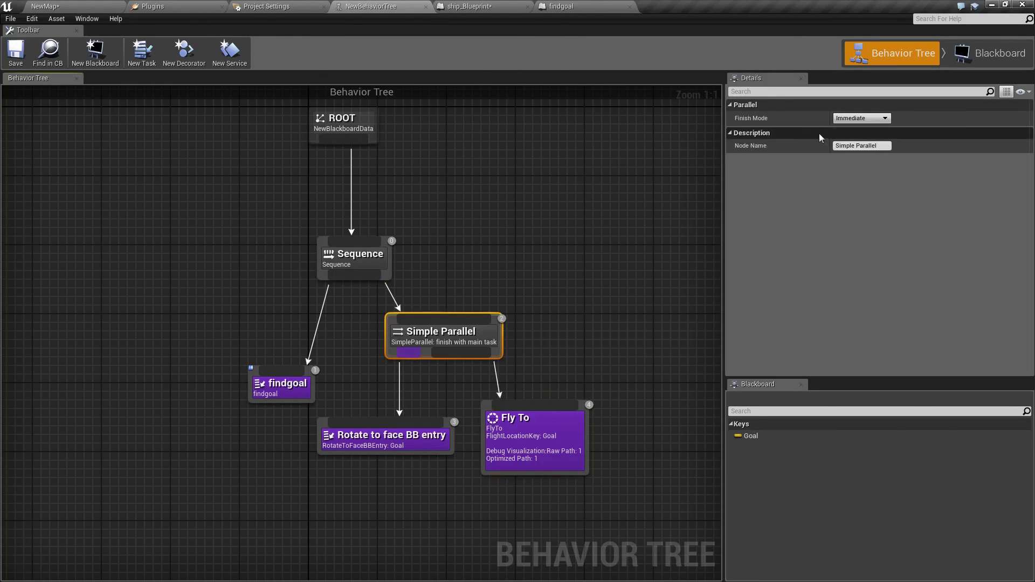
pyautogui.click(853, 117)
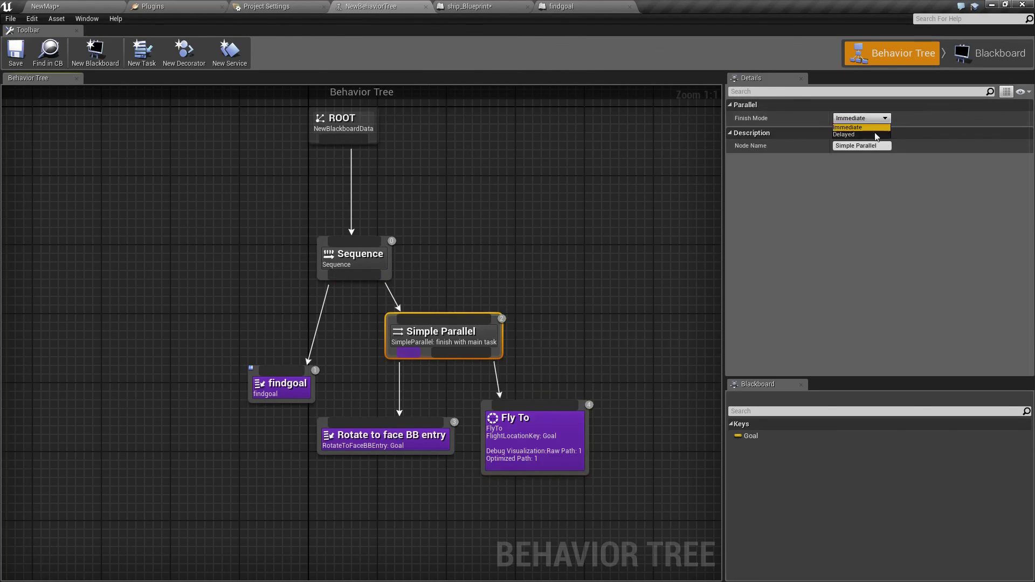
pyautogui.click(858, 139)
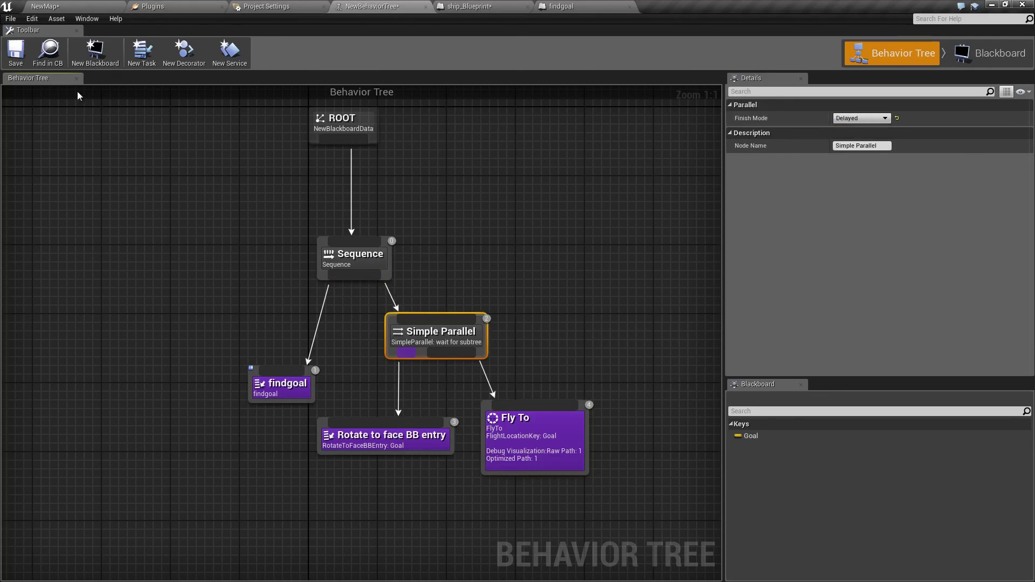
pyautogui.click(16, 62)
pyautogui.click(89, 6)
# Play the level to test the delayed parallel, then switch to the findgoal task graph.
pyautogui.click(549, 40)
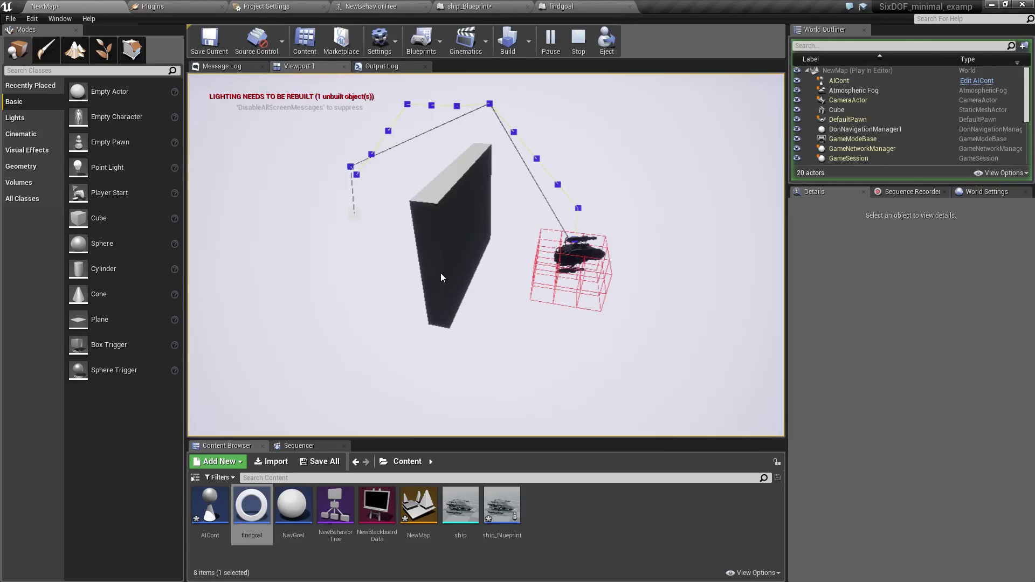
pyautogui.click(561, 6)
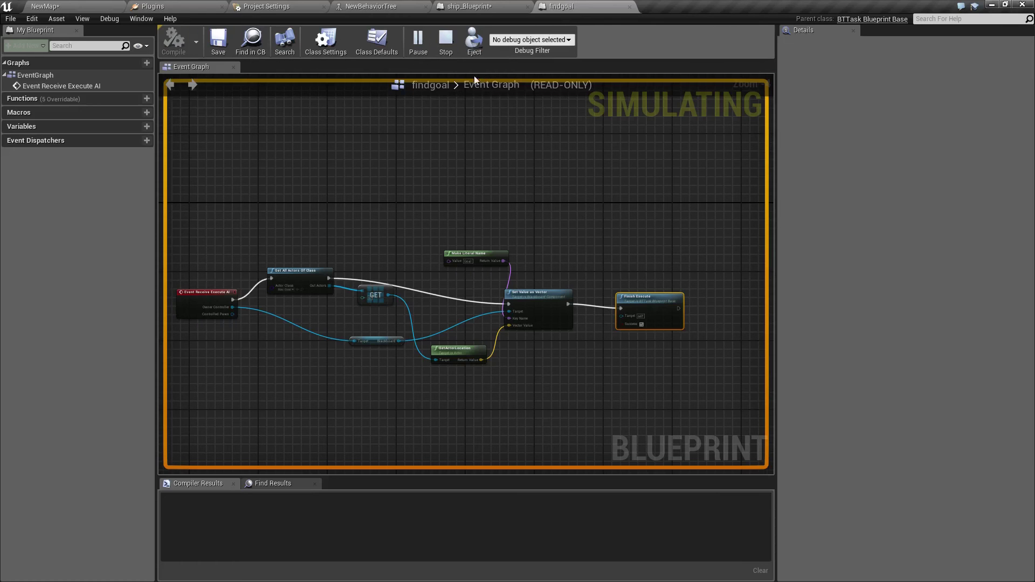
pyautogui.click(469, 6)
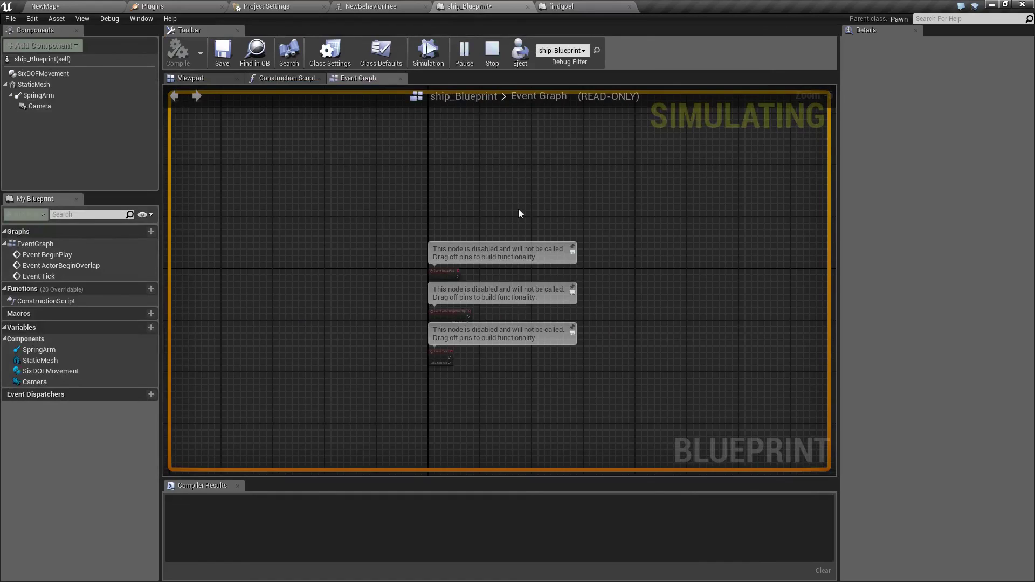
pyautogui.click(561, 6)
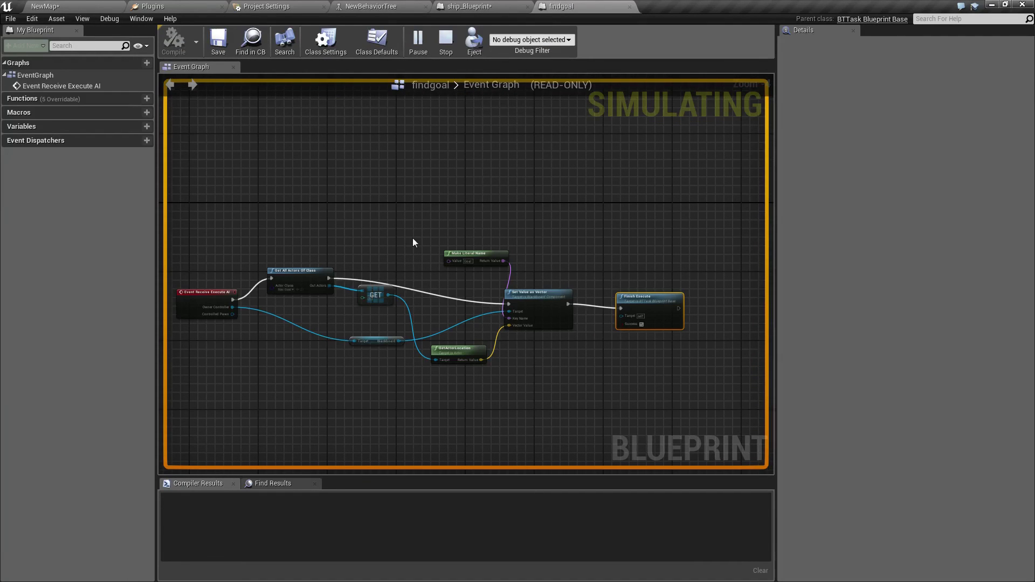